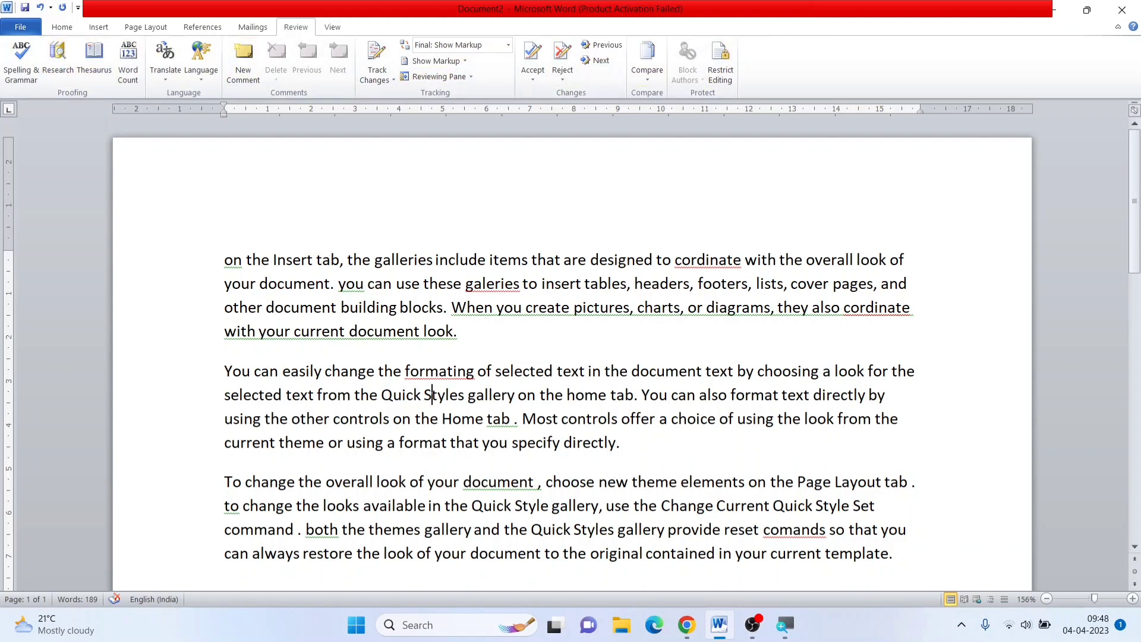
left_click_drag(144, 280, 205, 567)
left_click(438, 403)
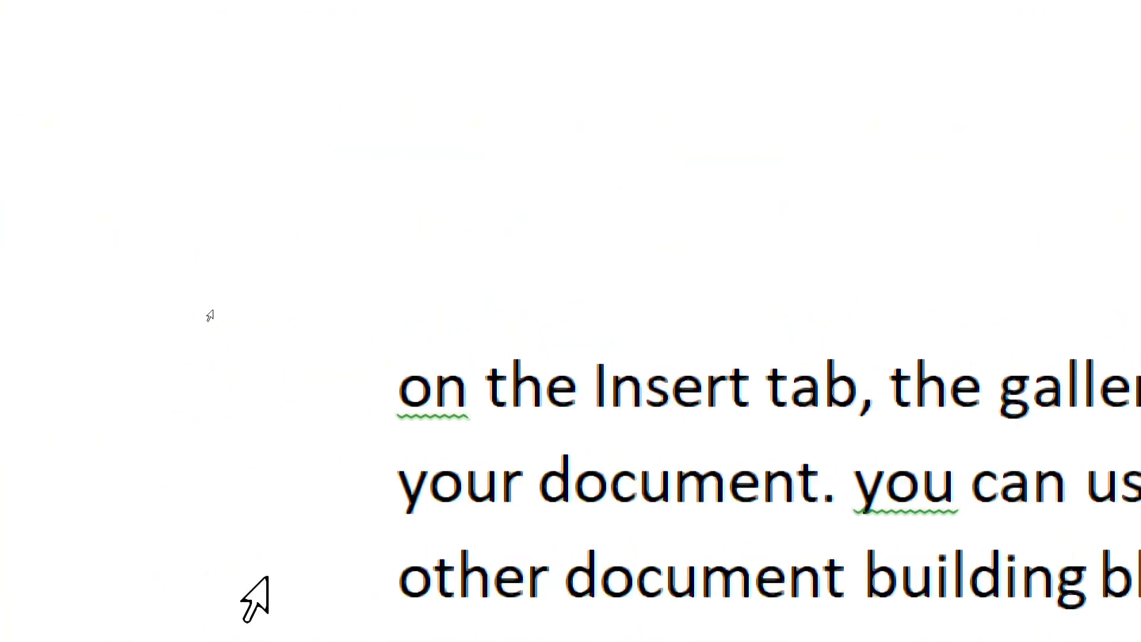
right_click(435, 392)
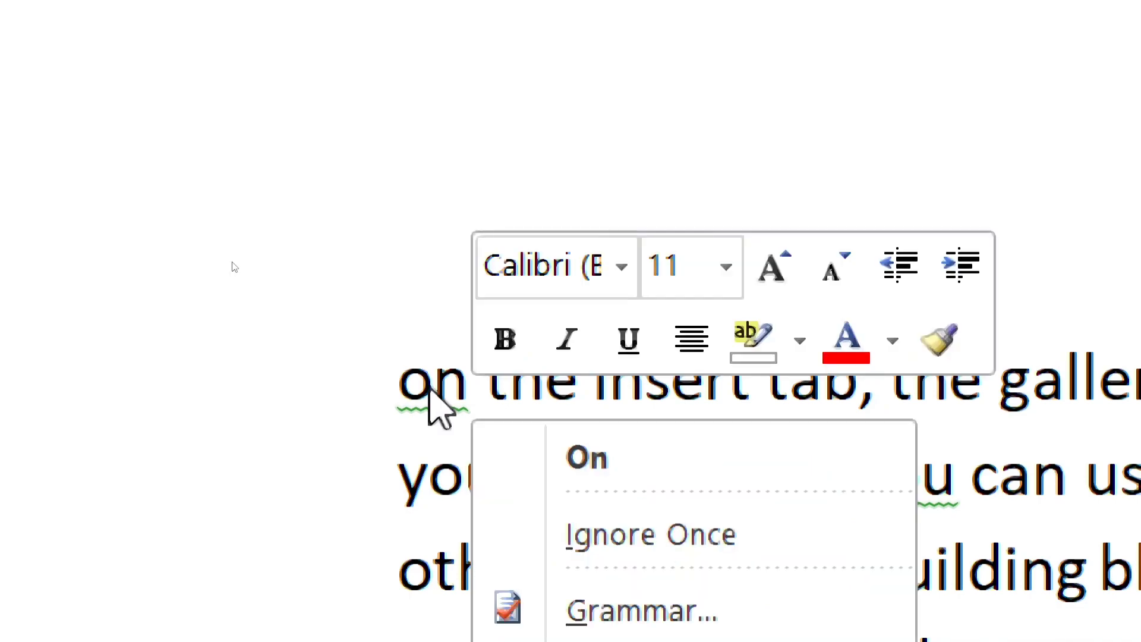
key("Escape")
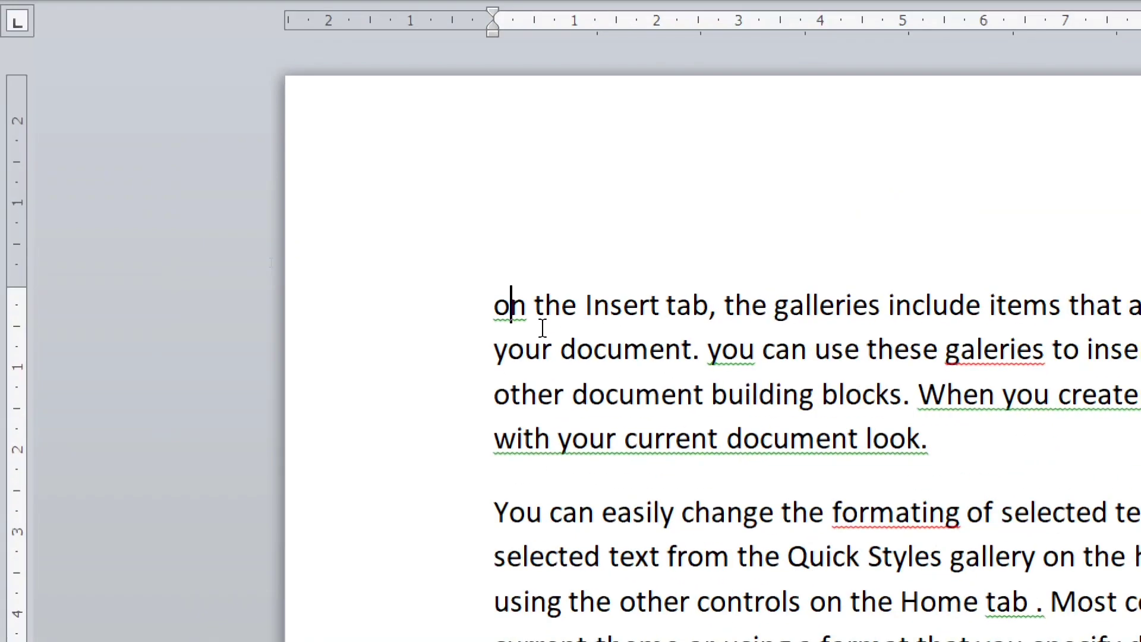
Apply the suggested capitalization "On" to the flagged first word of the first paragraph
right_click(511, 306)
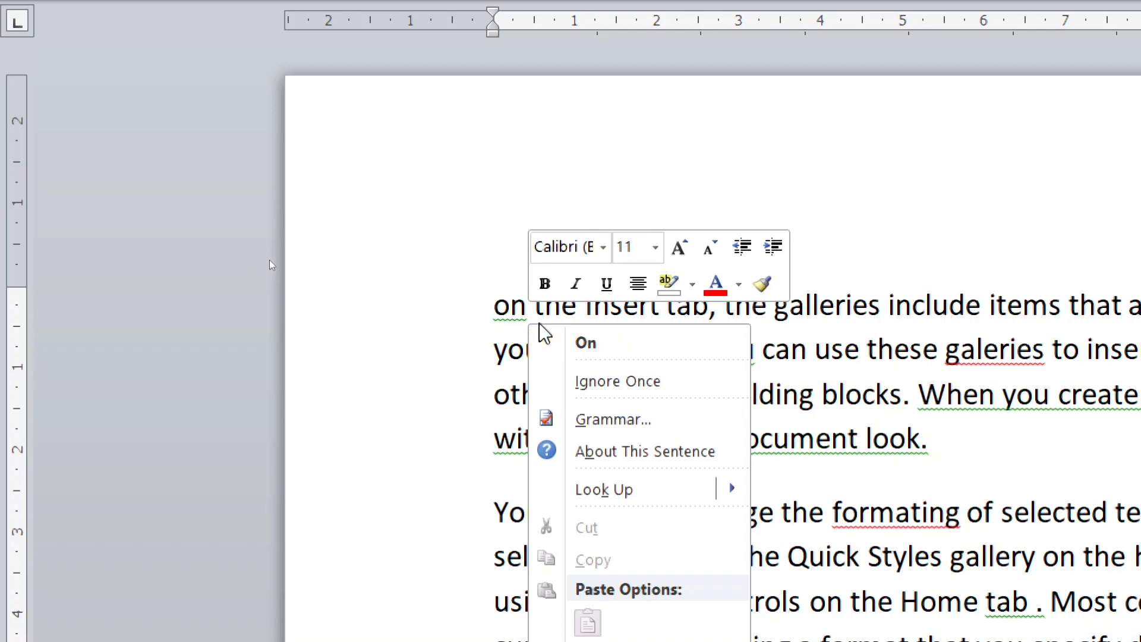
left_click(508, 307)
right_click(515, 321)
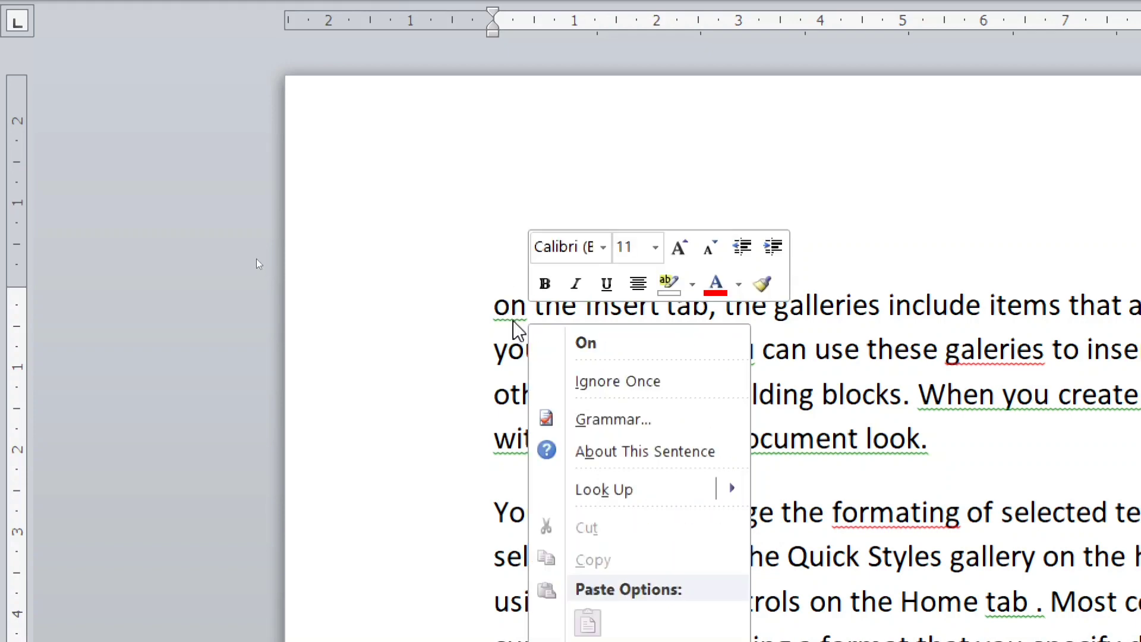
left_click(594, 348)
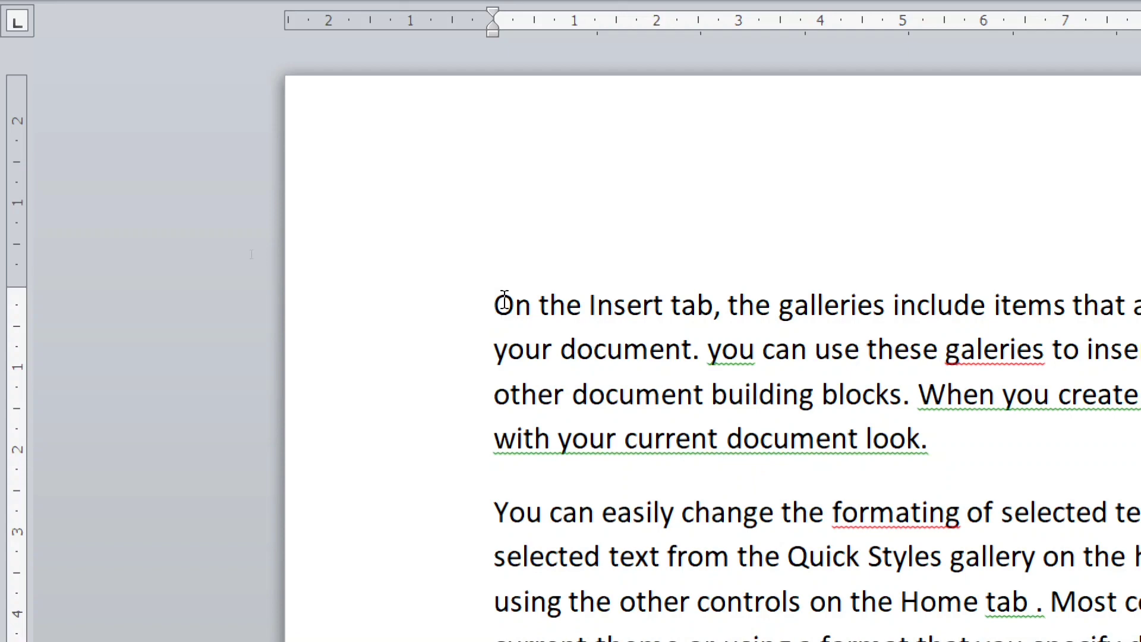
left_click(529, 306)
Apply the suggested corrections "You" and "galleries" to the flagged words in the first paragraph's second line
right_click(732, 356)
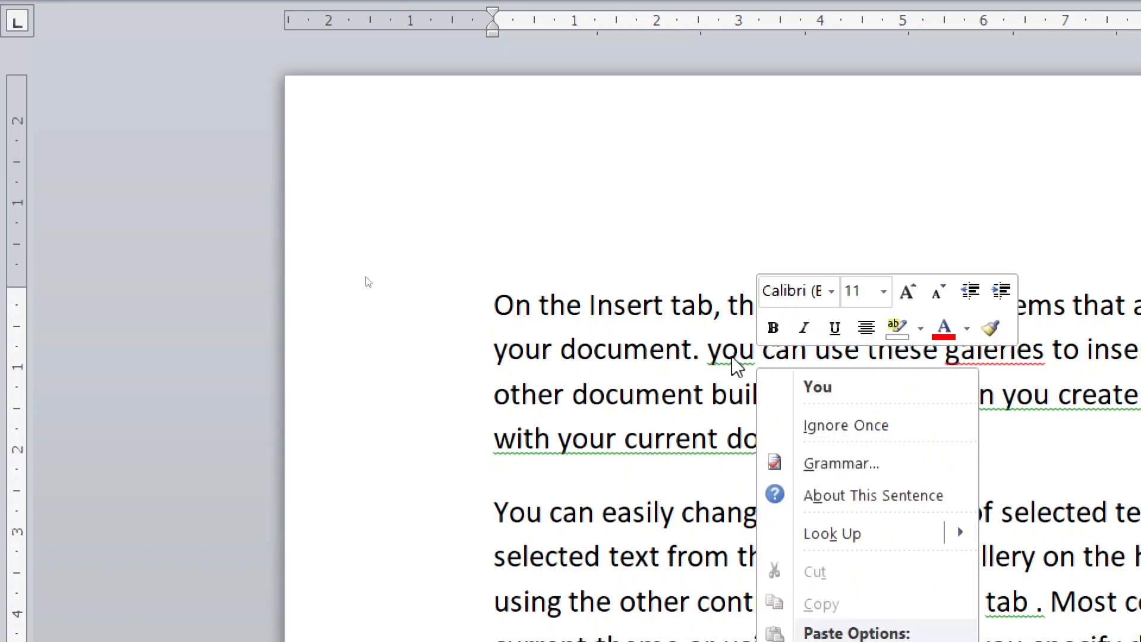
left_click(841, 390)
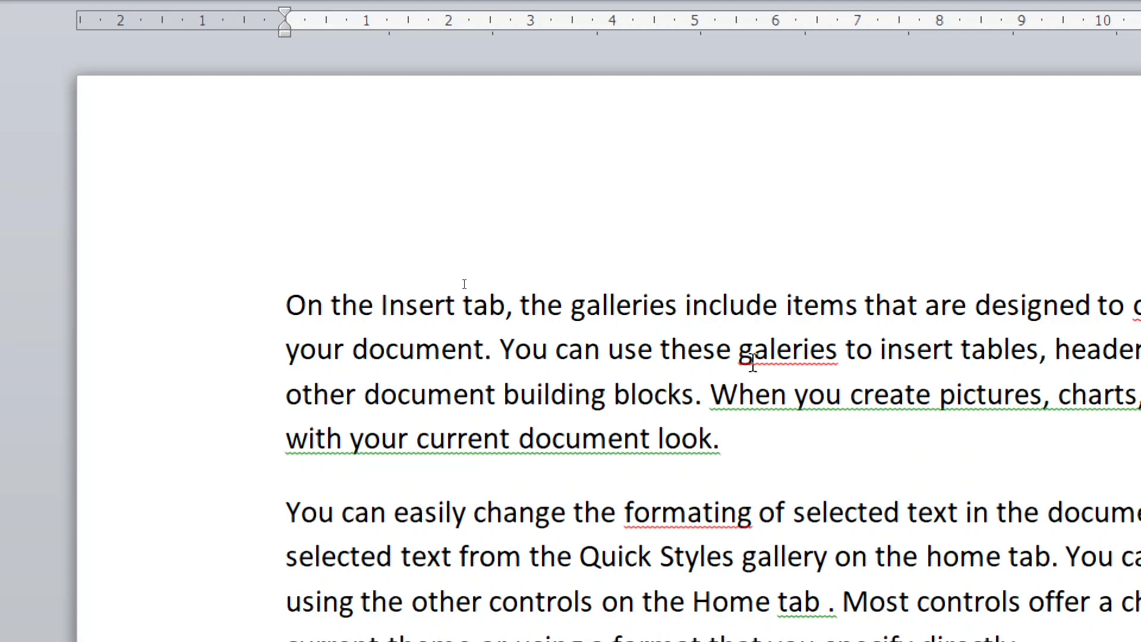
right_click(794, 355)
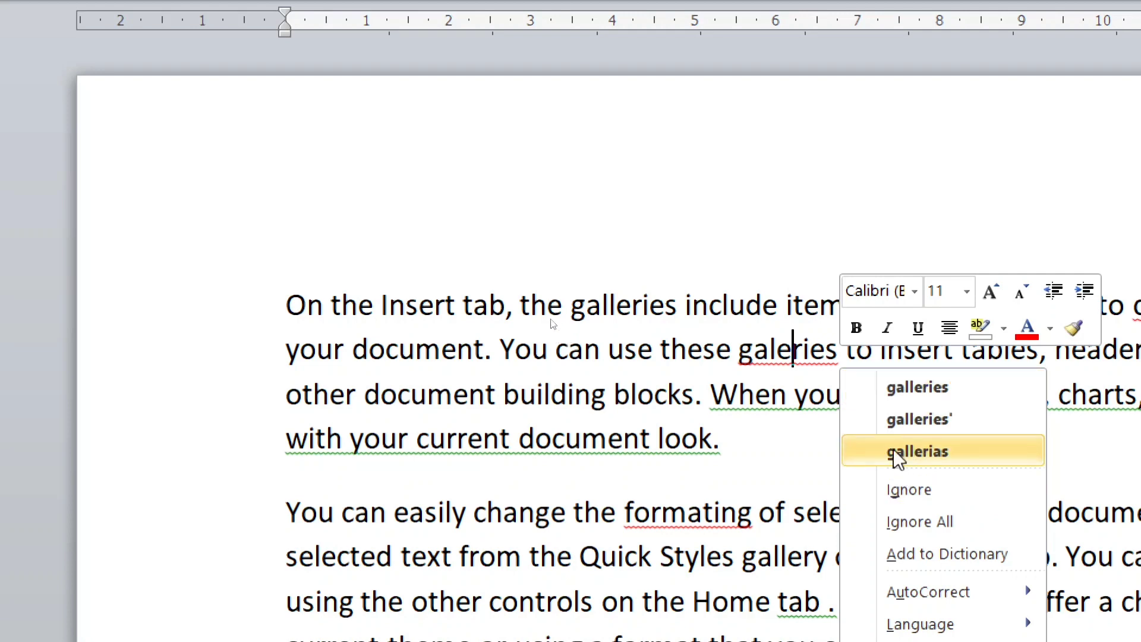
left_click(941, 395)
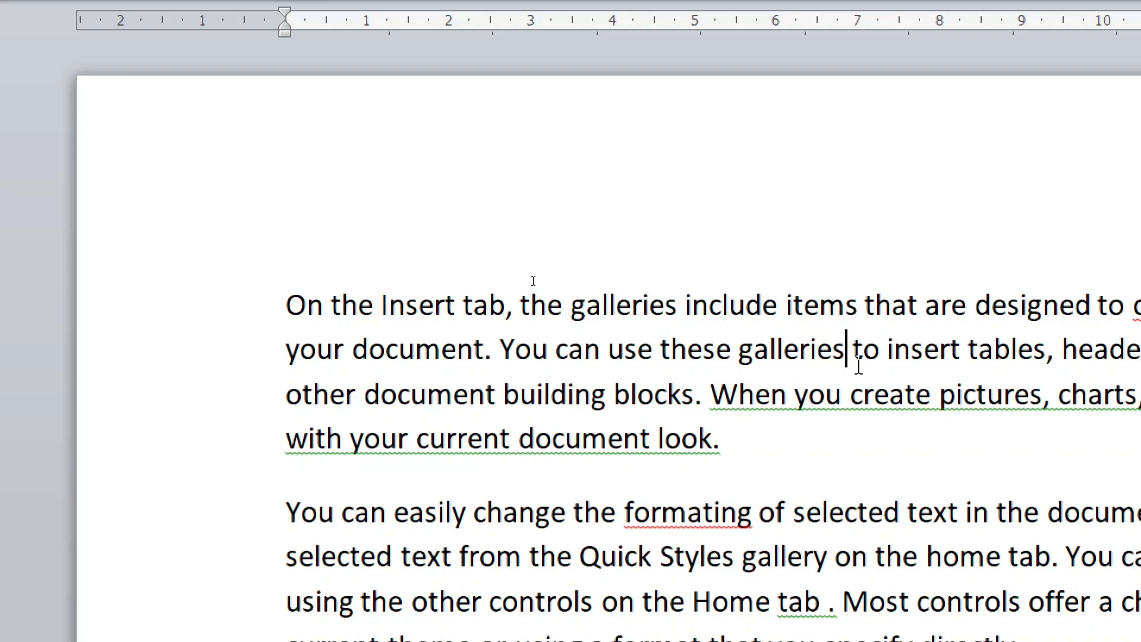
Undo the last three word corrections in the first paragraph
key("ctrl+z")
key("ctrl+z")
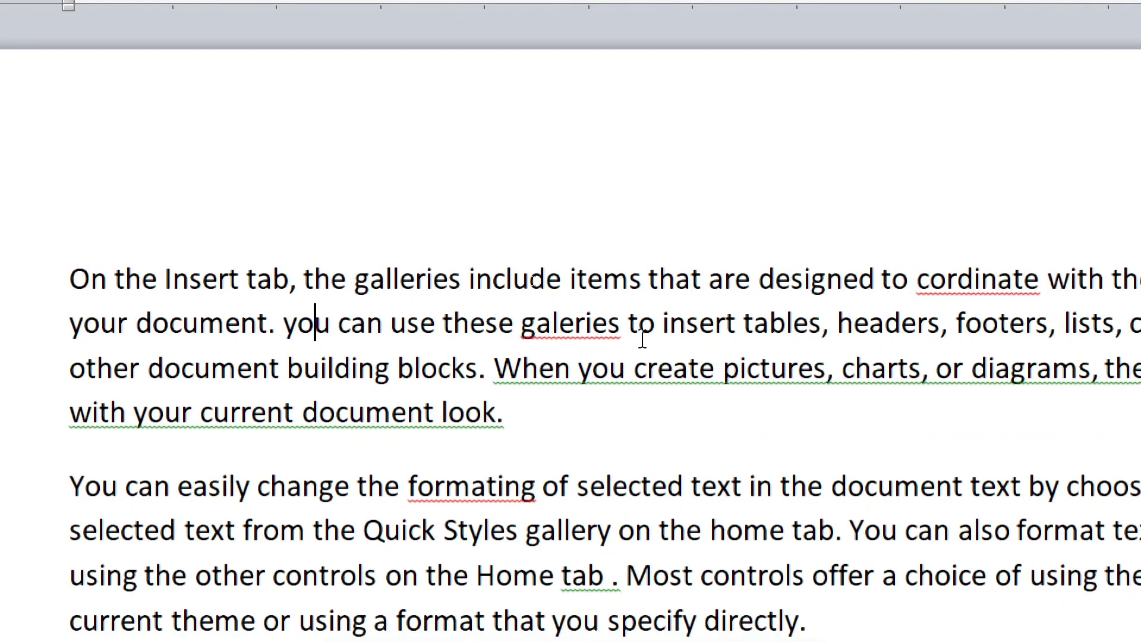
key("ctrl+z")
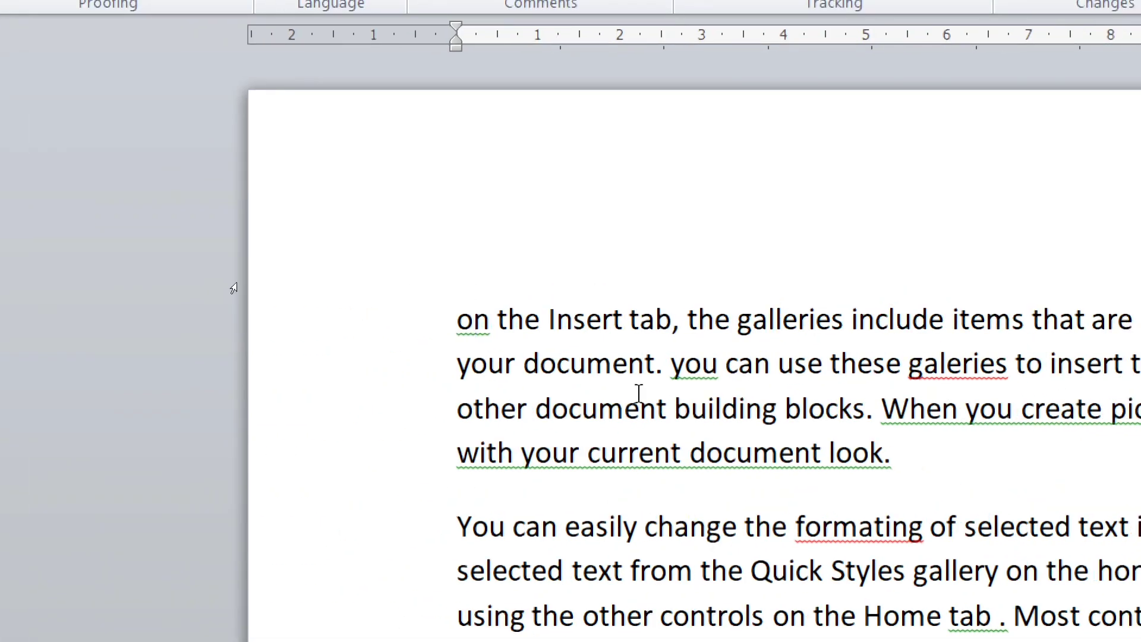
Start the Spelling & Grammar check from the document's beginning and change the first flagged misspelling to "coordinate"
left_click(545, 318)
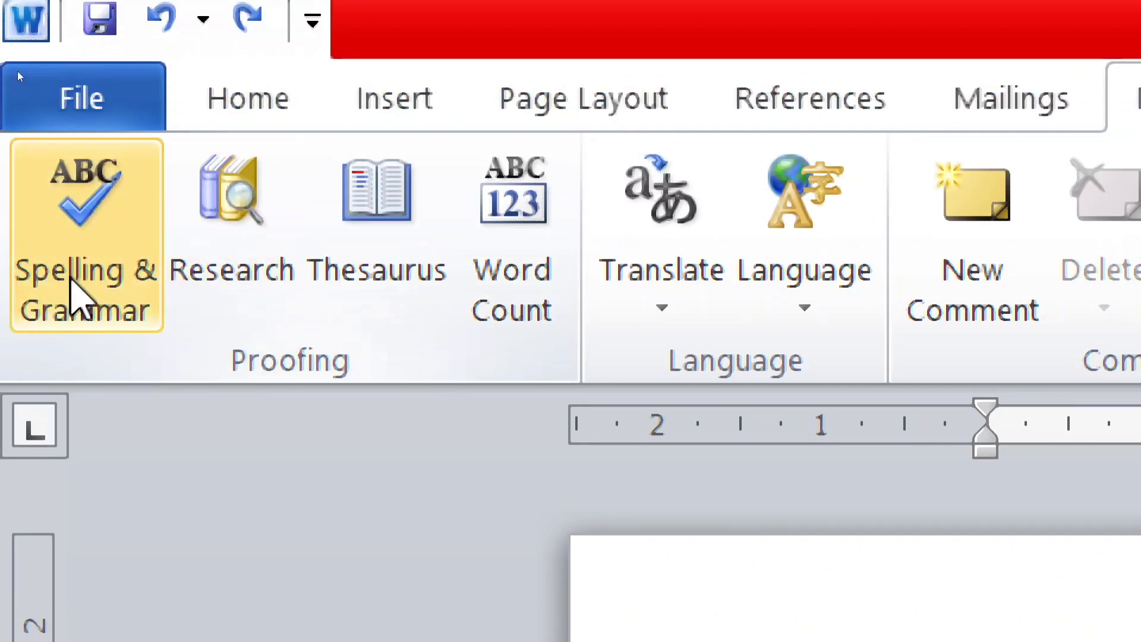
left_click(116, 235)
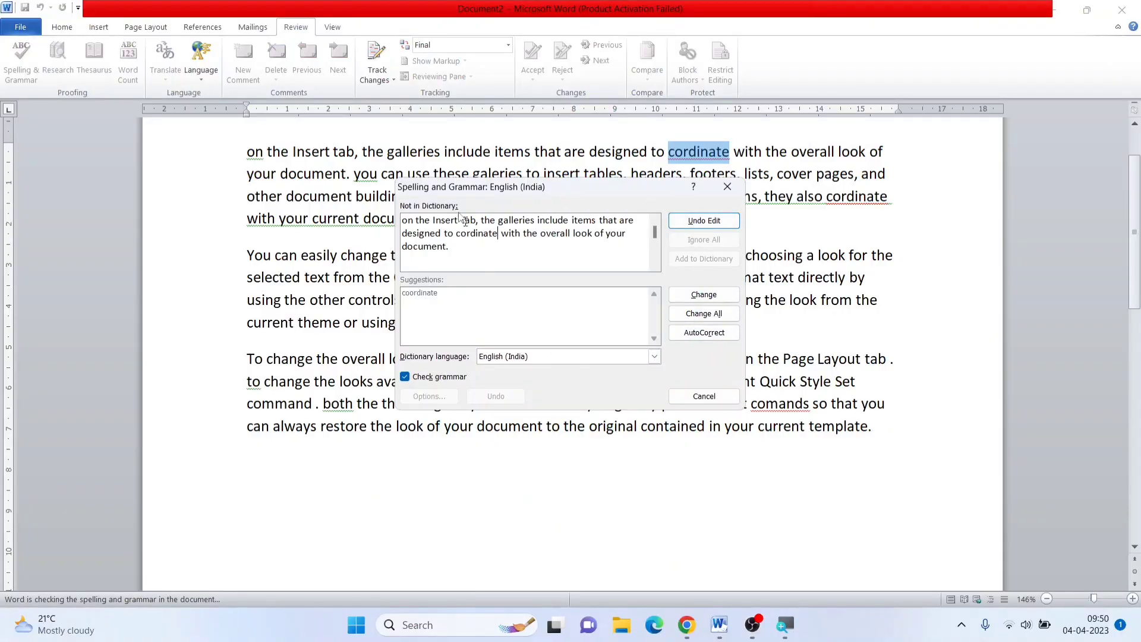
left_click(690, 222)
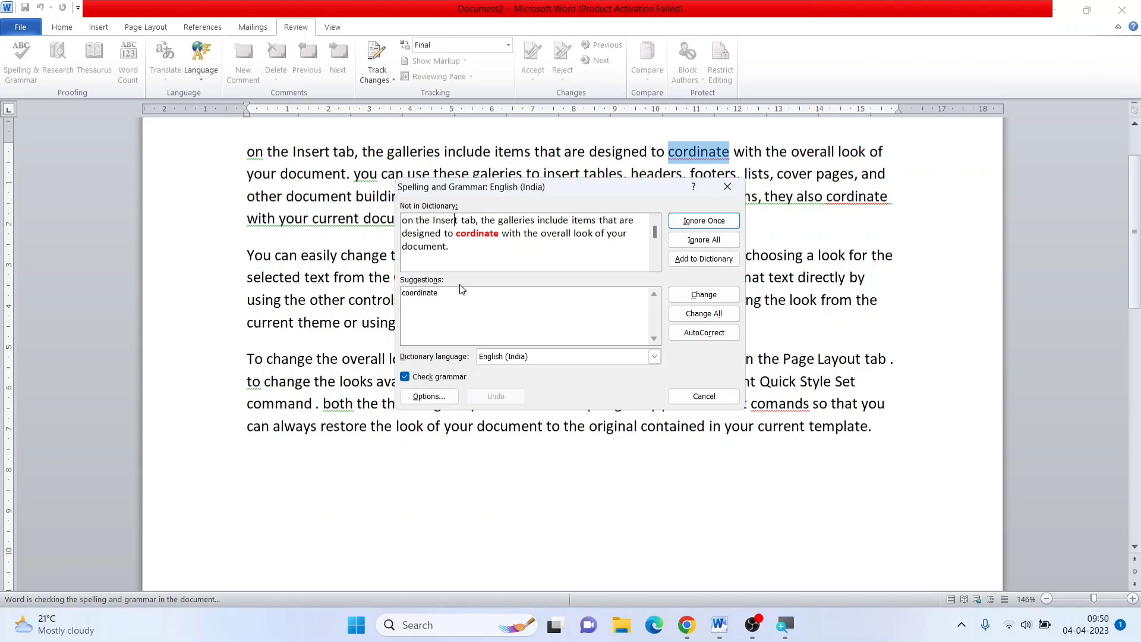
key("super+plus")
key("super+plus")
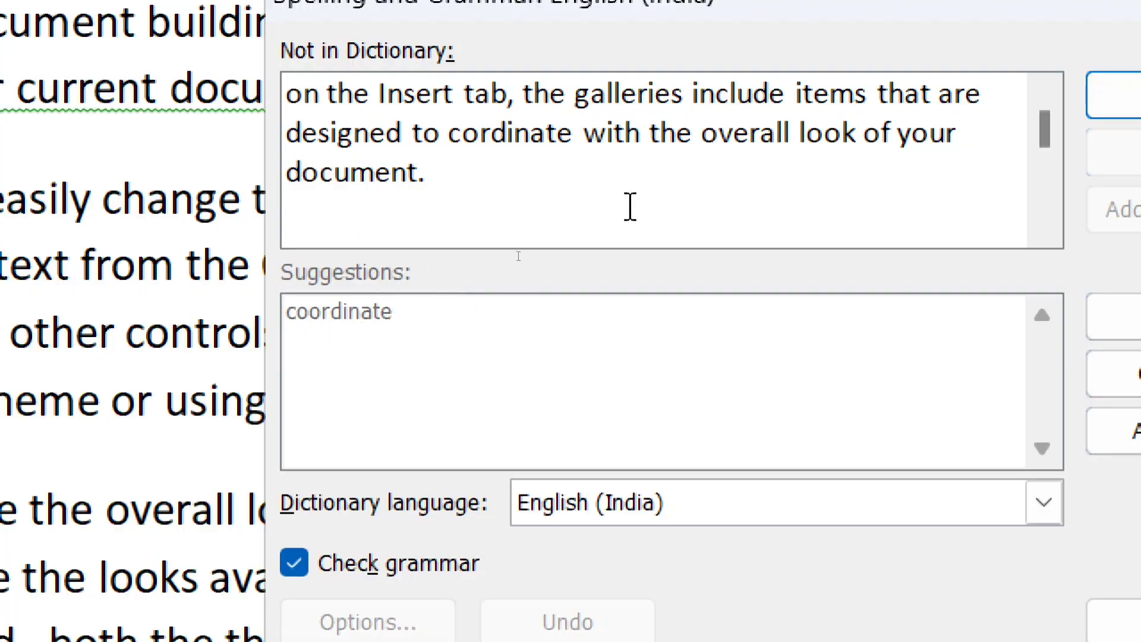
left_click(632, 203)
left_click(1023, 107)
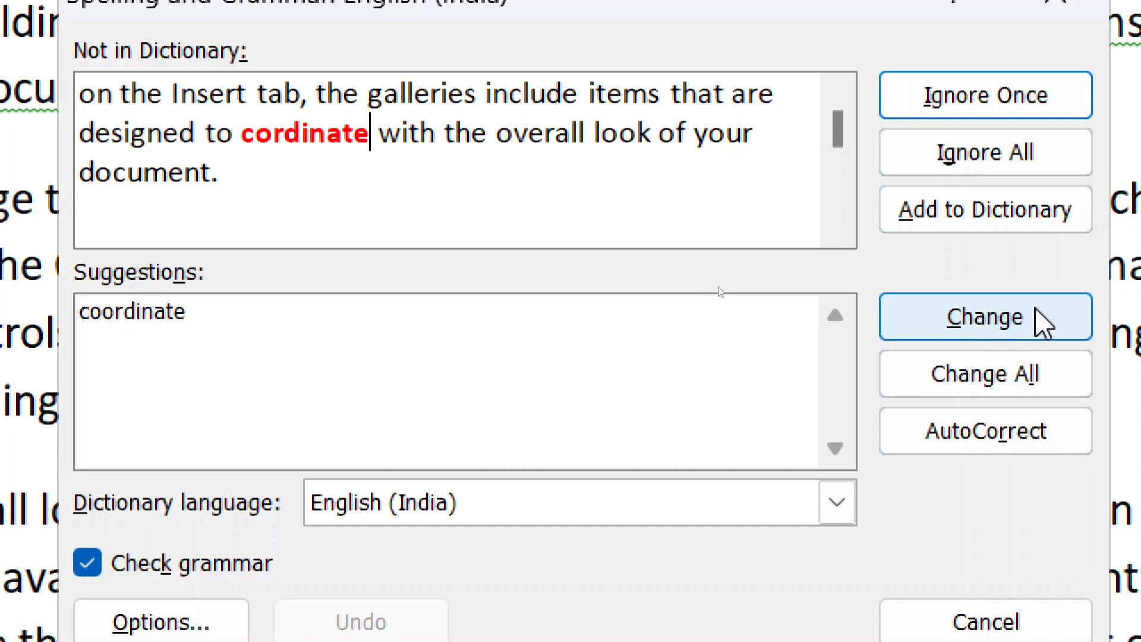
left_click(986, 320)
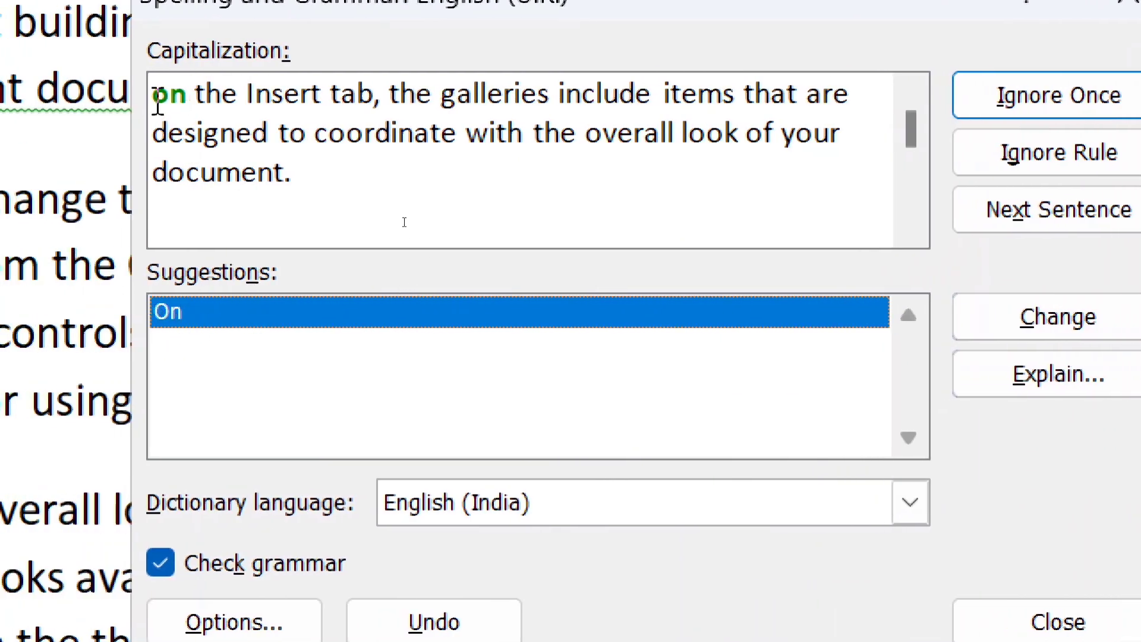
Accept the checker's corrections "On", "galleries", "You" and "coordinate" in the rest of the first paragraph
left_click(1001, 321)
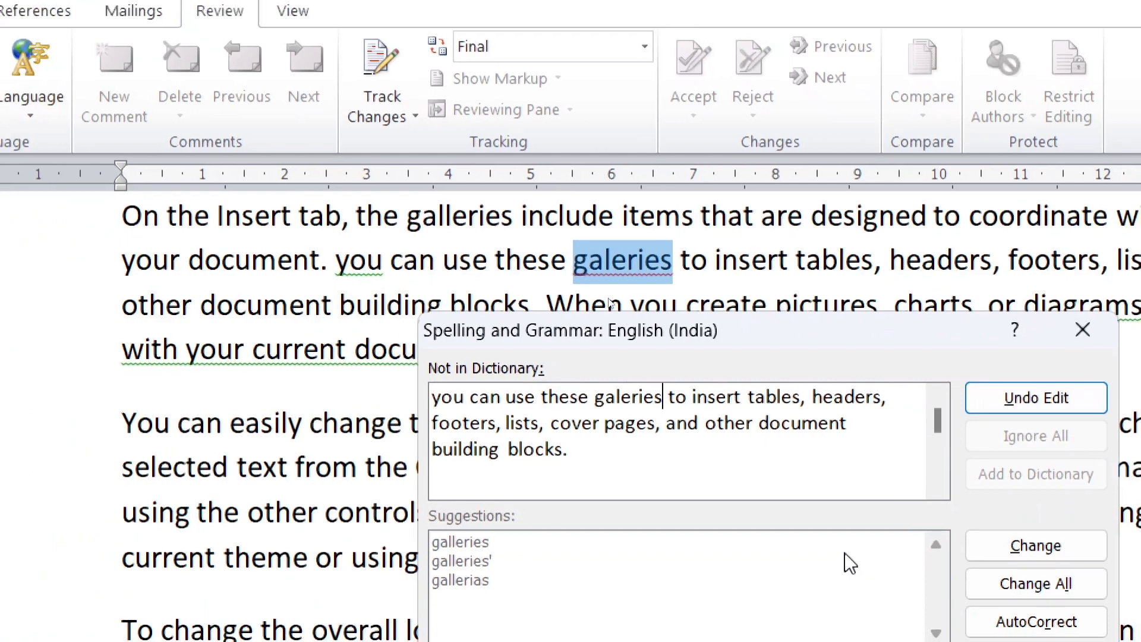
left_click(1037, 396)
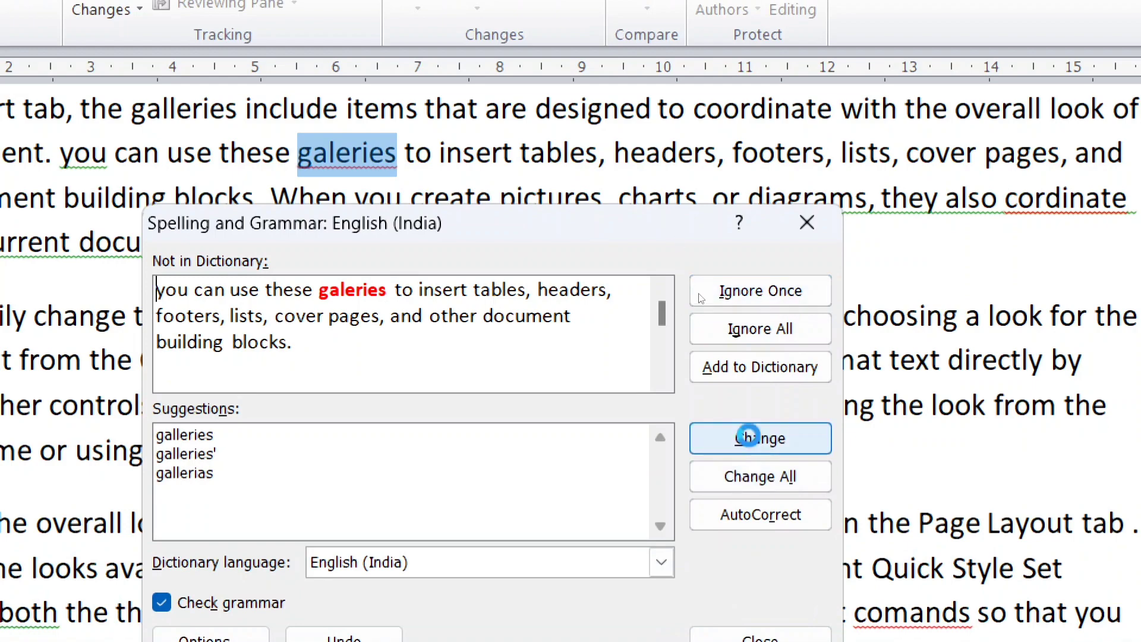
left_click(750, 438)
left_click(750, 438)
left_click(750, 438)
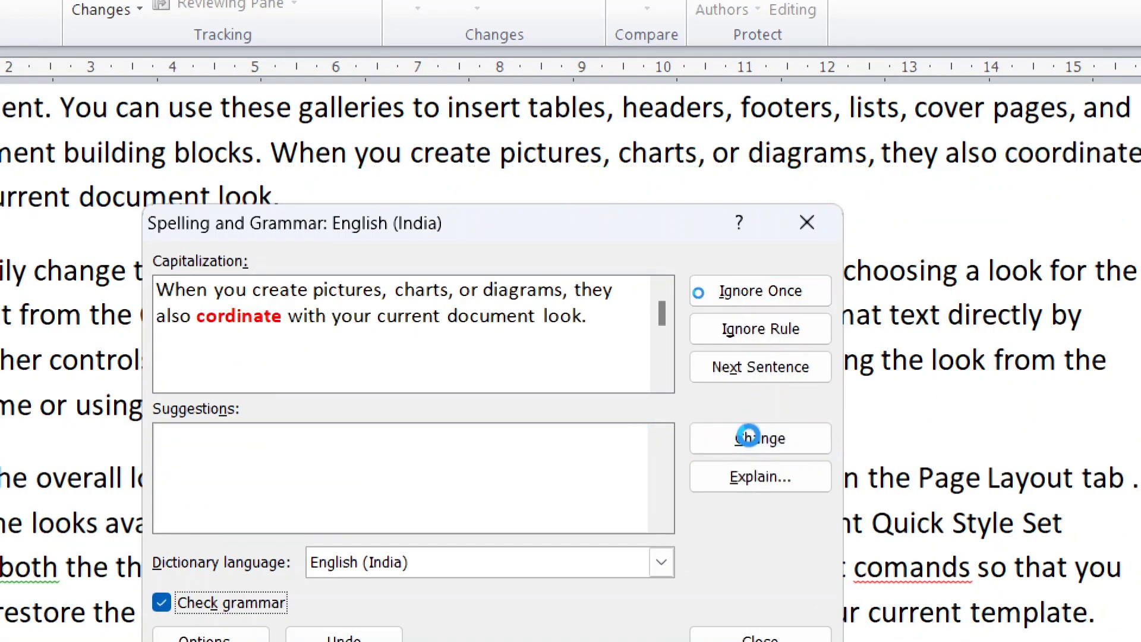
Accept the checker's corrections "formatting" and "tab." in the second paragraph
left_click(750, 438)
left_click(750, 437)
left_click(750, 438)
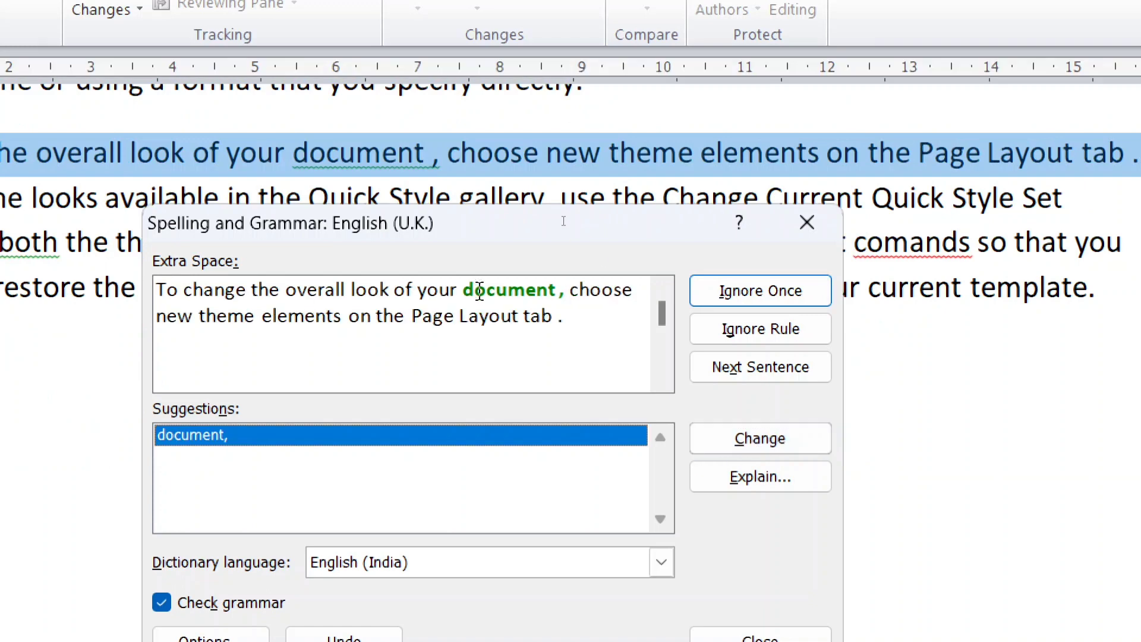
Remove the extra space before the comma in the third paragraph by accepting the suggestion "document,"
left_click(563, 291)
key("BackSpace")
key("BackSpace")
left_click(188, 437)
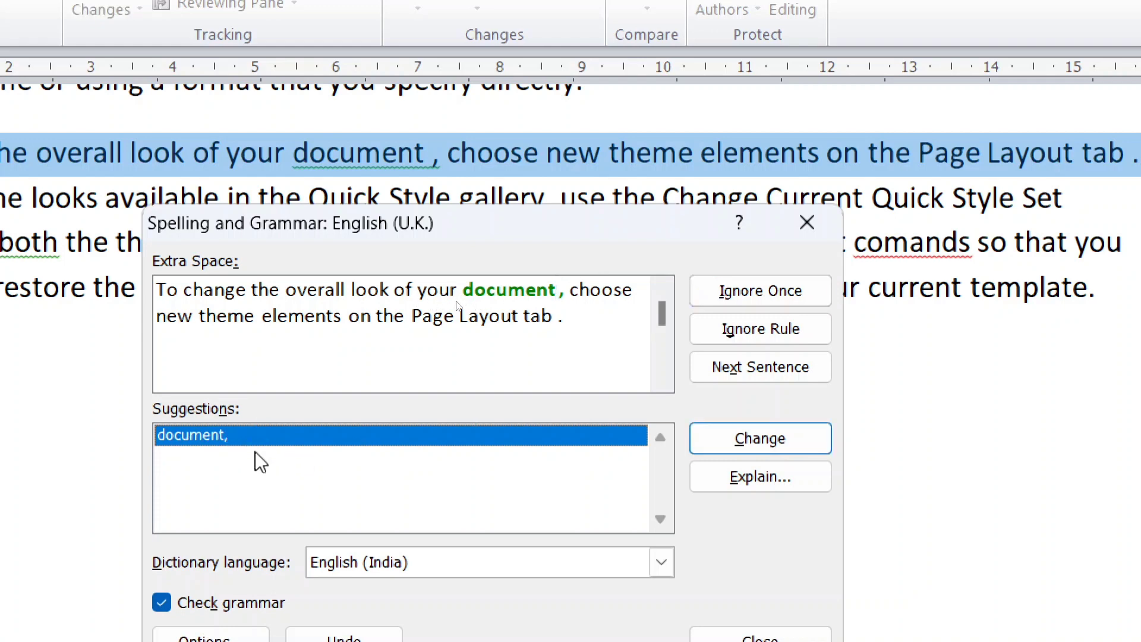
left_click(736, 447)
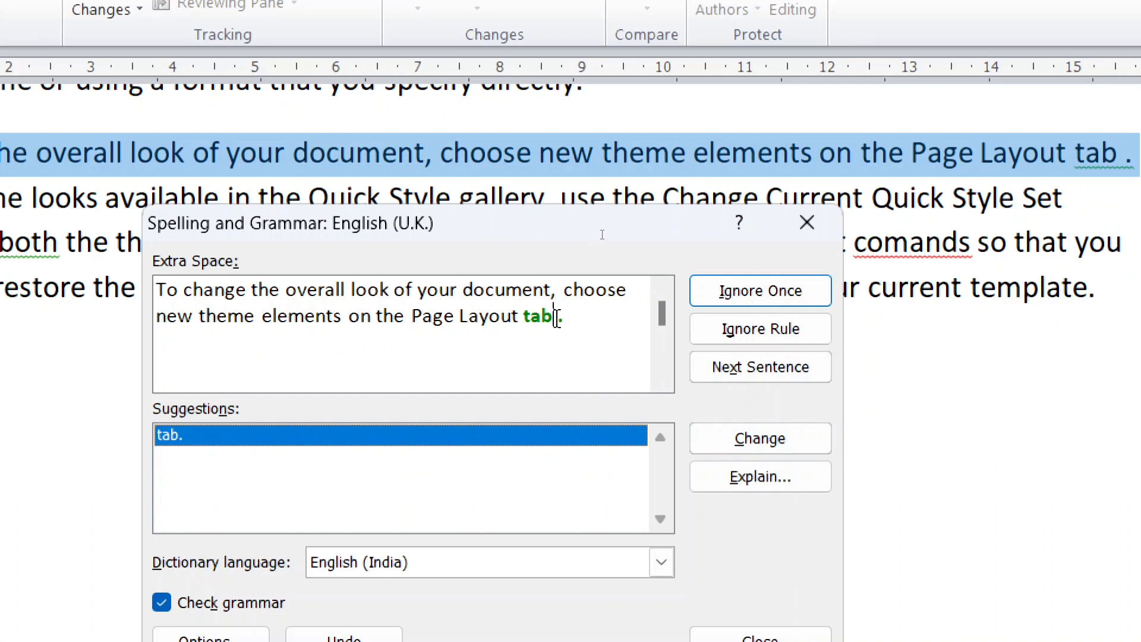
Remove the extra space before the first sentence's period in the third paragraph by accepting the suggestion "tab."
left_click_drag(554, 317, 559, 323)
left_click(570, 334)
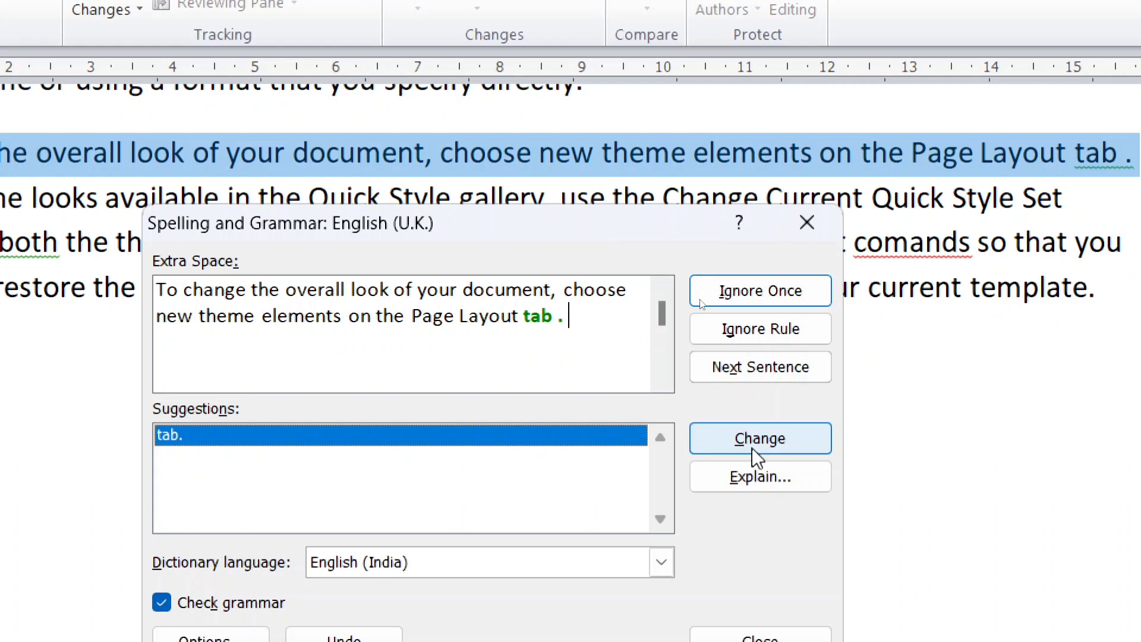
left_click(765, 457)
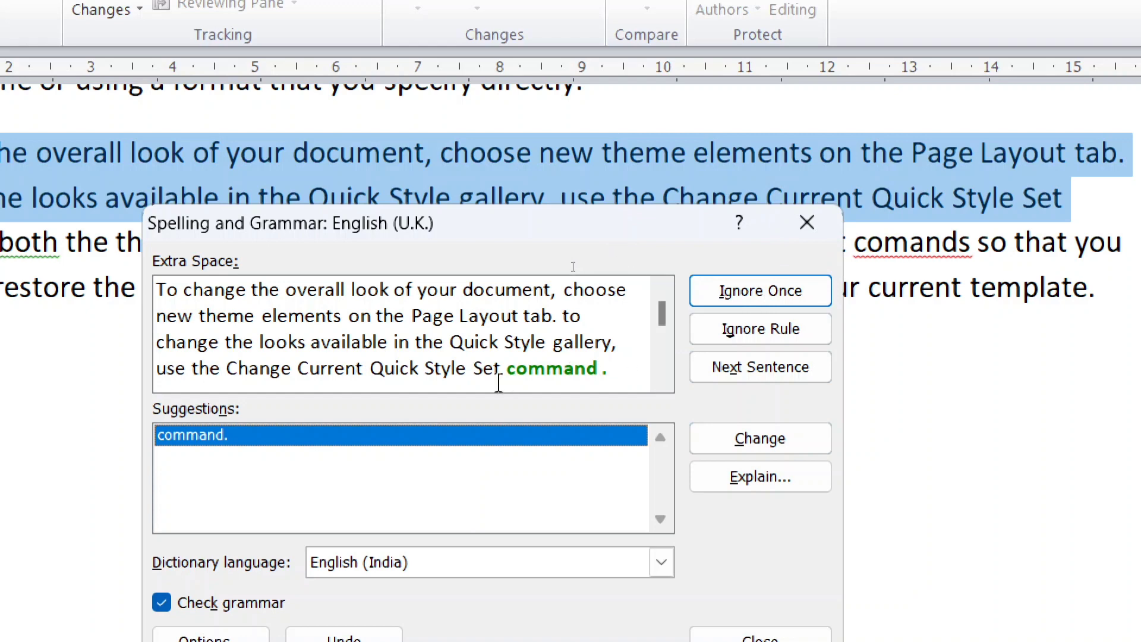
Ignore the extra-space error at "command ." once, then close the checker and ignore the misspelling "comands" directly in the text
left_click(746, 301)
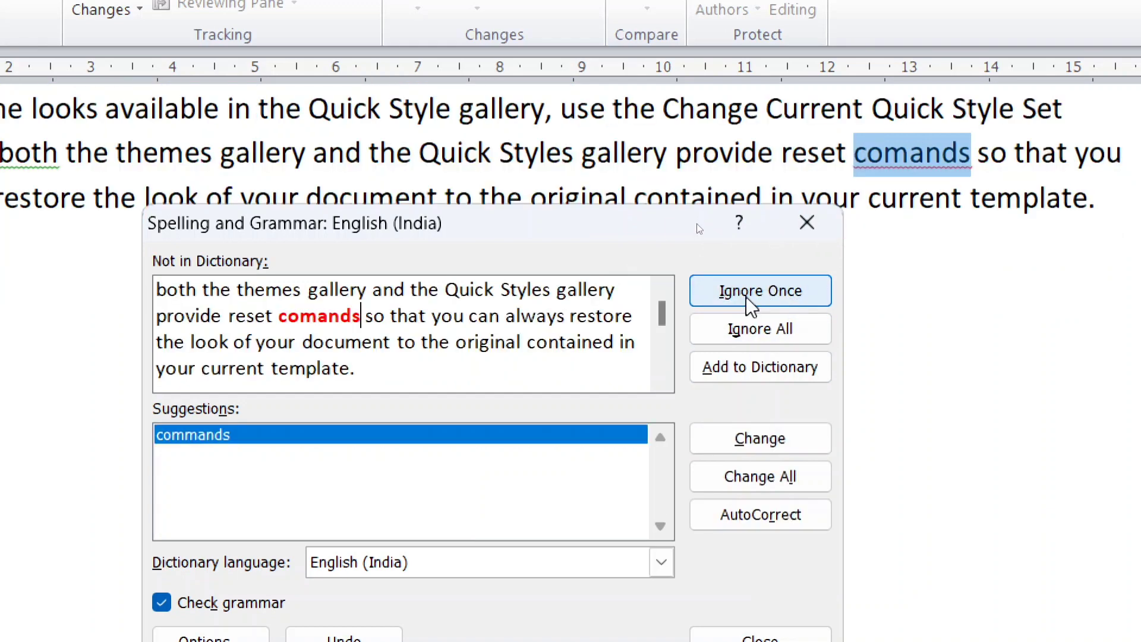
left_click(807, 222)
right_click(899, 152)
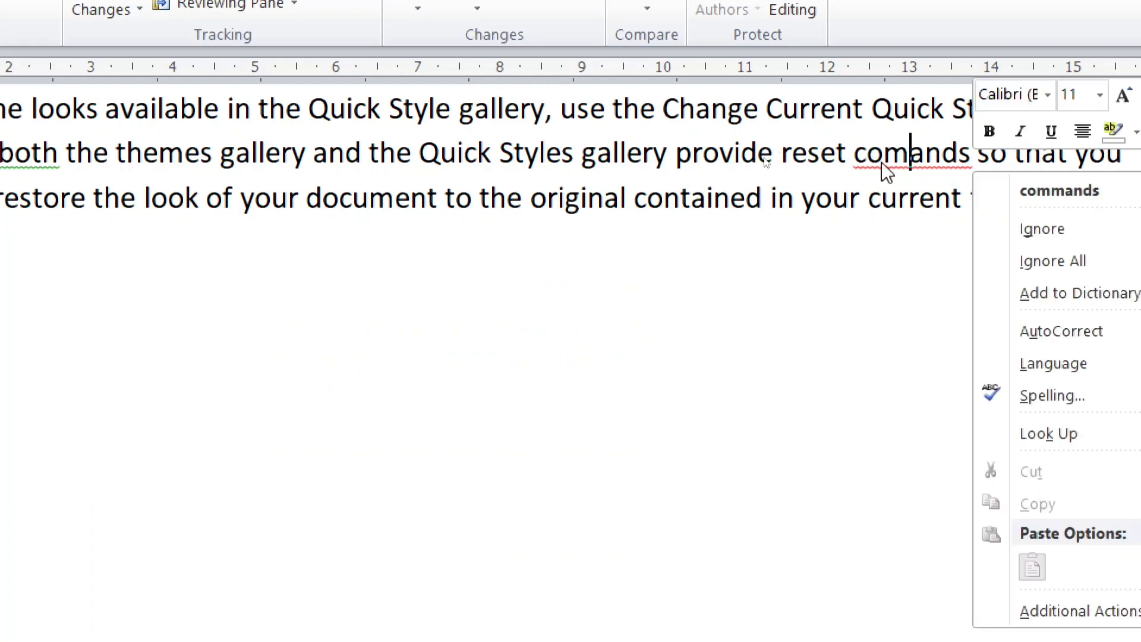
left_click(1054, 230)
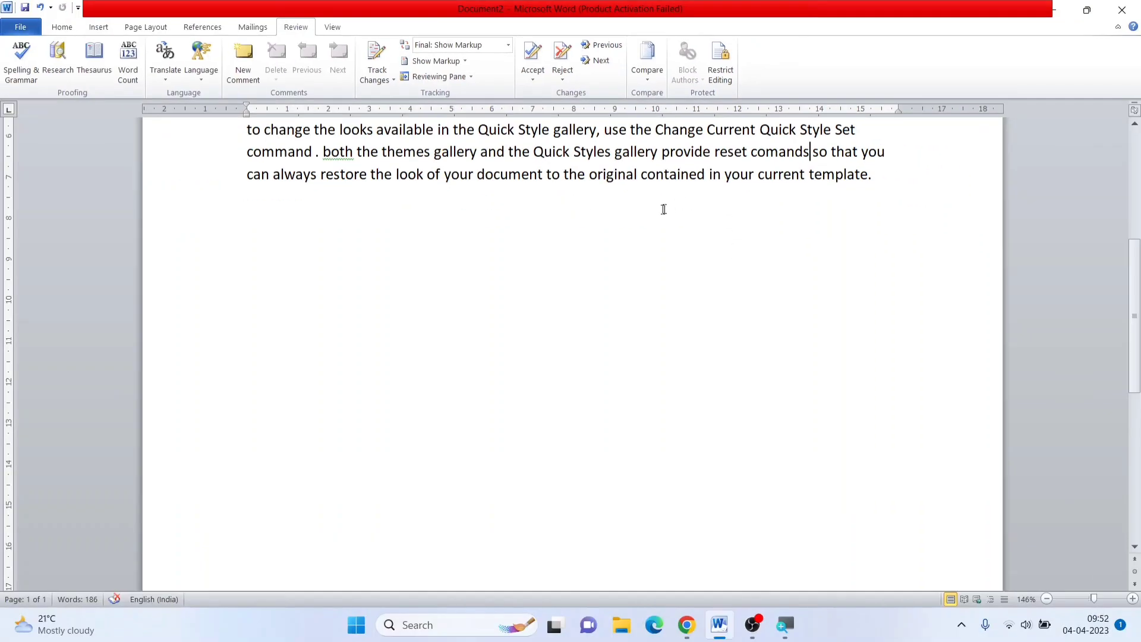
Undo the ignoring of "comands" and the two extra-space corrections in the third paragraph
scroll(663, 209, "up", 5)
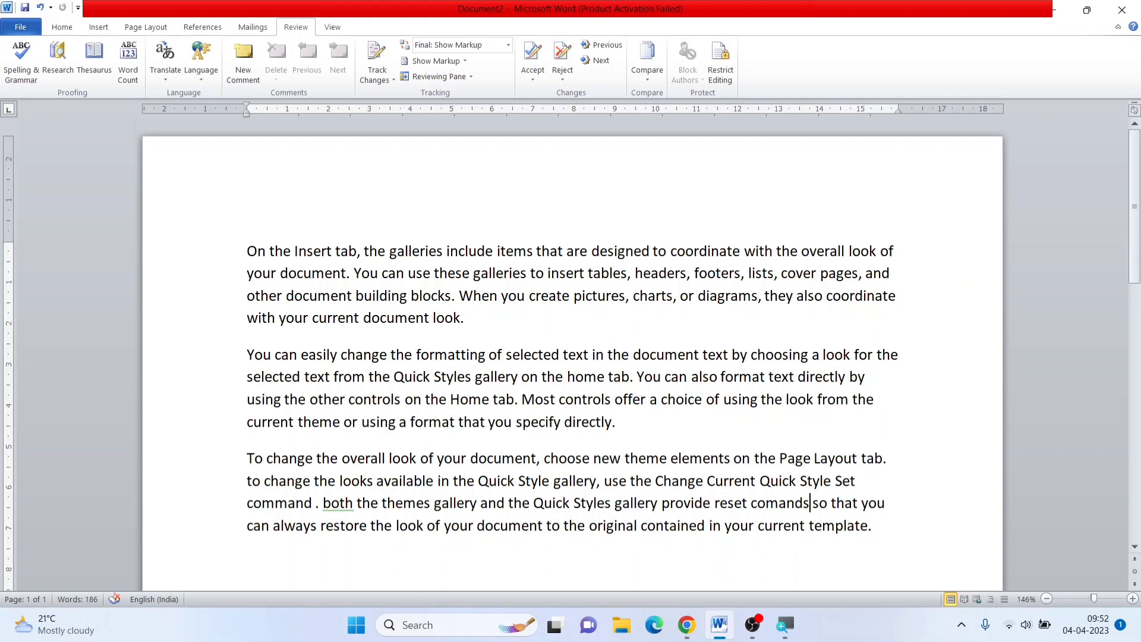
key("ctrl+z")
key("ctrl+z")
key("ctrl+z")
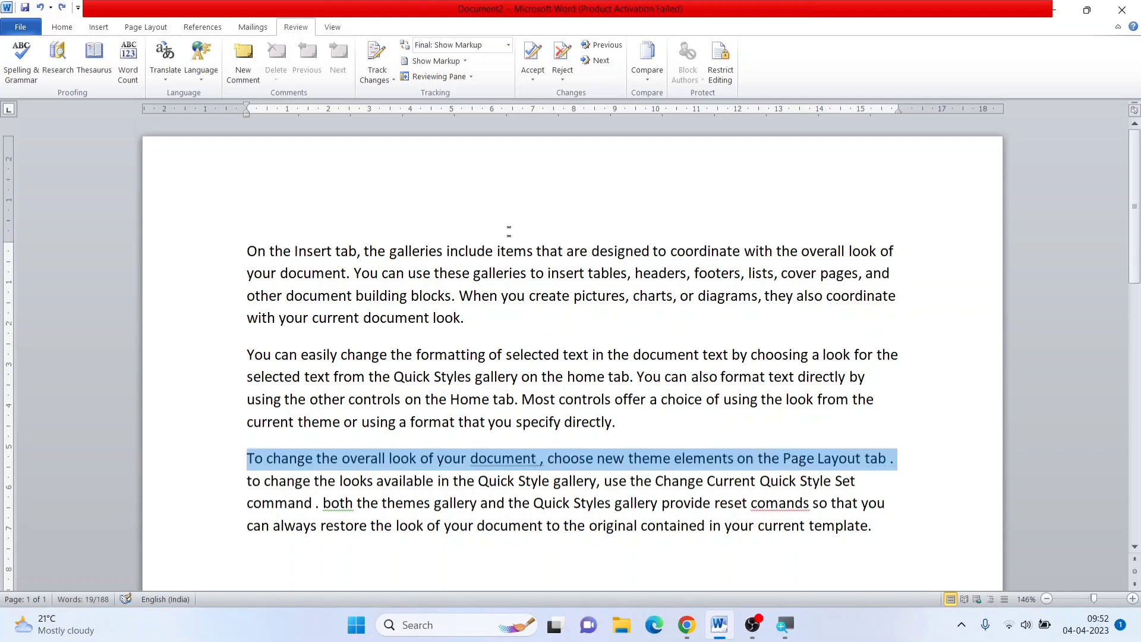
Look up the selected letter "r" of "galleries" in the Thesaurus, clear the search term and close the Research pane
left_click_drag(510, 273, 503, 273)
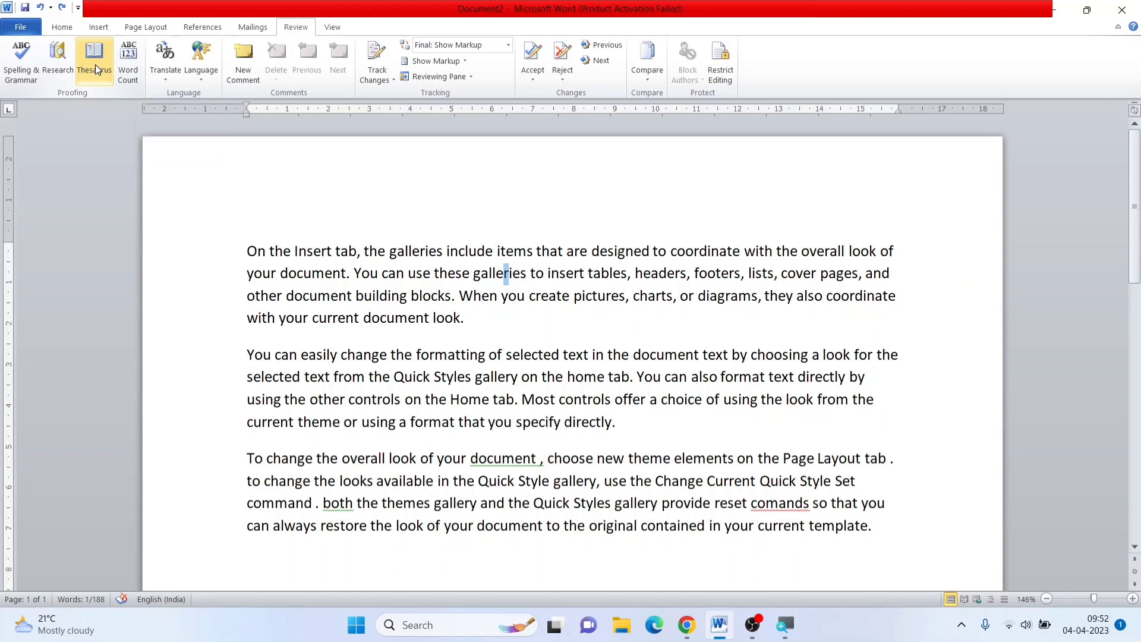
left_click(95, 65)
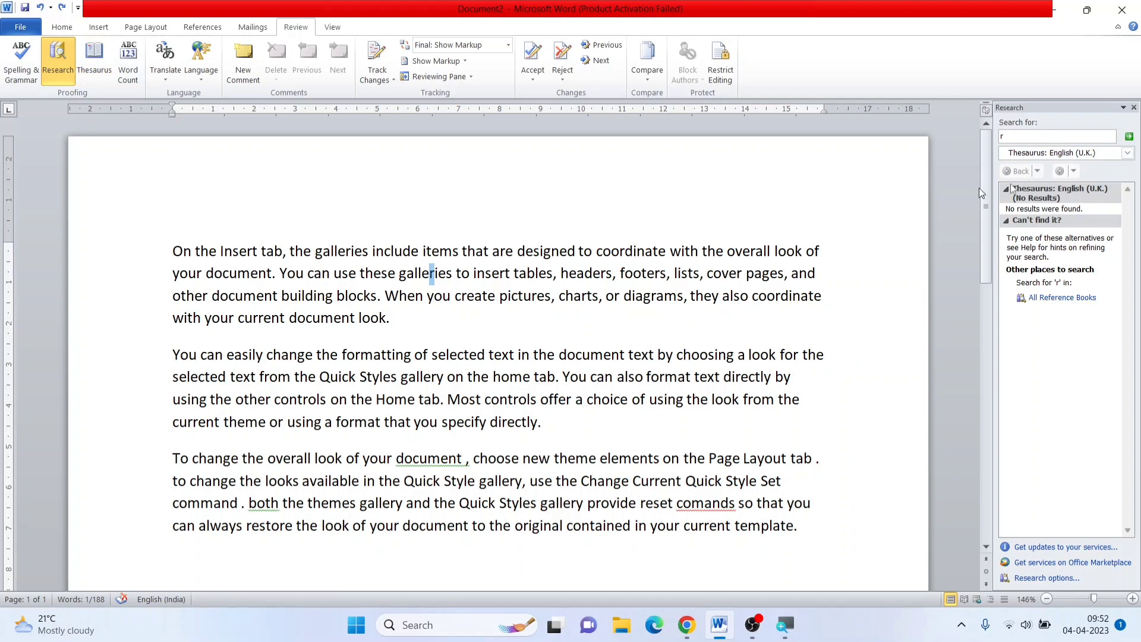
left_click(1039, 138)
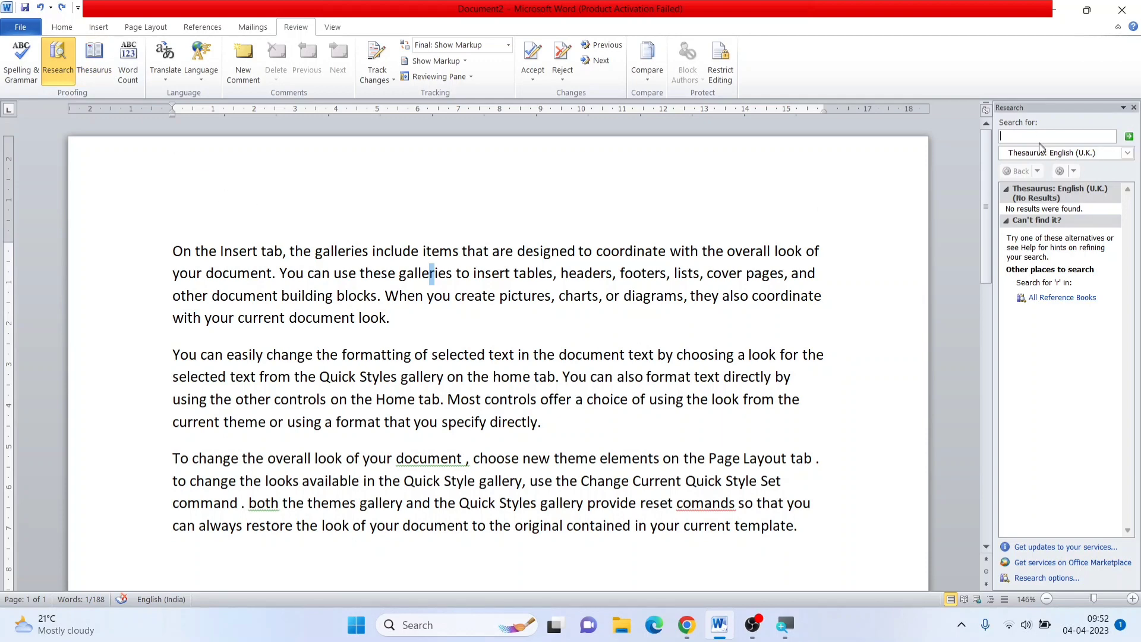
left_click(1133, 108)
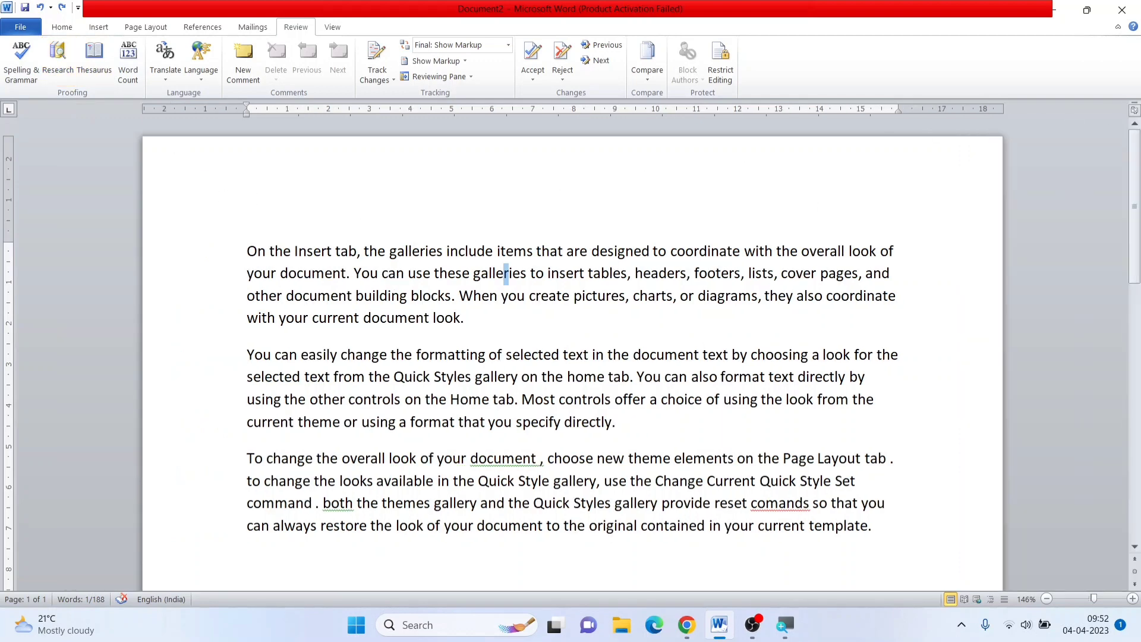
left_click(92, 59)
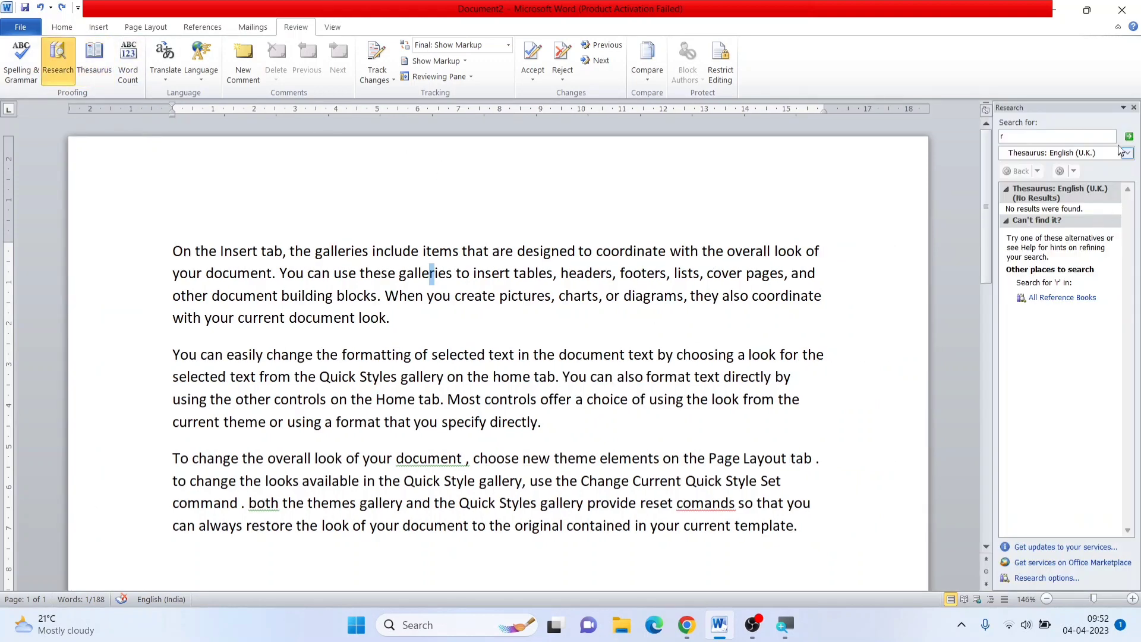
left_click(1133, 107)
left_click(368, 241)
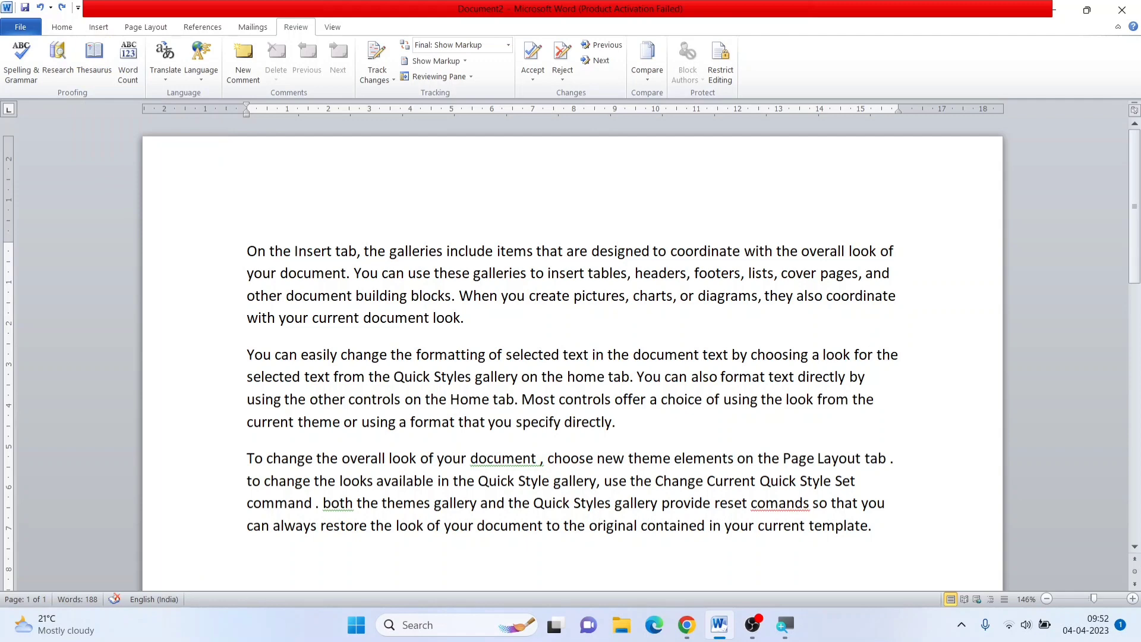
Look up the first paragraph's word "document" in the English (U.K.) Thesaurus, examine its synonyms and close the Research pane
left_click_drag(280, 273, 346, 273)
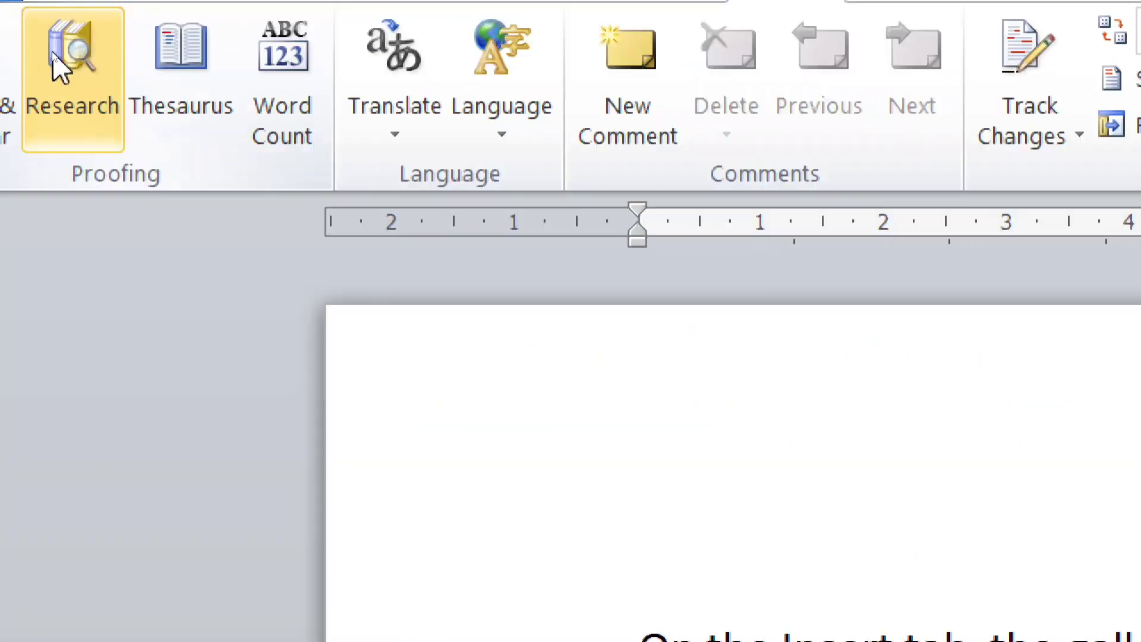
left_click(54, 53)
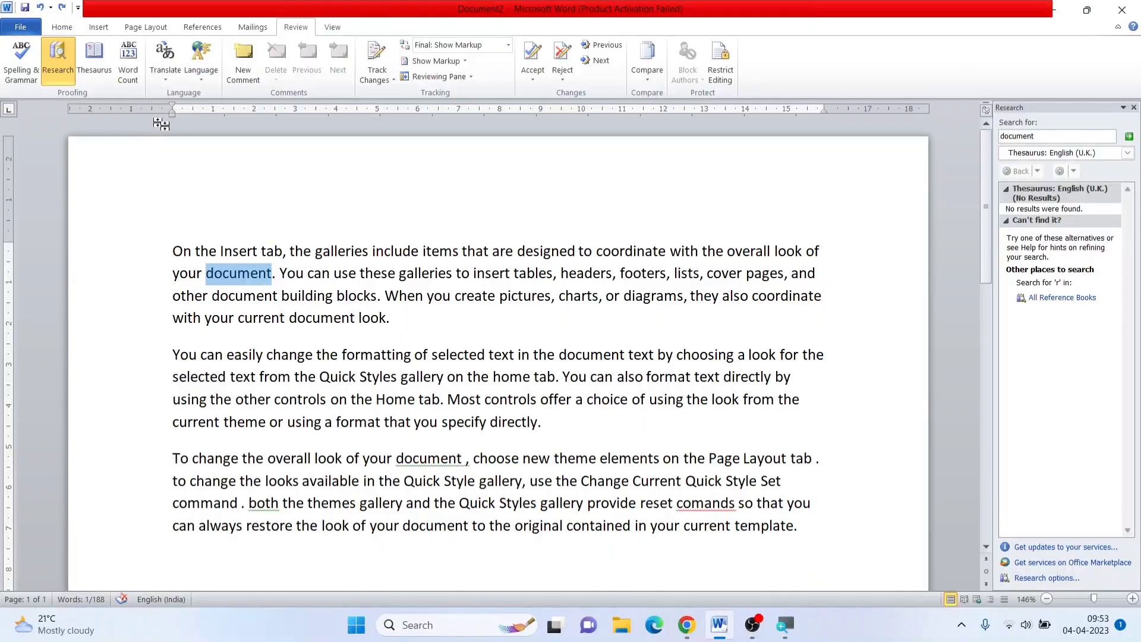
scroll(897, 205, "down", 3)
scroll(949, 205, "up", 3)
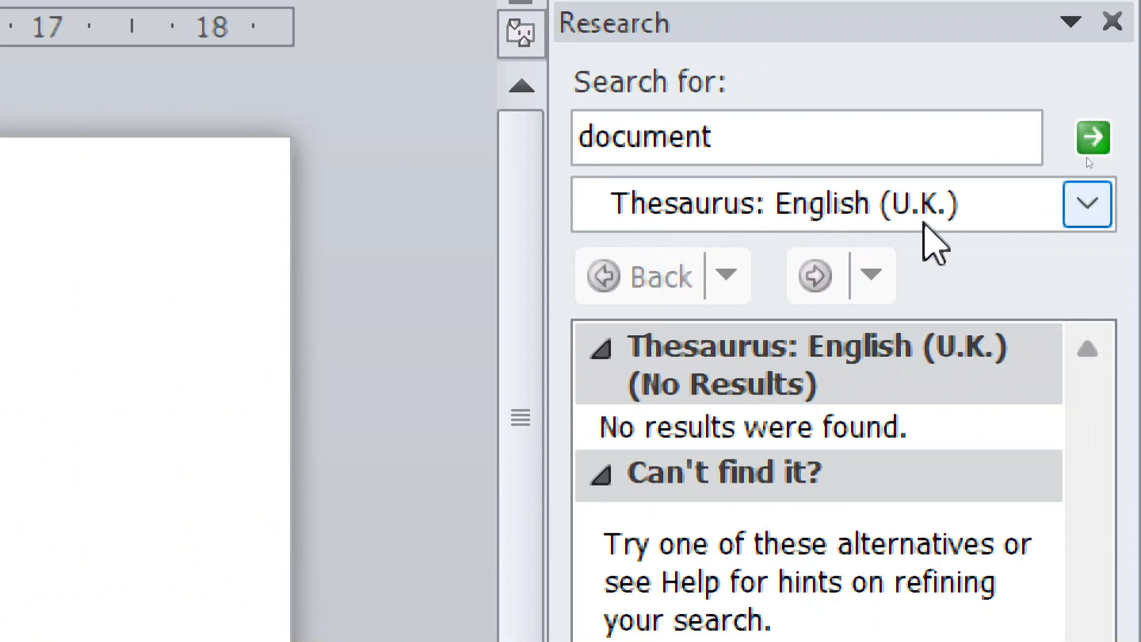
left_click(1103, 212)
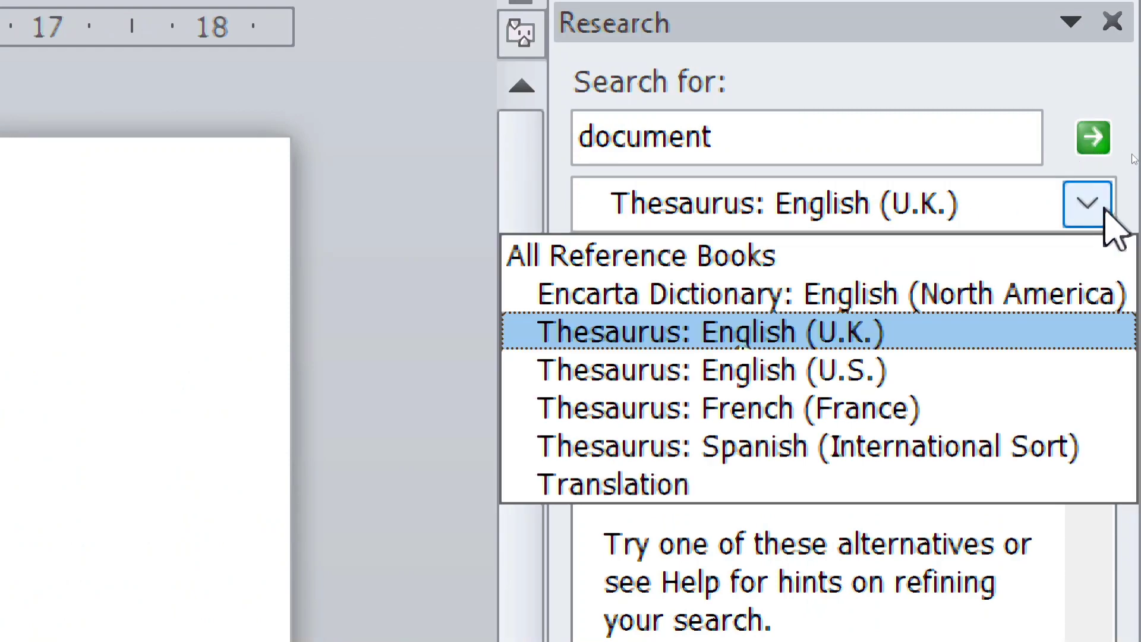
left_click(1103, 209)
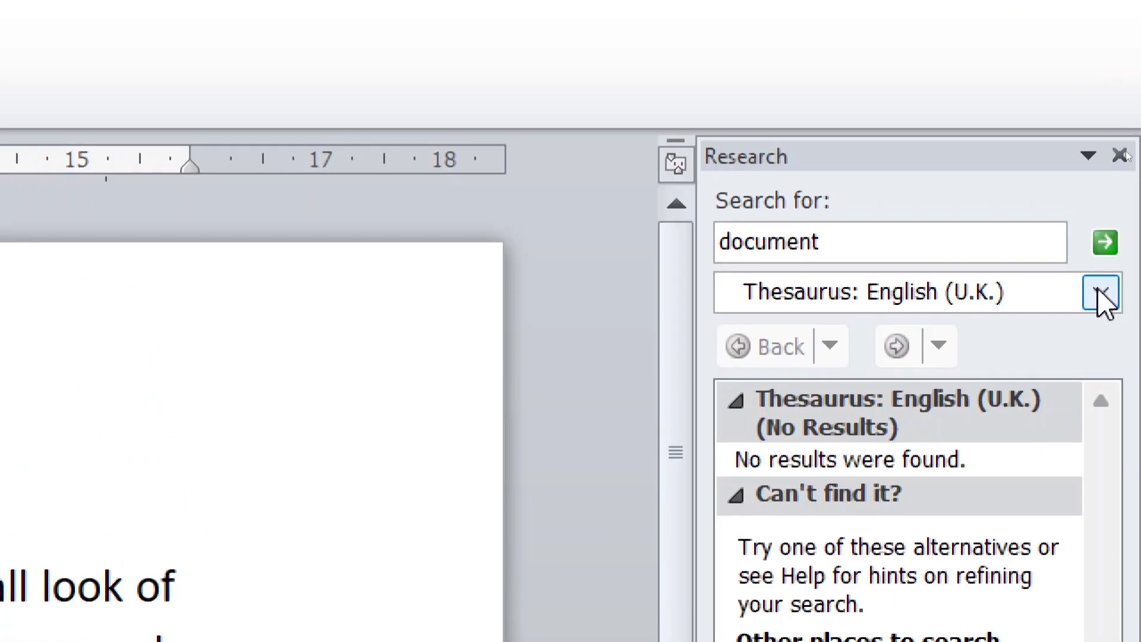
left_click(1106, 242)
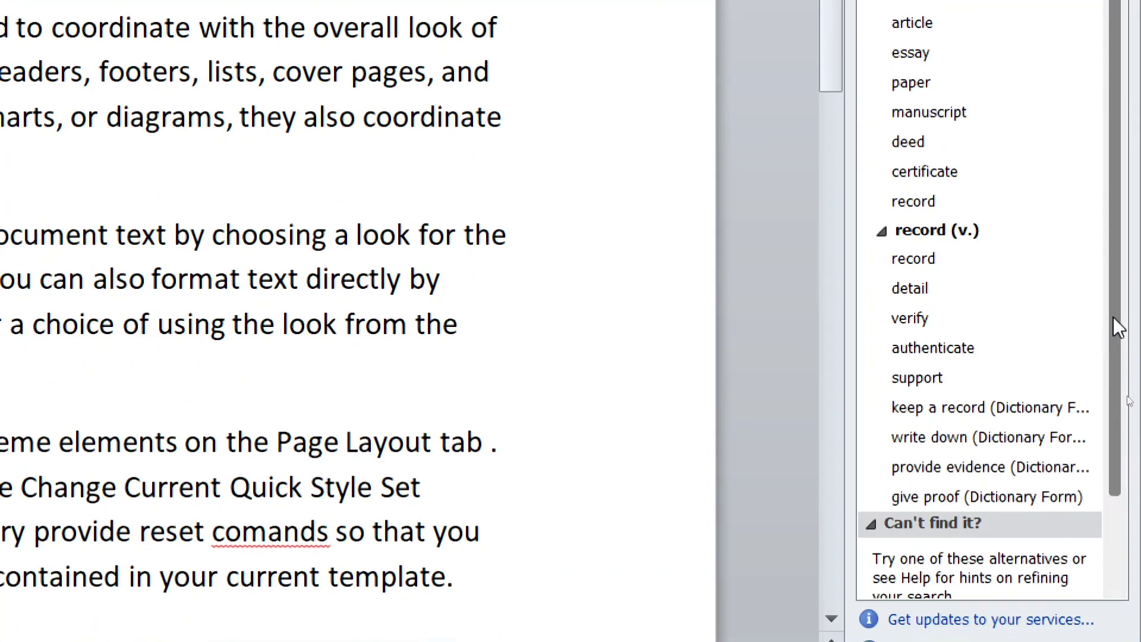
left_click_drag(1113, 316, 1139, 149)
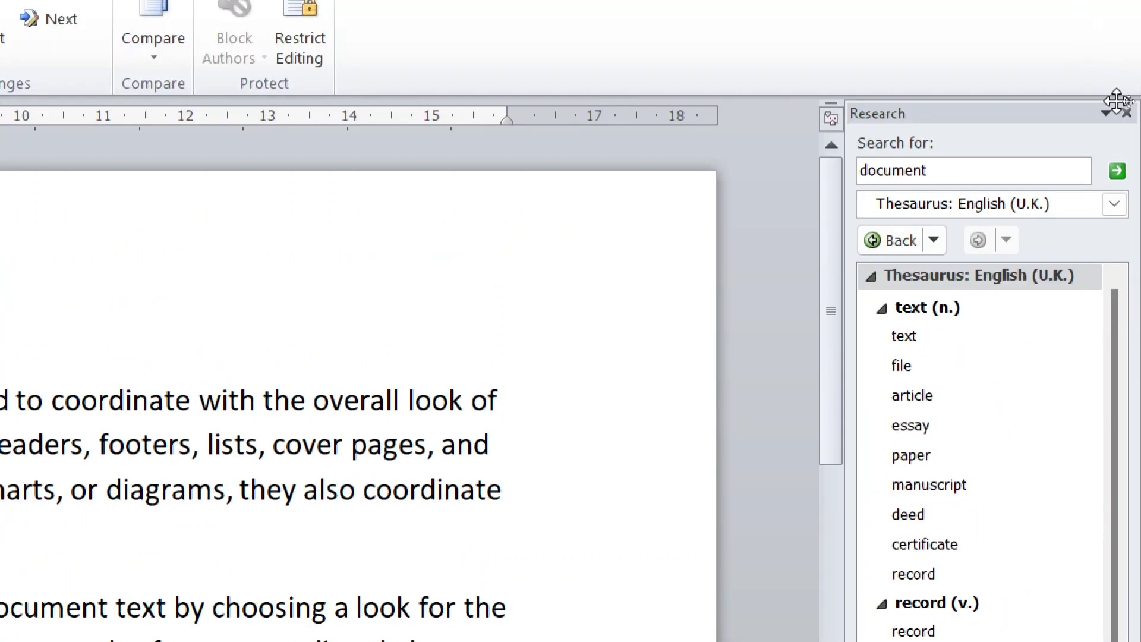
left_click(1125, 112)
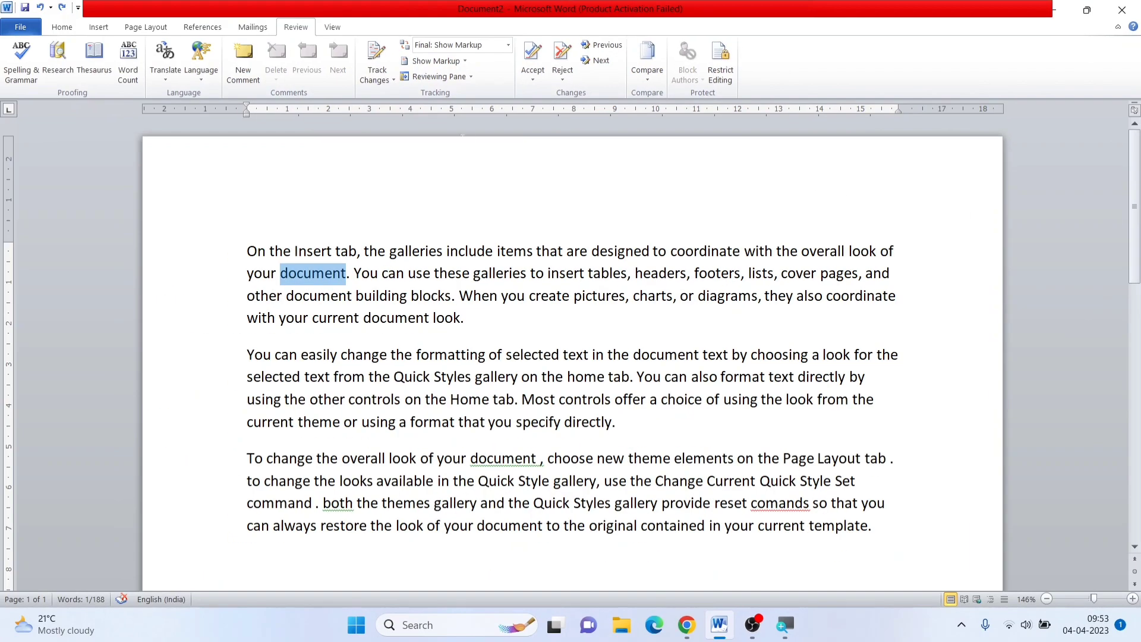
Look up the selected word "document" in the Thesaurus again and replace it with the synonym "text"
left_click(94, 57)
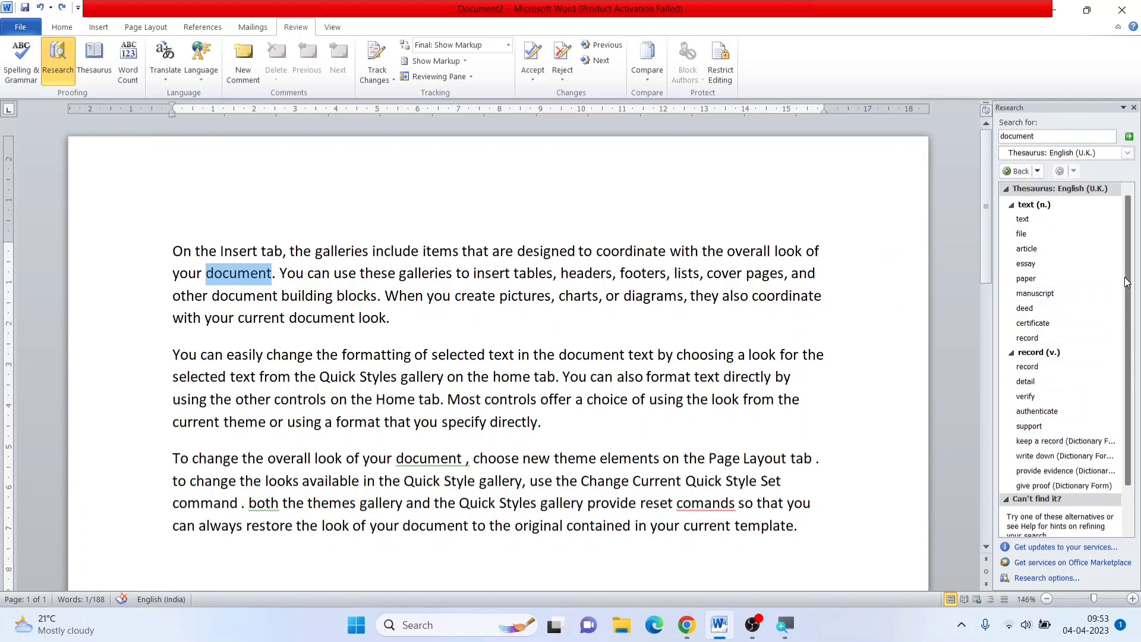
mouse_move(1127, 274)
left_mouse_down()
mouse_move(1133, 335)
mouse_move(1133, 268)
left_mouse_up()
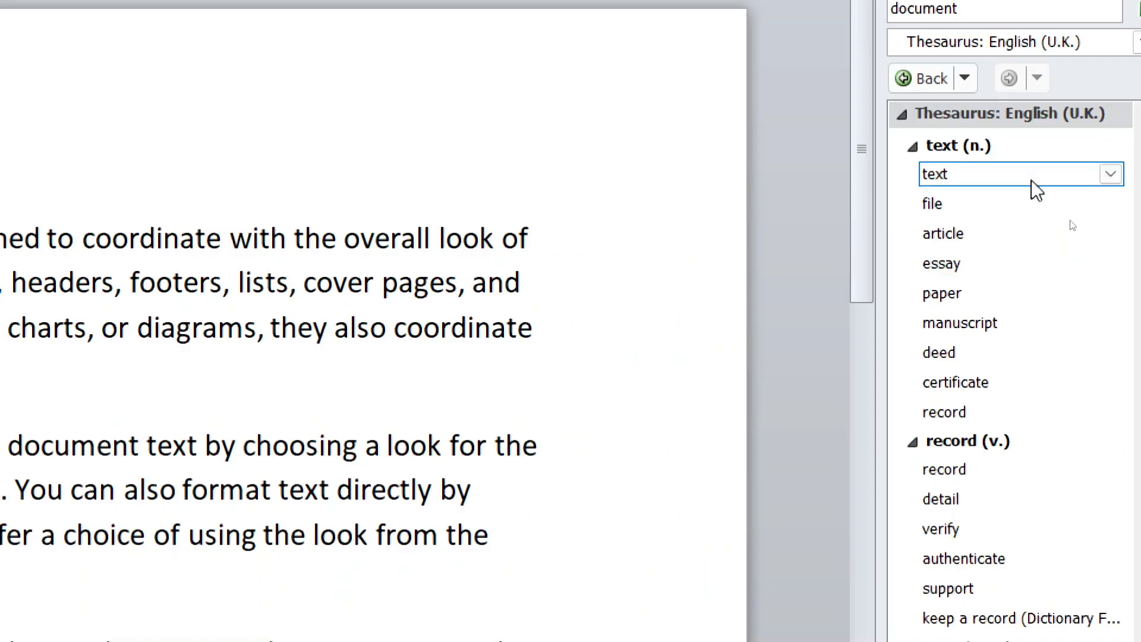
left_click(1108, 175)
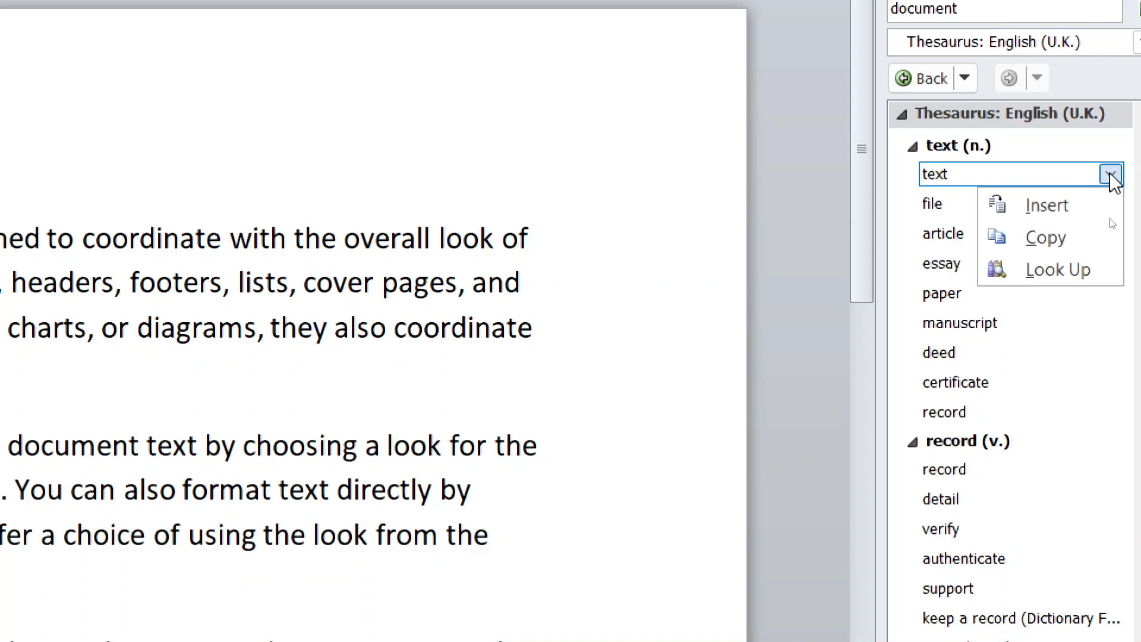
left_click(1040, 211)
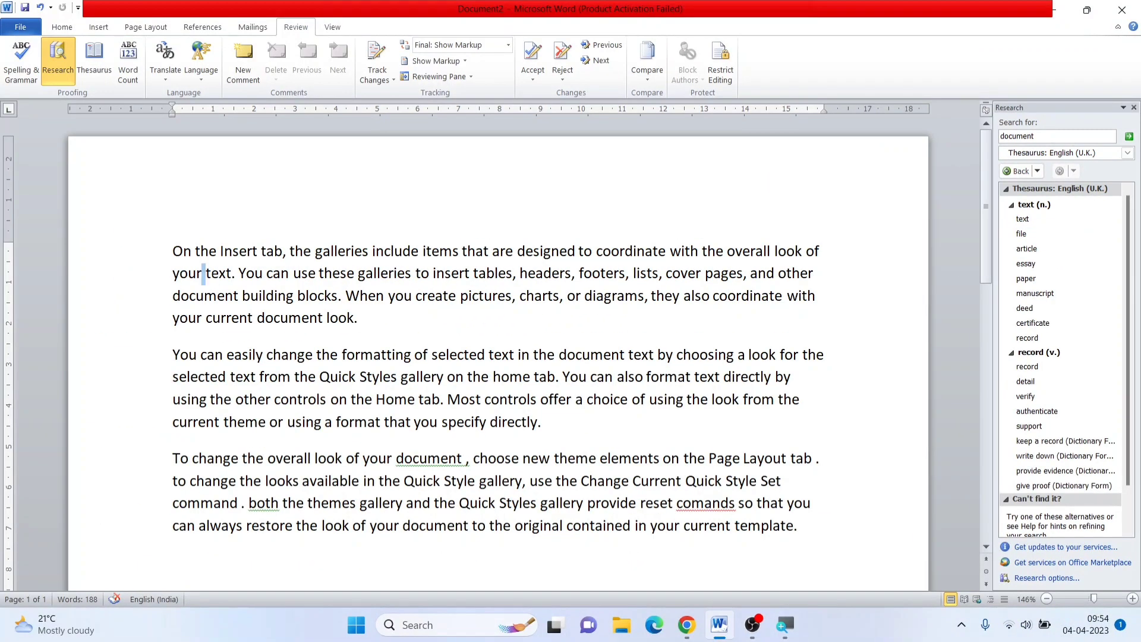
Undo the replacement of "document" with "text" in the first paragraph
left_click_drag(172, 273, 238, 273)
left_click(226, 272)
key("ctrl+z")
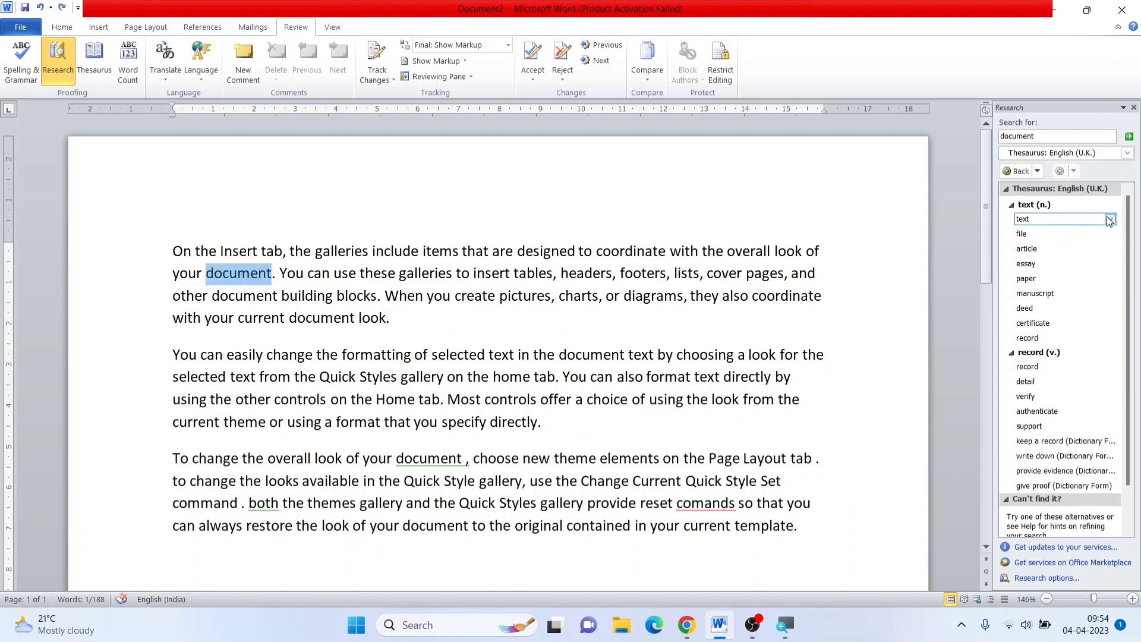
Copy the synonym "text" from the Thesaurus results and add it after "document" in the first paragraph's first sentence
left_click(288, 267)
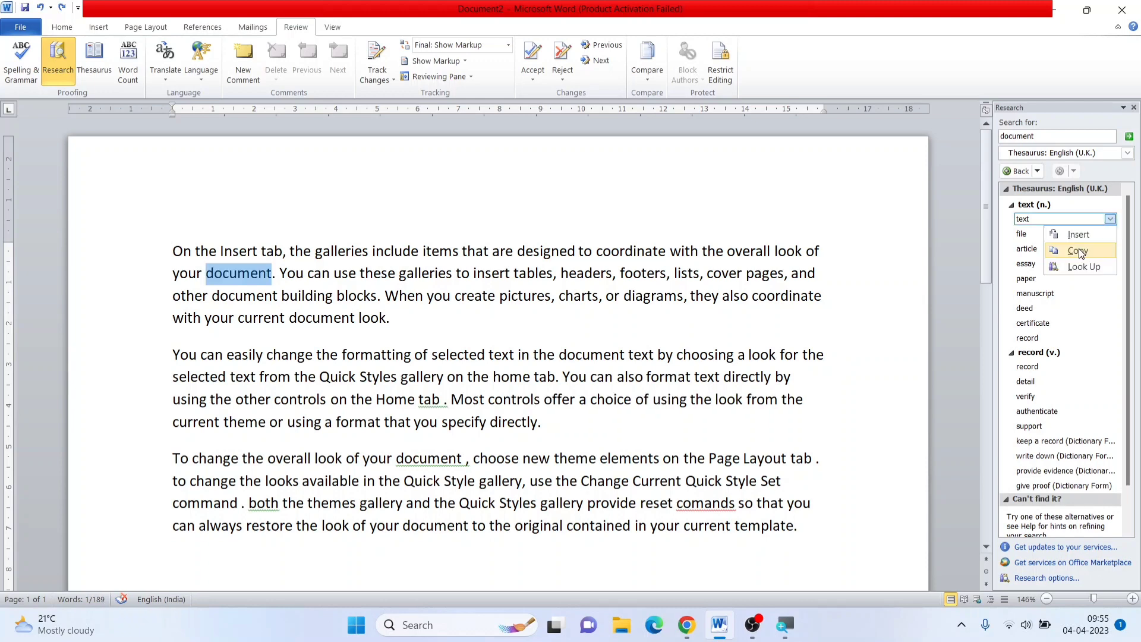
left_click(1079, 248)
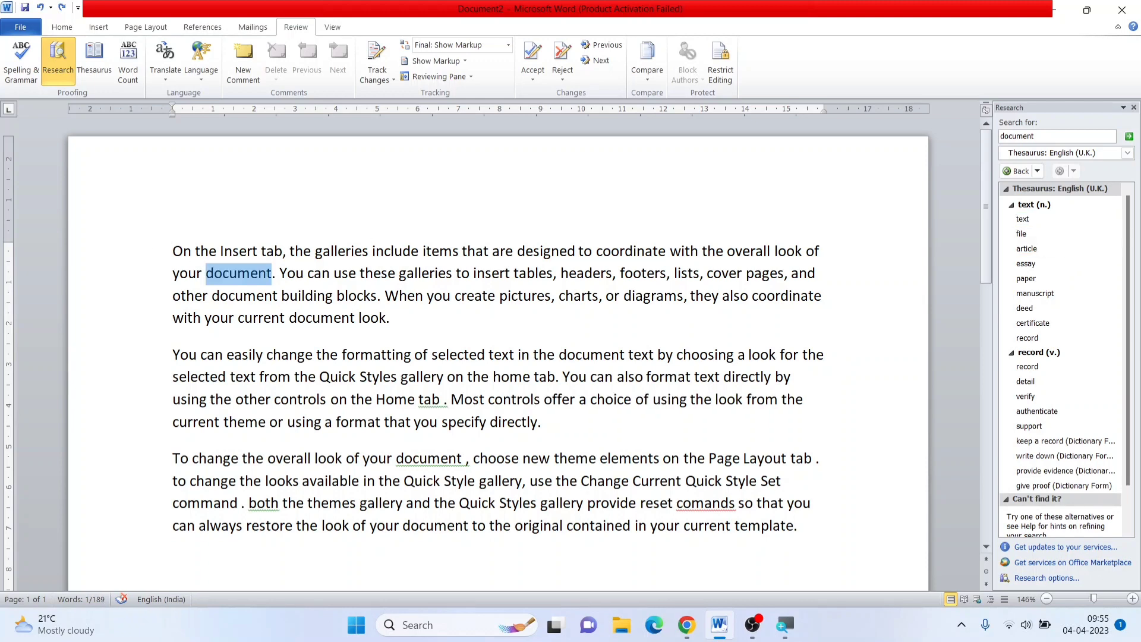
left_click(287, 274)
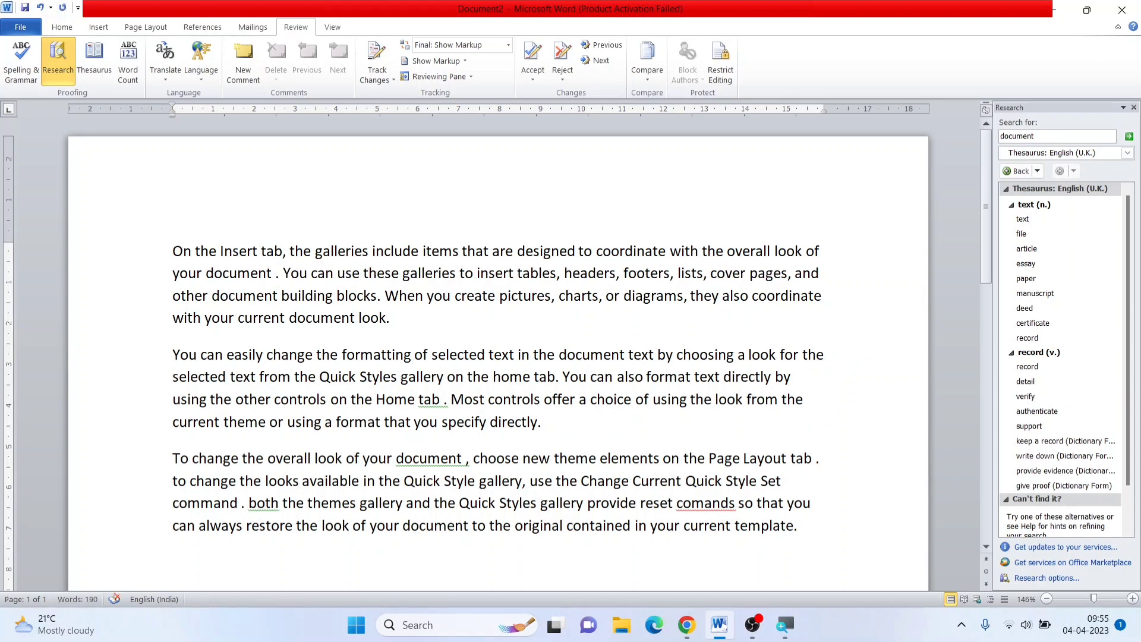
type("text")
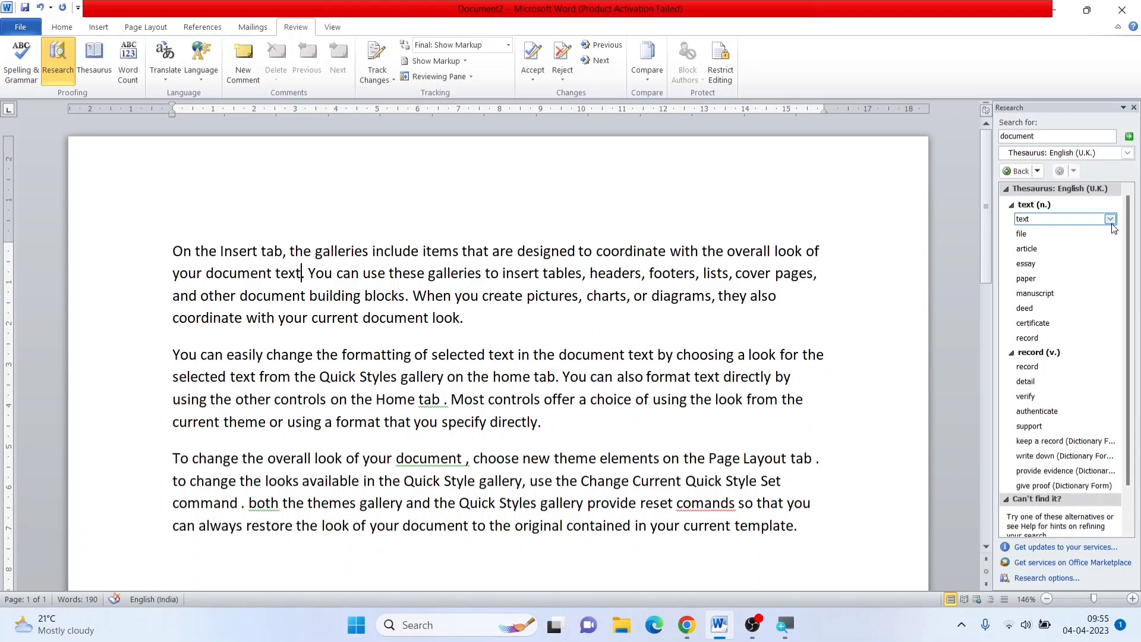
View the available actions for the synonym "text" and close the Research pane
left_click(1110, 219)
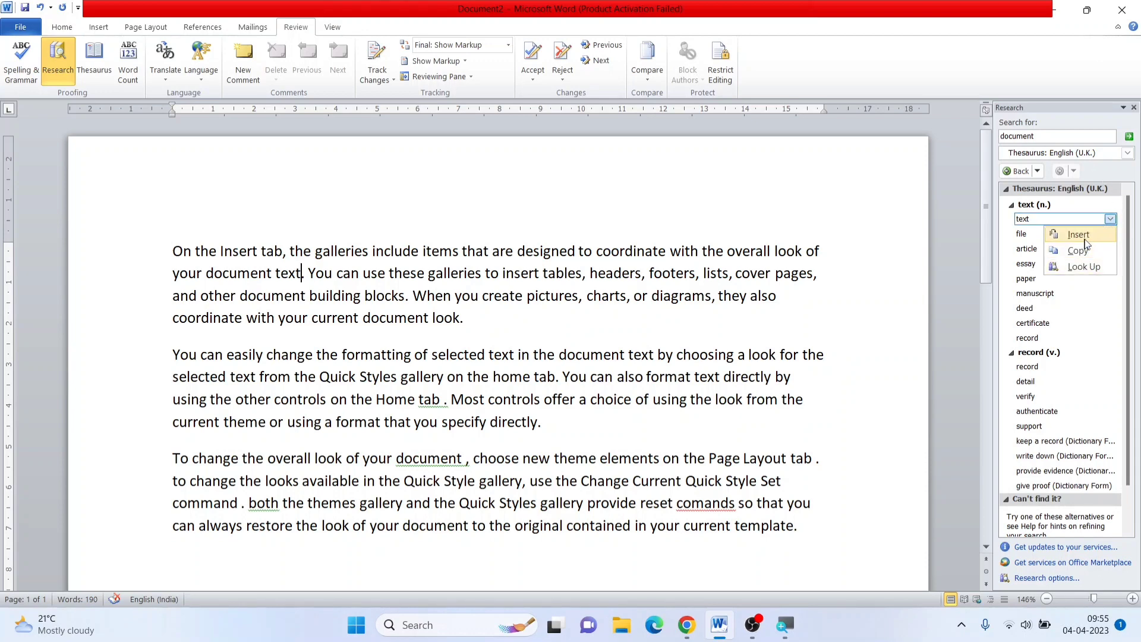
left_click(395, 252)
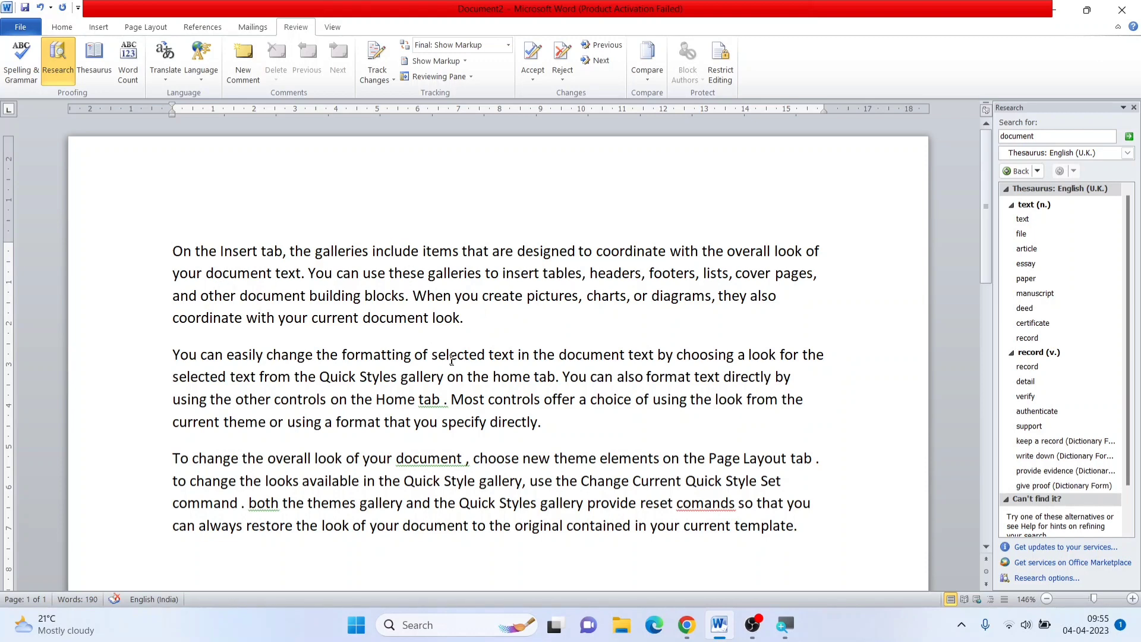
left_click_drag(431, 317, 459, 318)
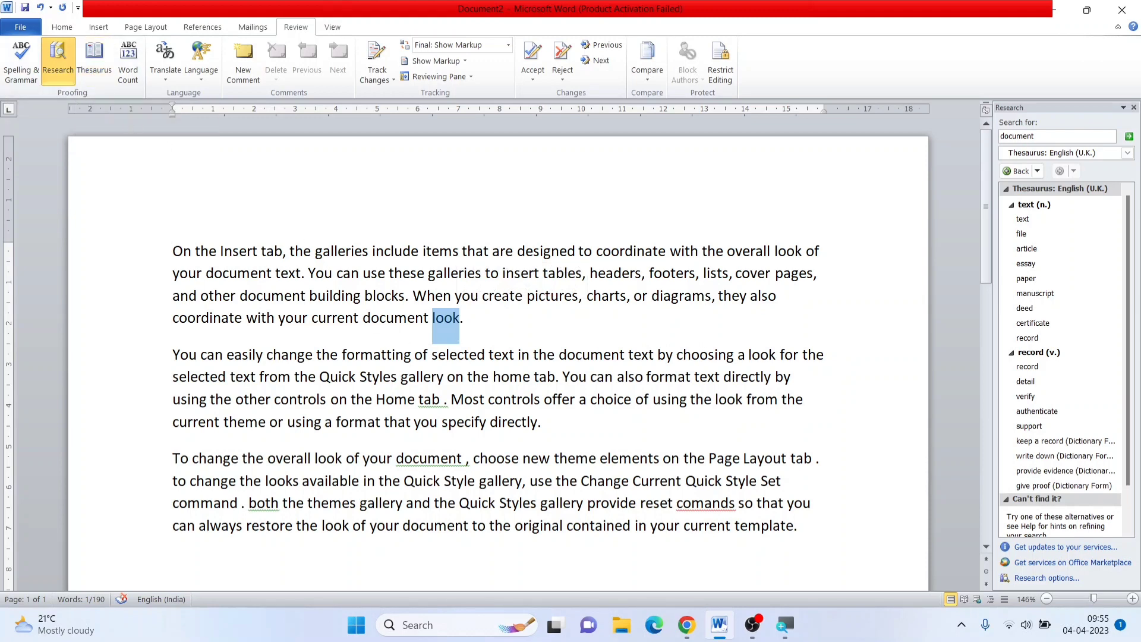
key("End")
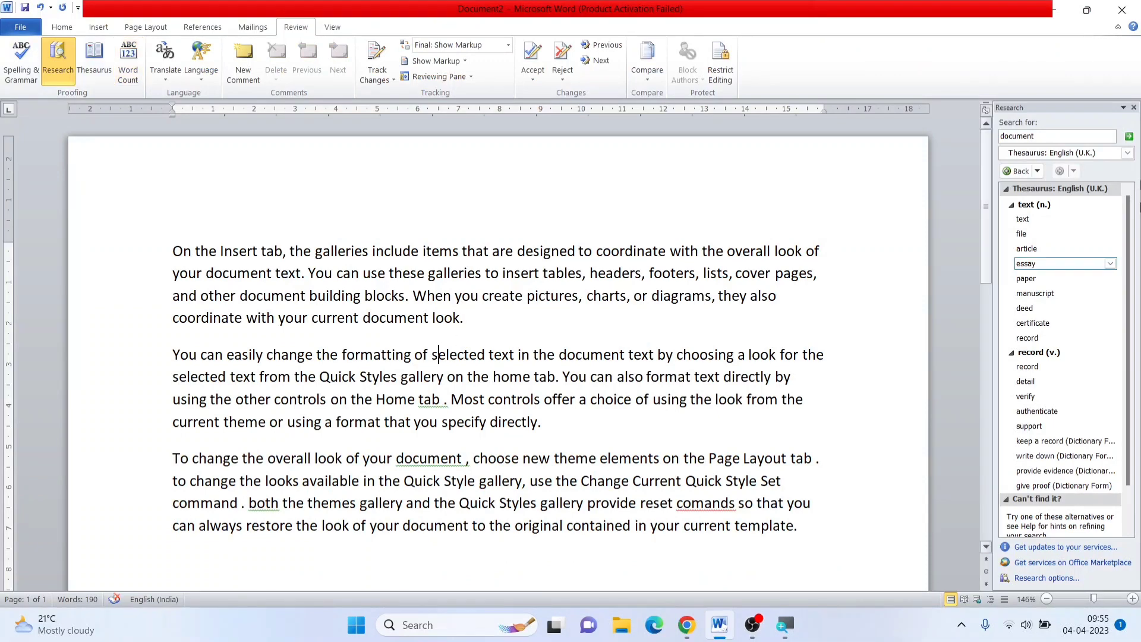
left_click(1134, 107)
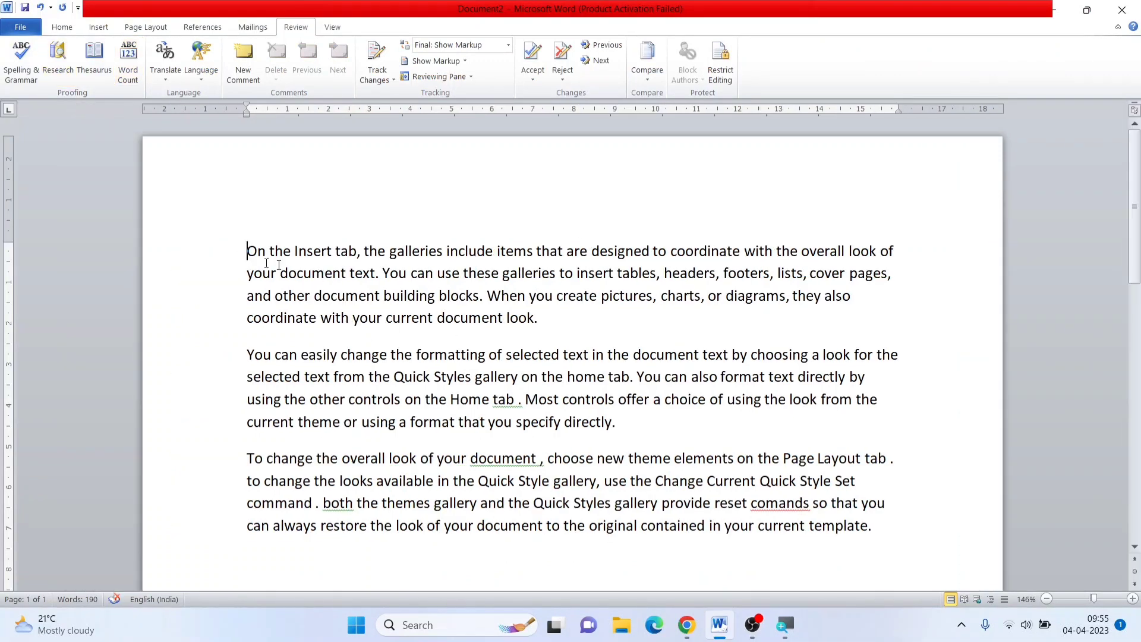
Check the Word Count statistics for the first paragraph, close them and clear the selection
left_click_drag(266, 263, 543, 330)
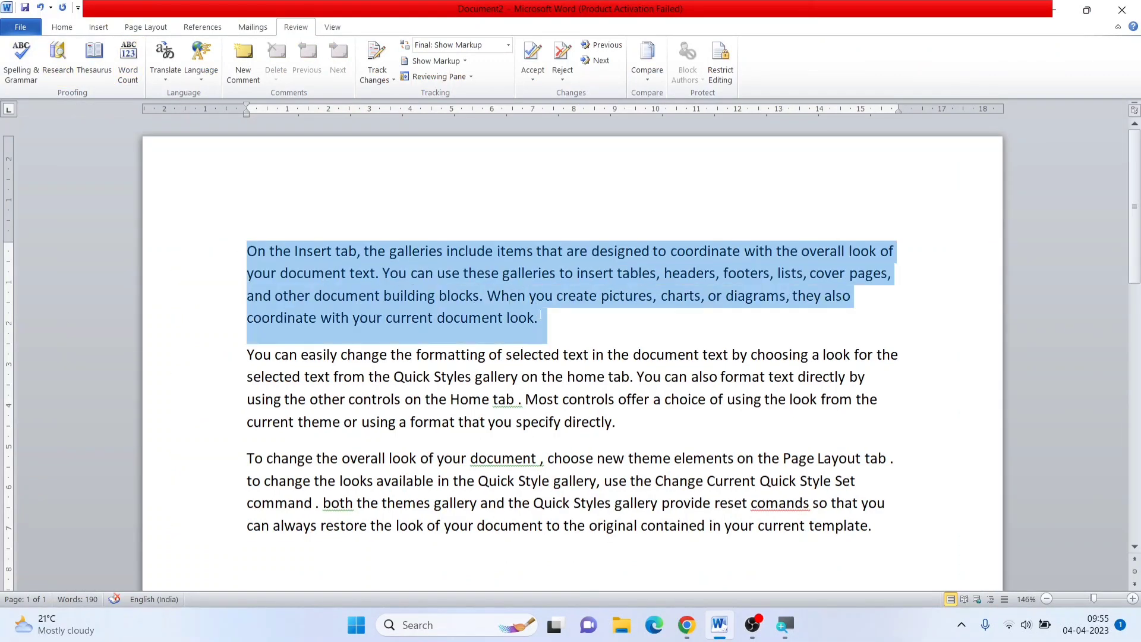
left_click(127, 62)
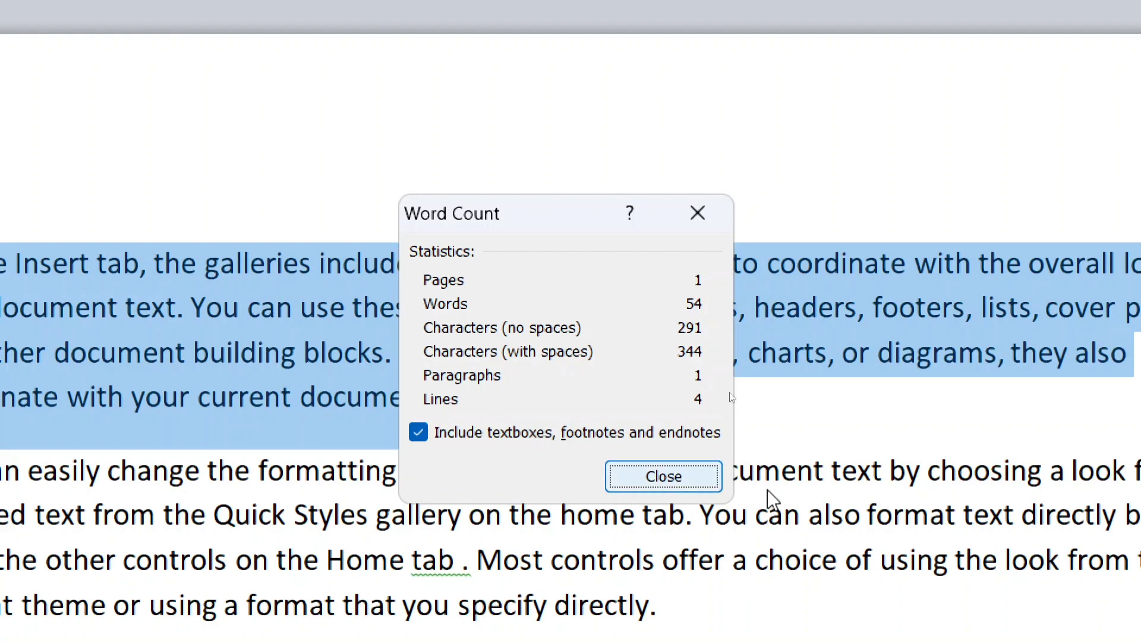
left_click(687, 480)
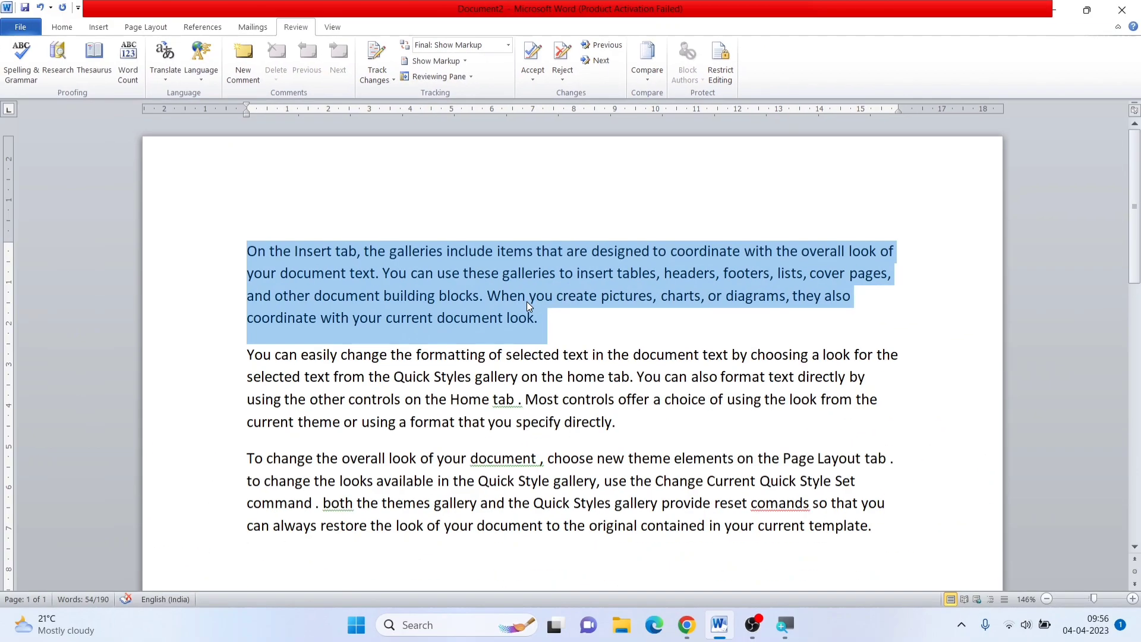
left_click(407, 295)
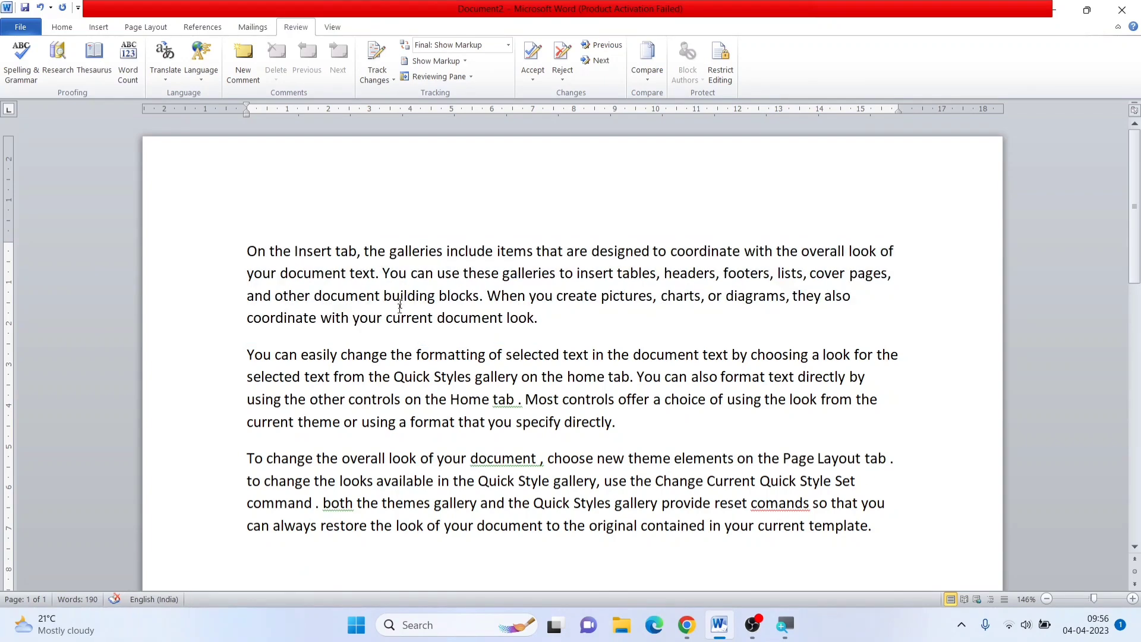
Check the Word Count statistics for the entire document, close them and clear the selection
key("ctrl+a")
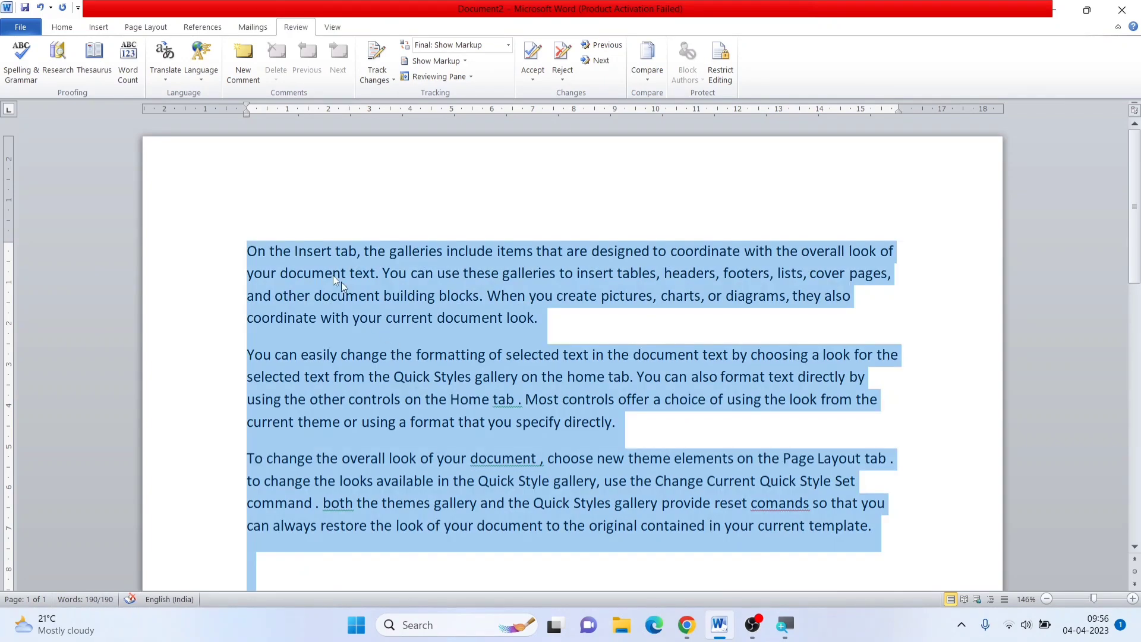
left_click(128, 70)
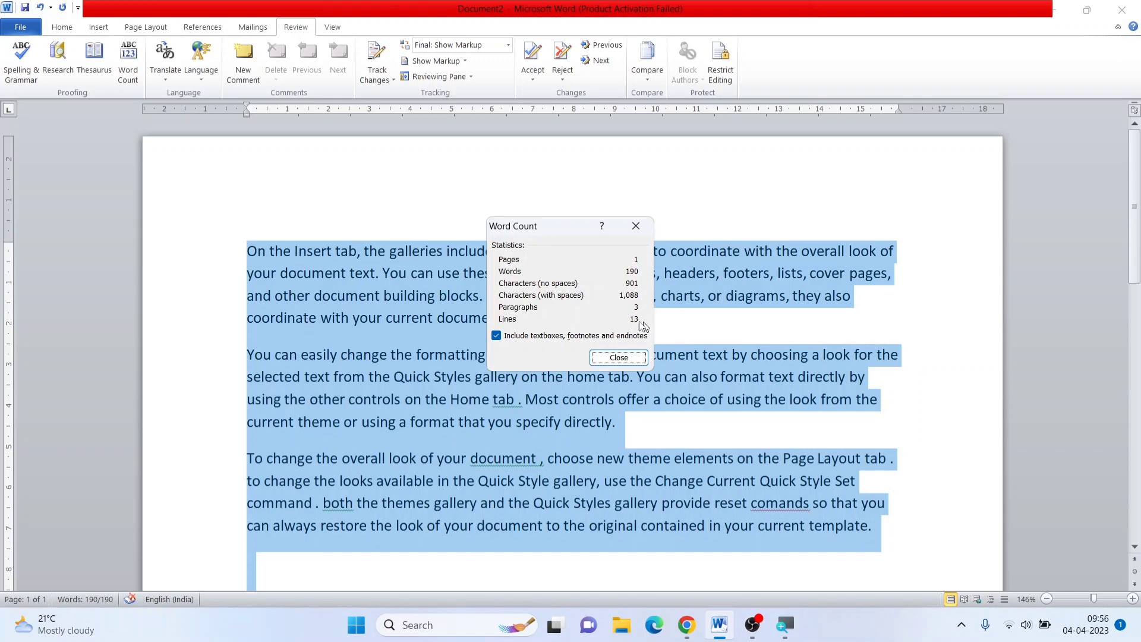
left_click(618, 357)
left_click(605, 354)
left_click(539, 318)
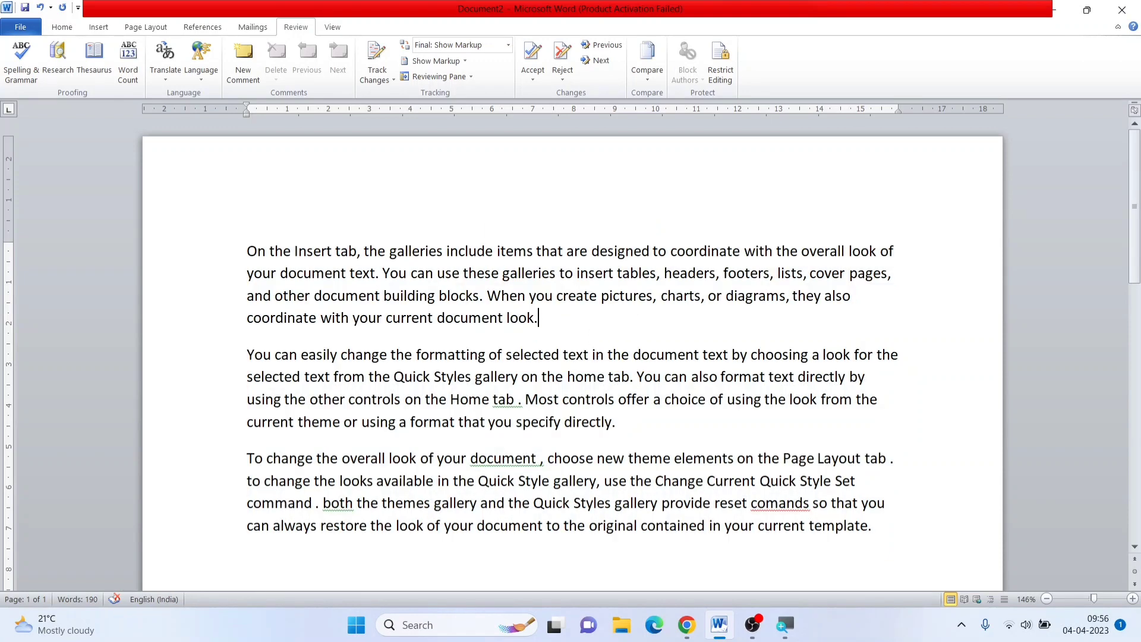
View the available translation options for the document's text and dismiss them
left_click_drag(199, 255, 264, 518)
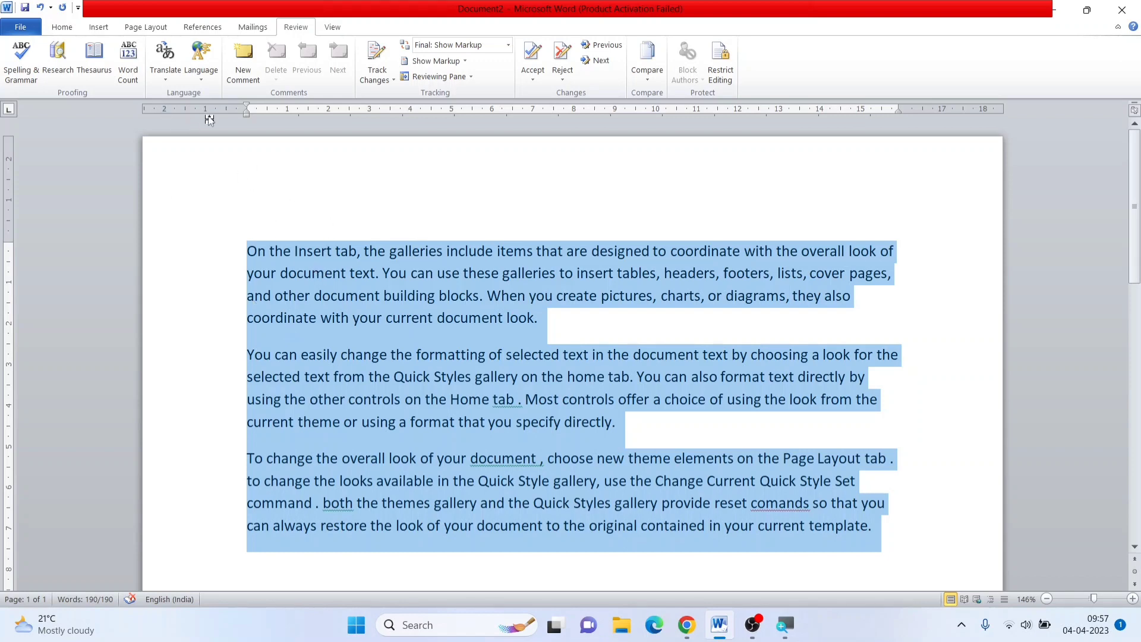
left_click(283, 184)
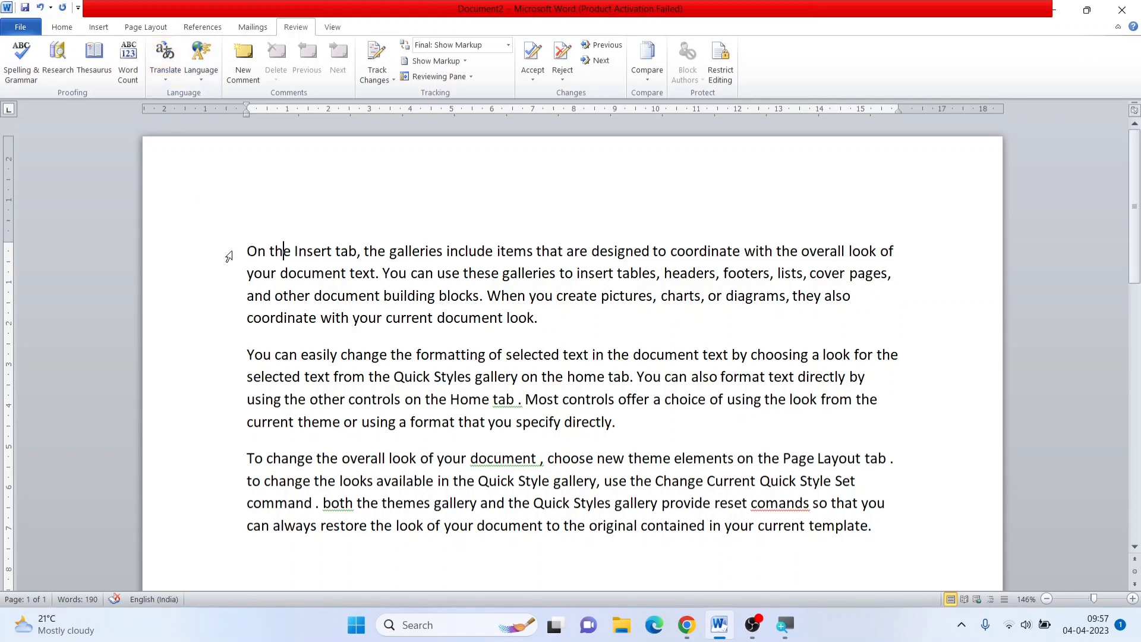
left_click(172, 77)
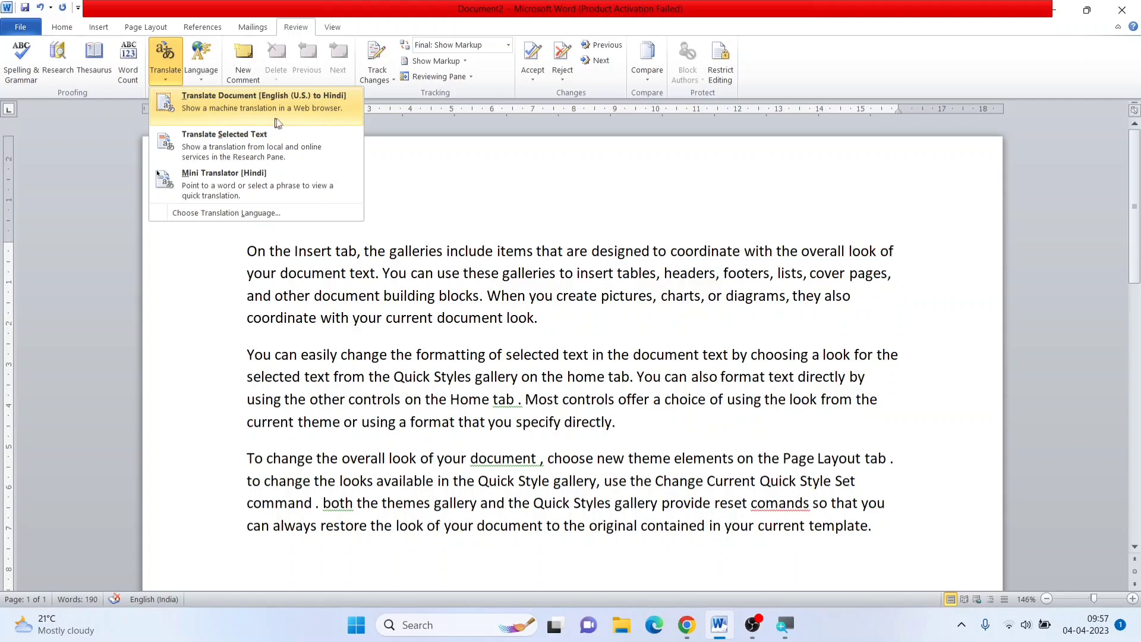
key("super+plus")
key("Escape")
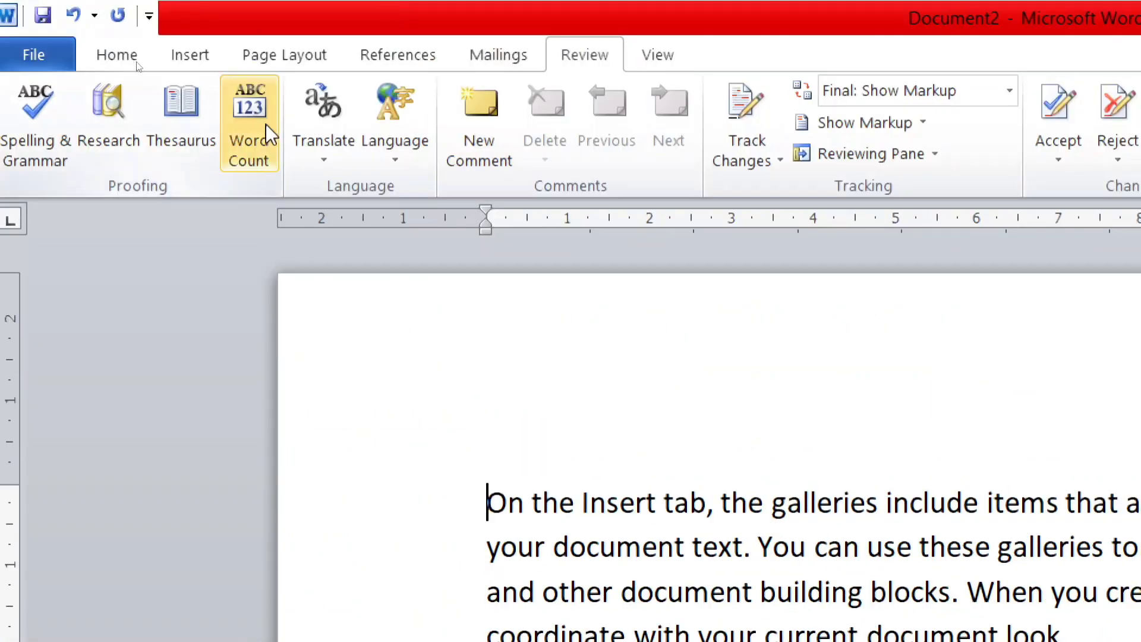
Translate the first paragraph from English (U.S.) to Hindi with Translate Selected Text
key("super+Escape")
left_click(166, 81)
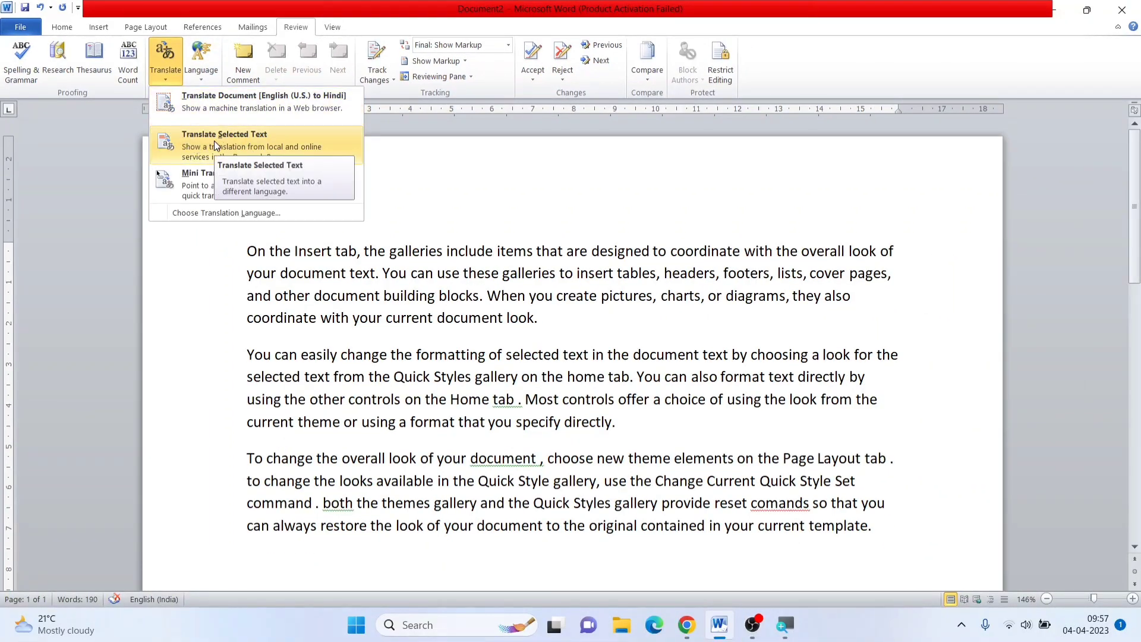
left_click(262, 144)
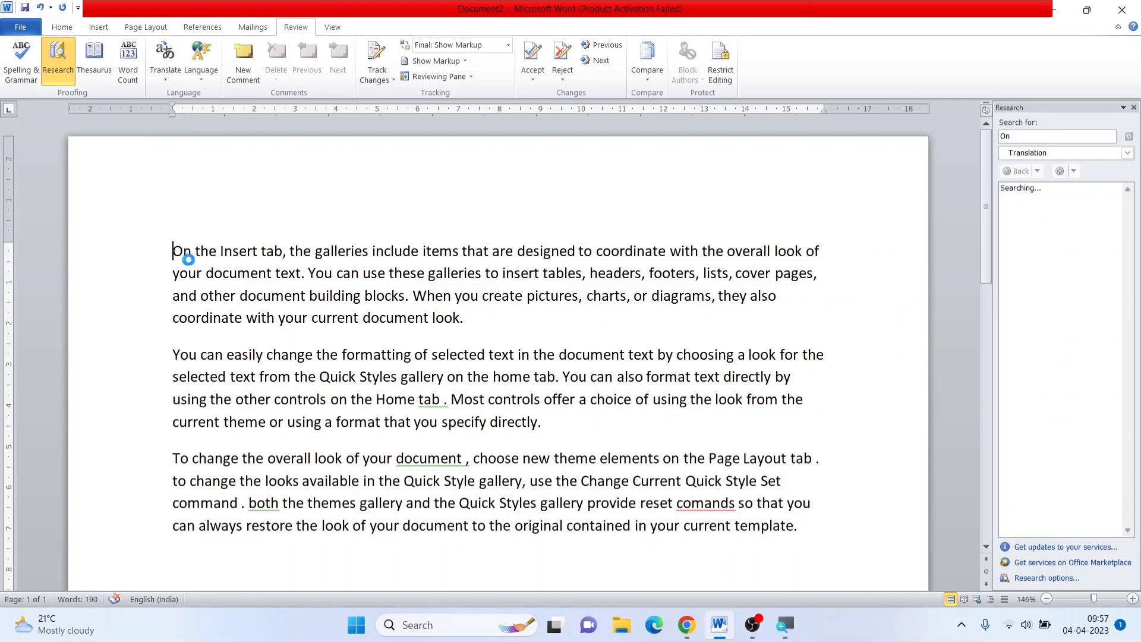
left_click_drag(173, 251, 478, 323)
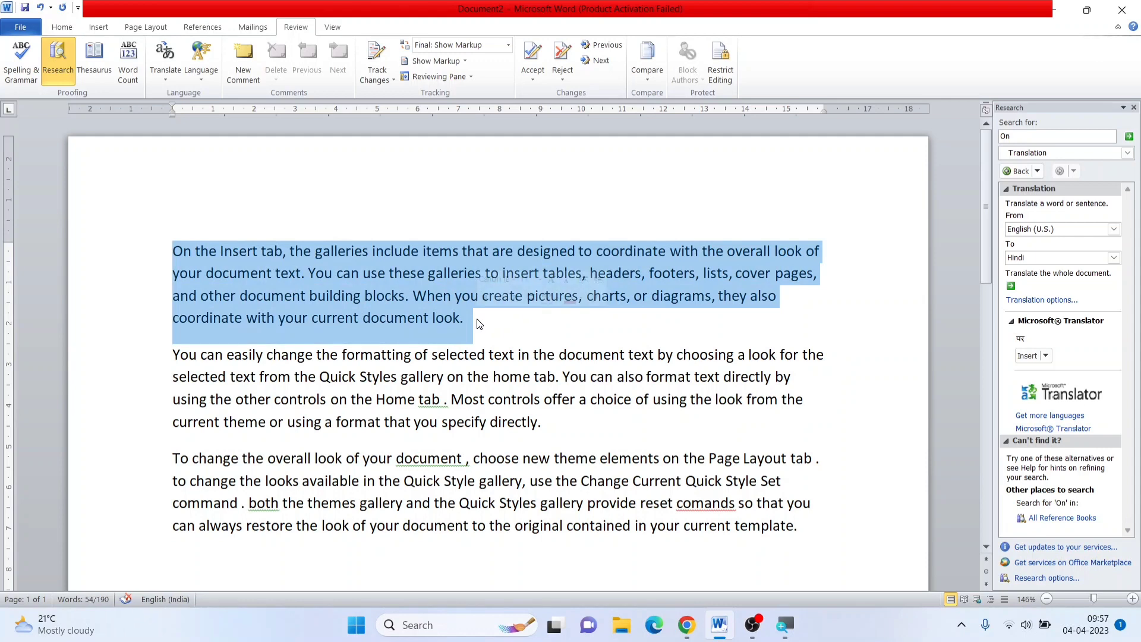
left_click(164, 76)
left_click(197, 141)
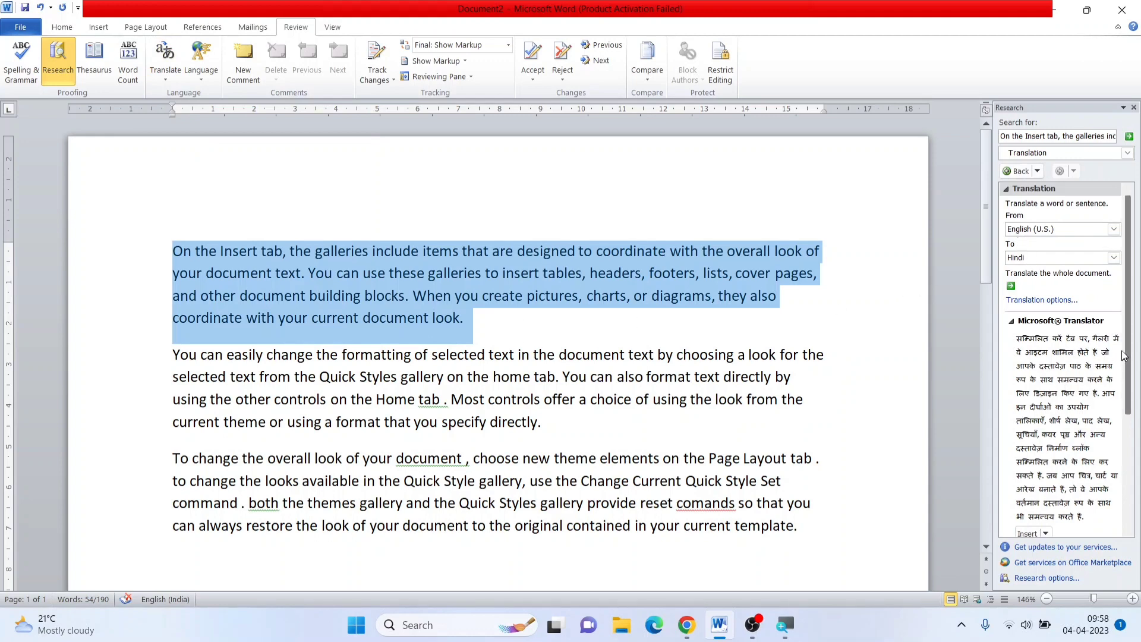
Insert the Hindi translation in place of the first paragraph, view the other insertion options, and undo the replacement
left_click_drag(1127, 337, 1136, 426)
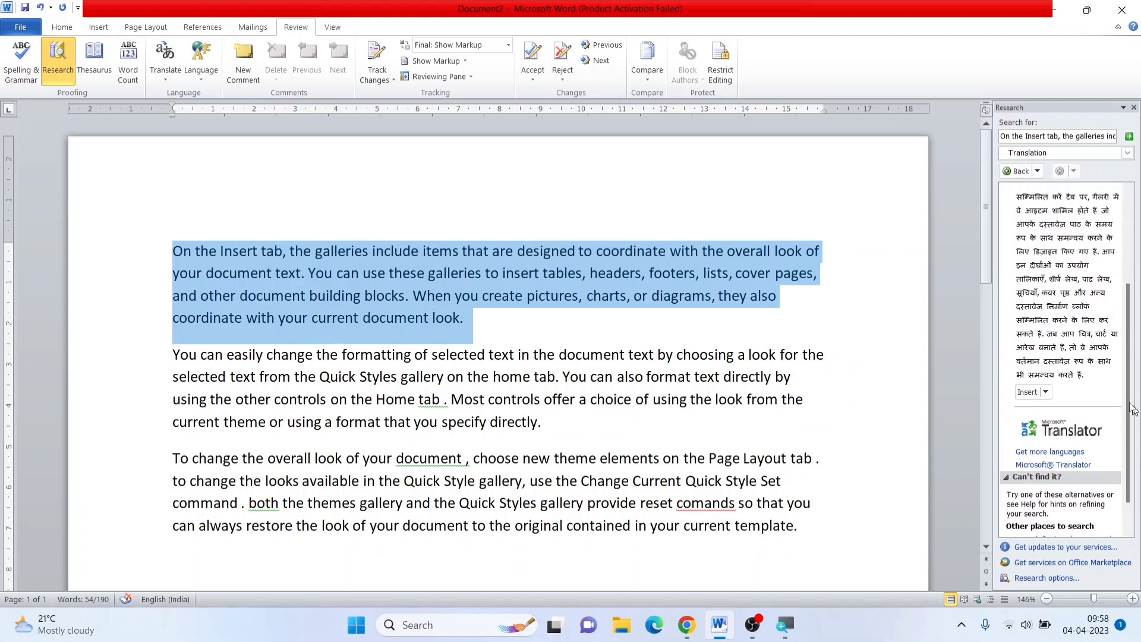
left_click(1027, 392)
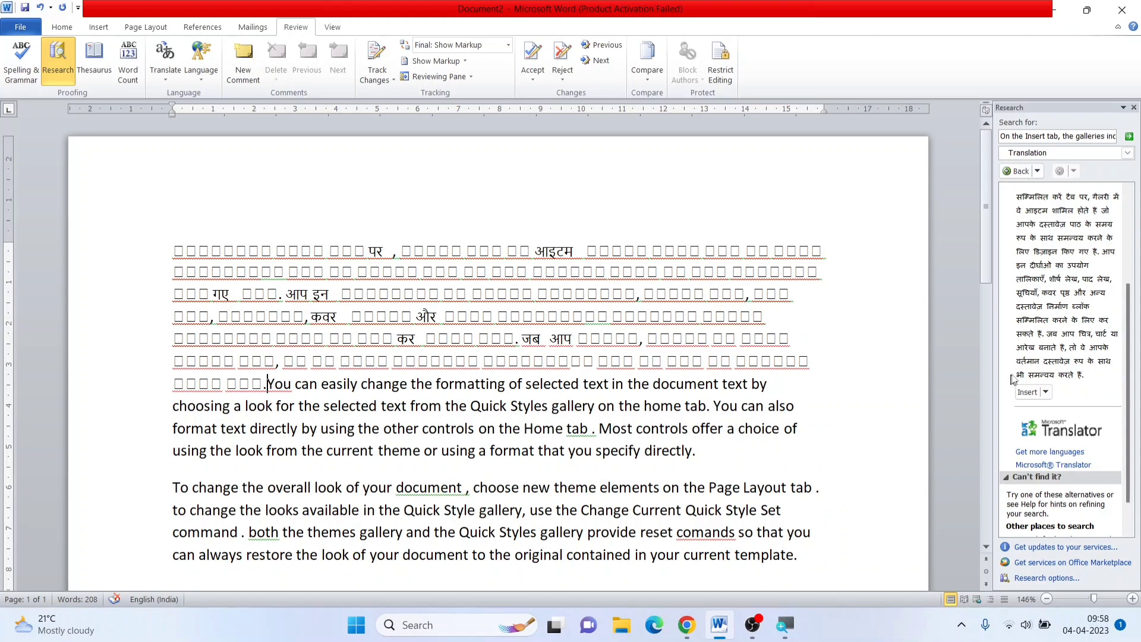
left_click(1045, 392)
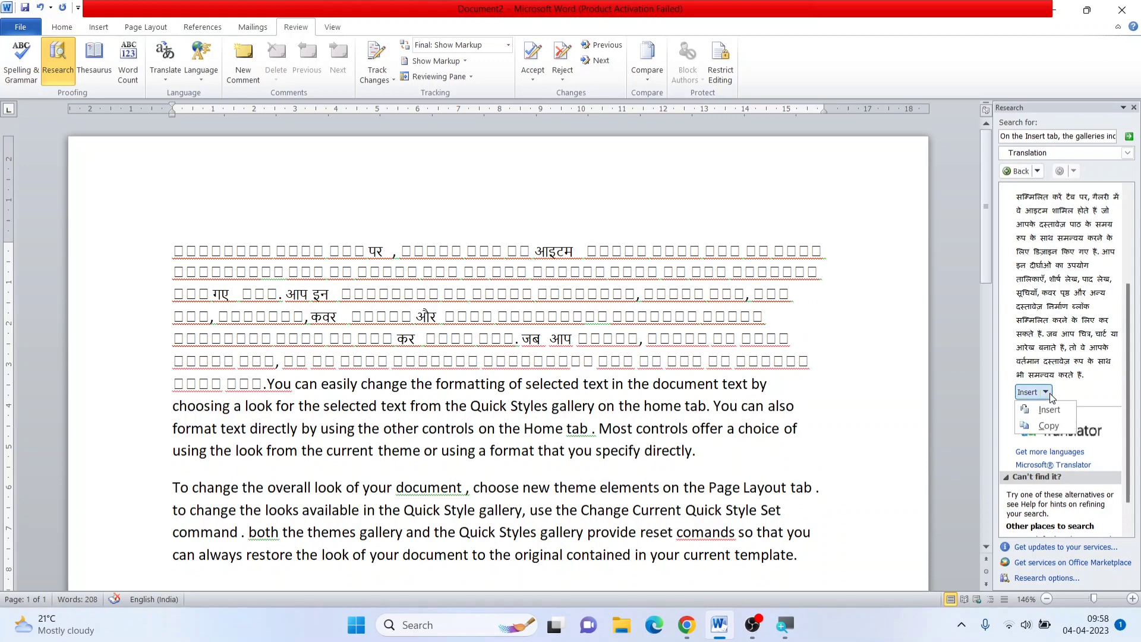
left_click(535, 304)
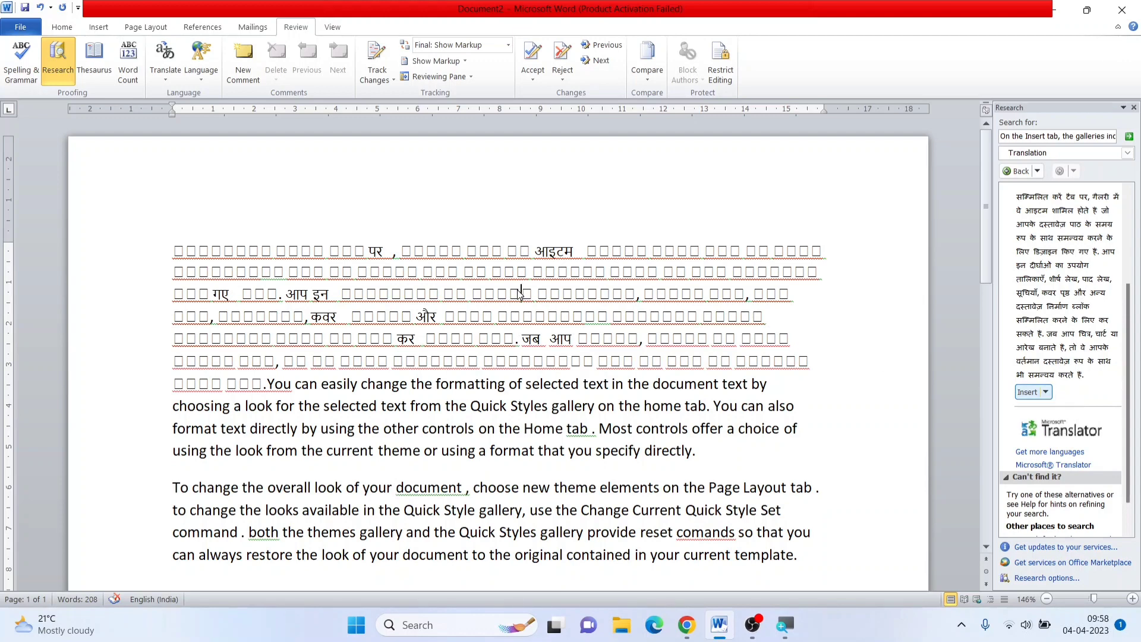
key("ctrl+z")
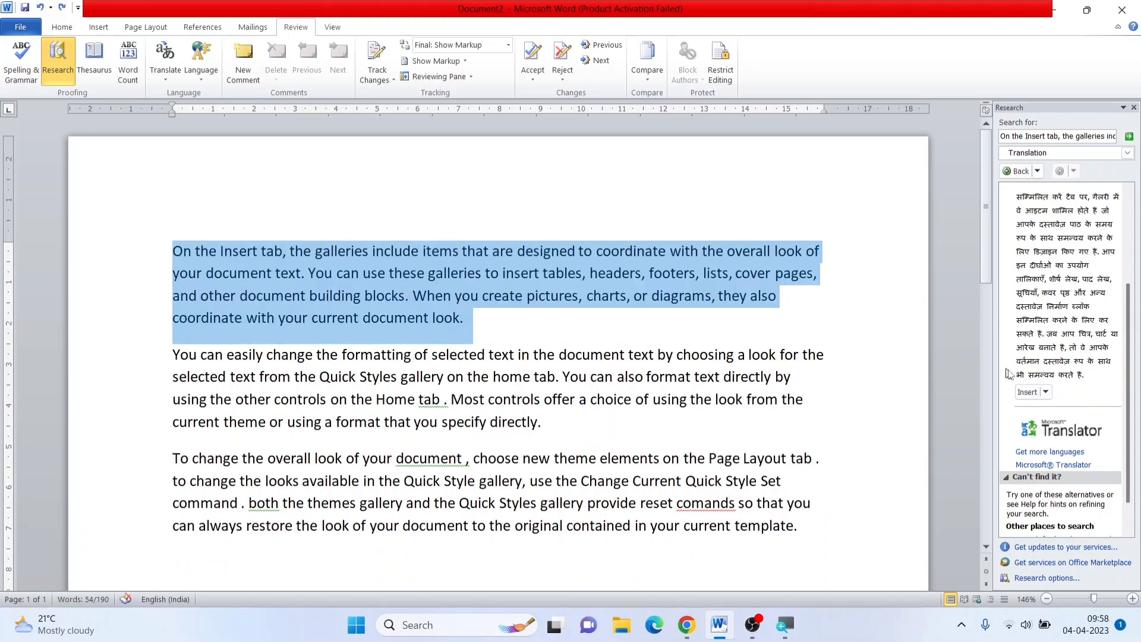
Copy the Hindi translation from the Research pane and paste it into a new paragraph below the first paragraph
left_click(1045, 392)
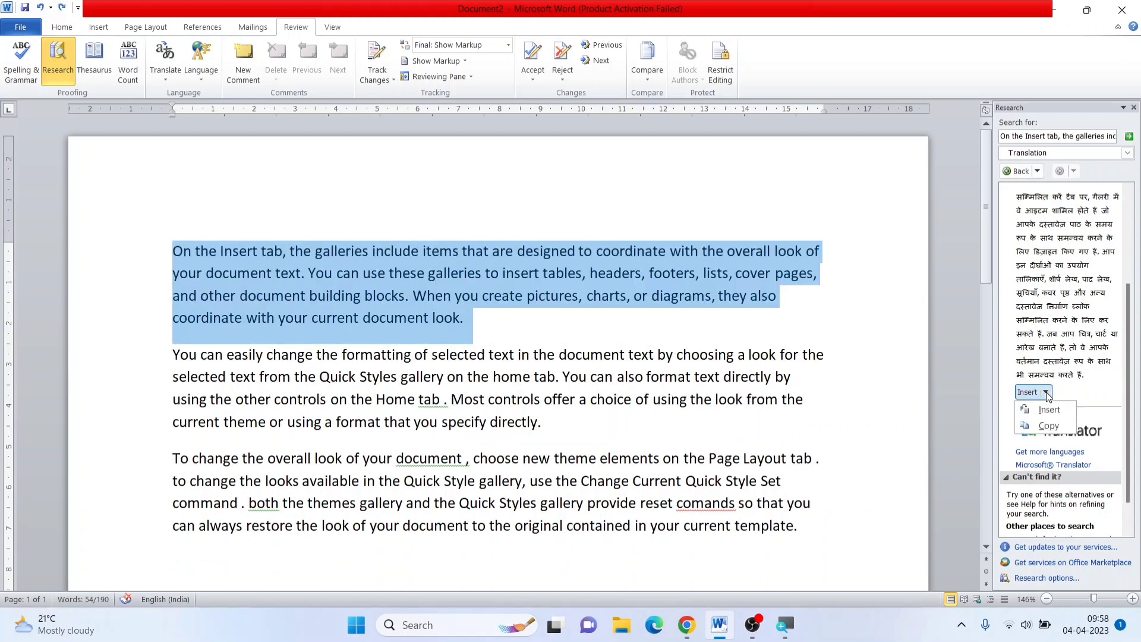
left_click(1049, 425)
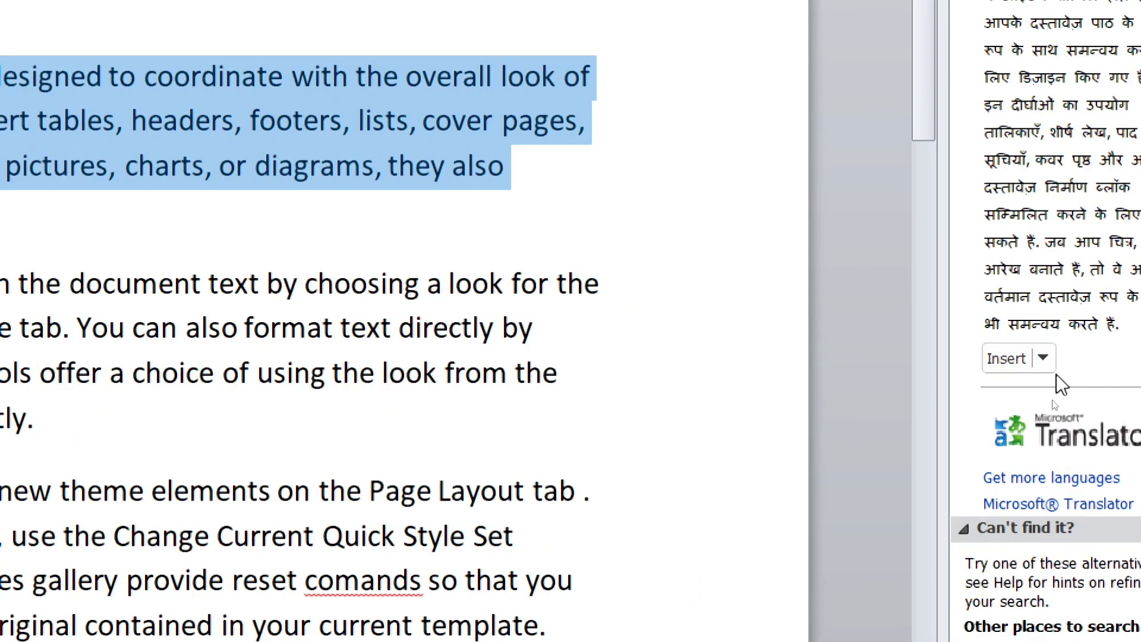
left_click(1044, 358)
left_click(1032, 430)
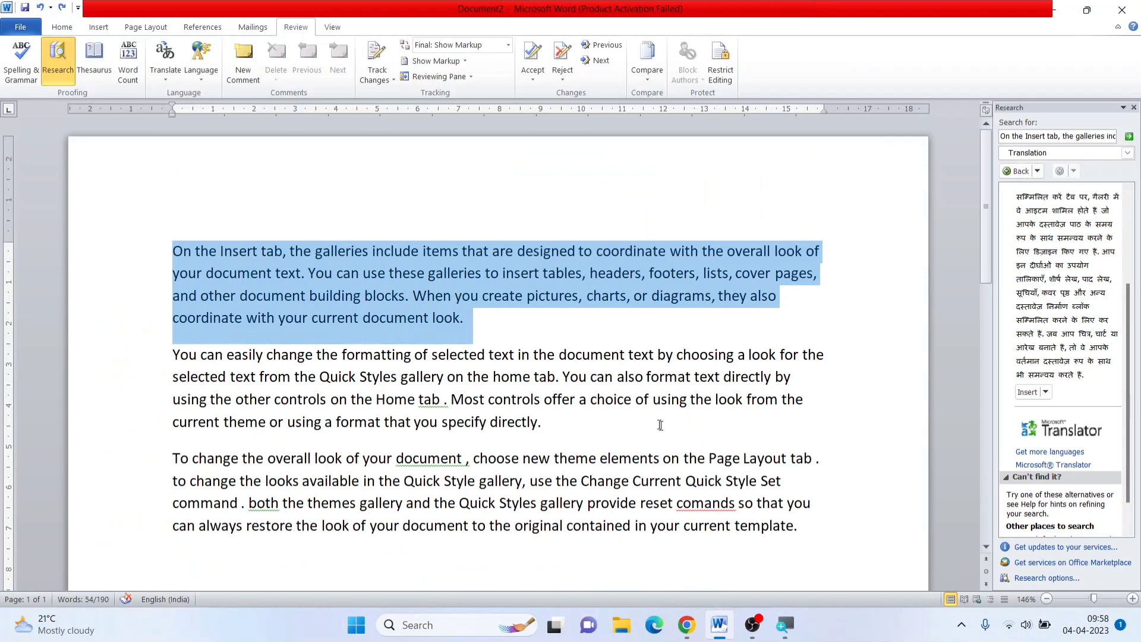
left_click(559, 352)
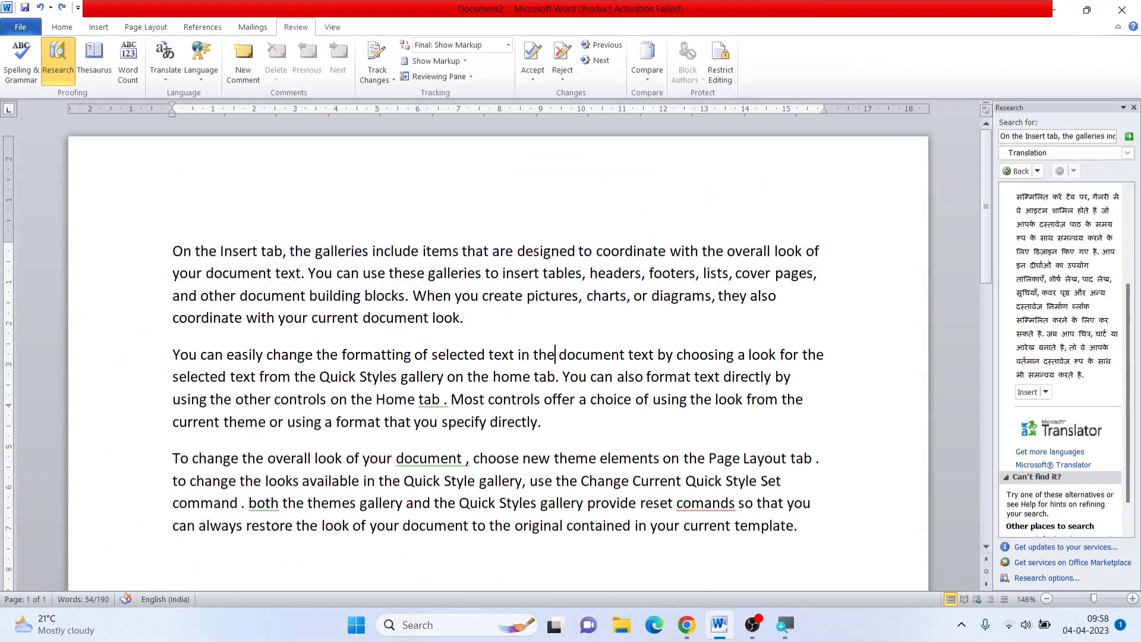
left_click(524, 317)
key("Return")
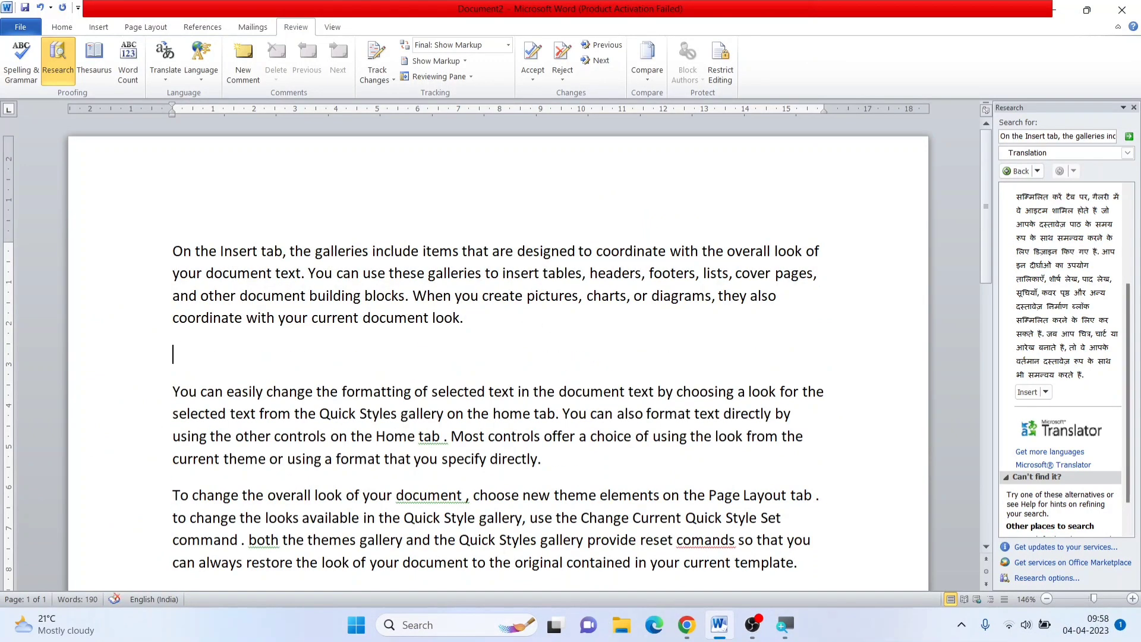
key("ctrl+v")
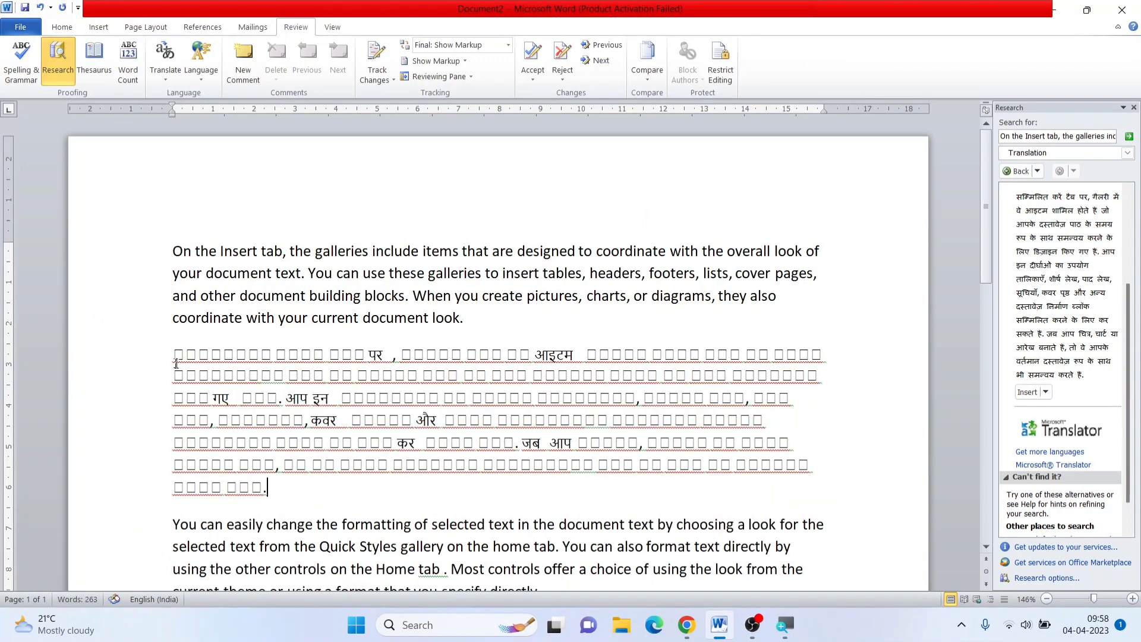
Delete the pasted Hindi paragraph between the first and second English paragraphs
left_click_drag(176, 360, 274, 502)
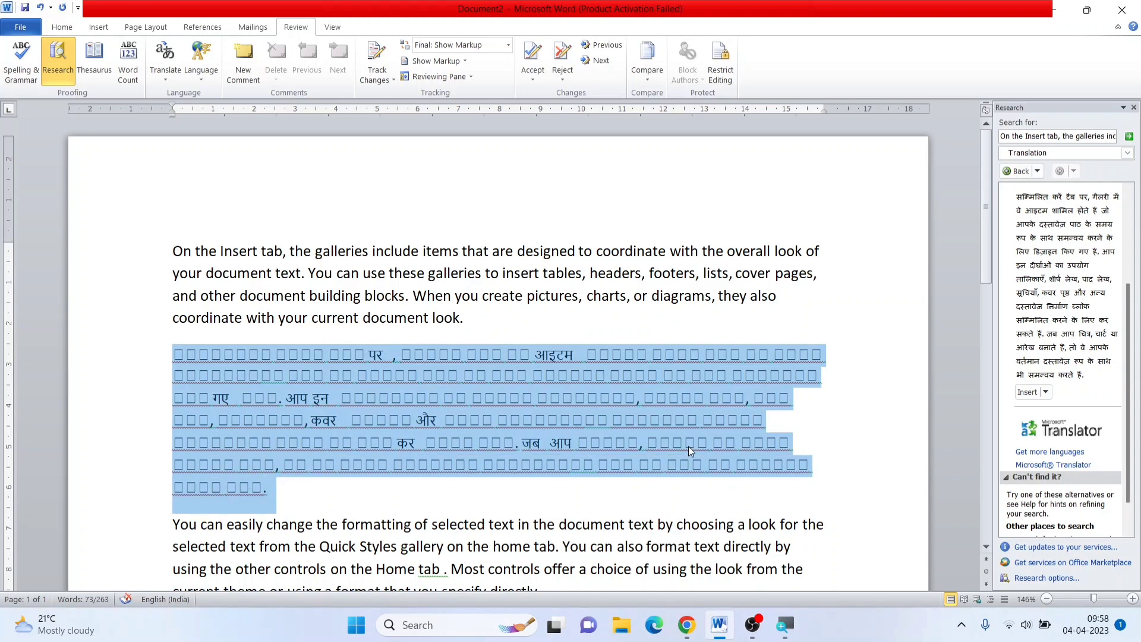
left_click(706, 443)
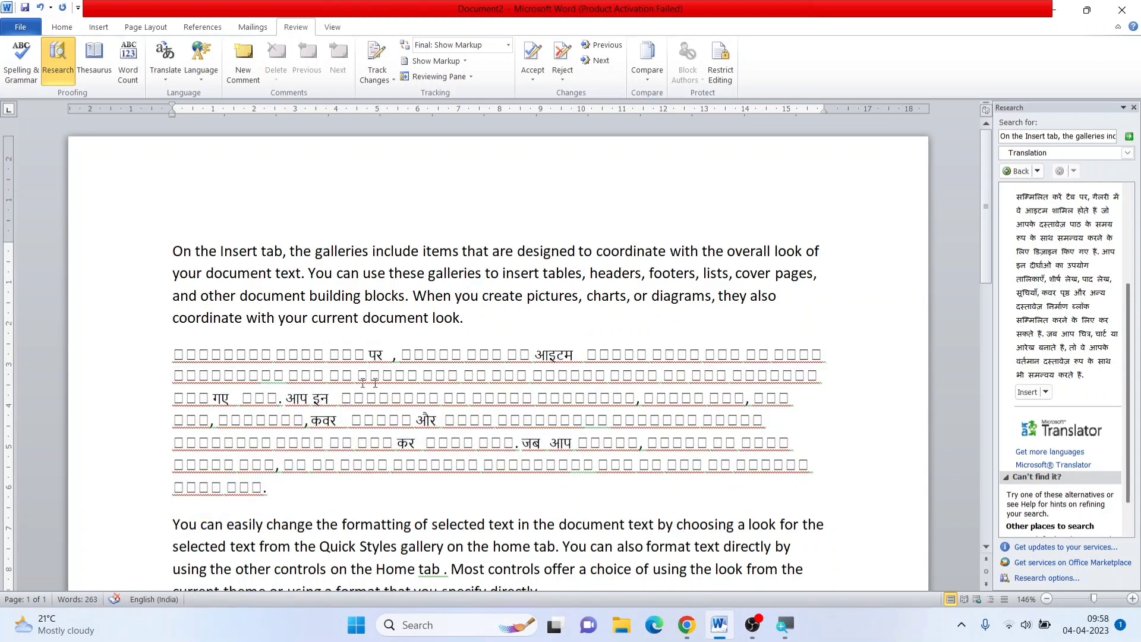
left_click_drag(169, 365, 245, 490)
left_click(335, 419)
left_click_drag(172, 358, 267, 488)
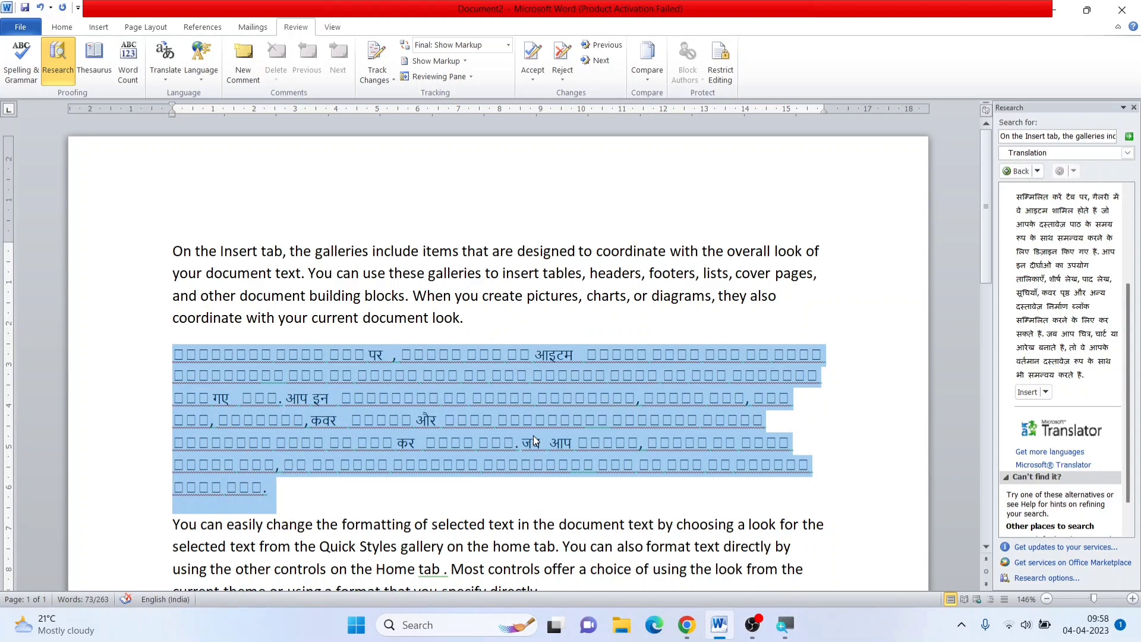
key("Delete")
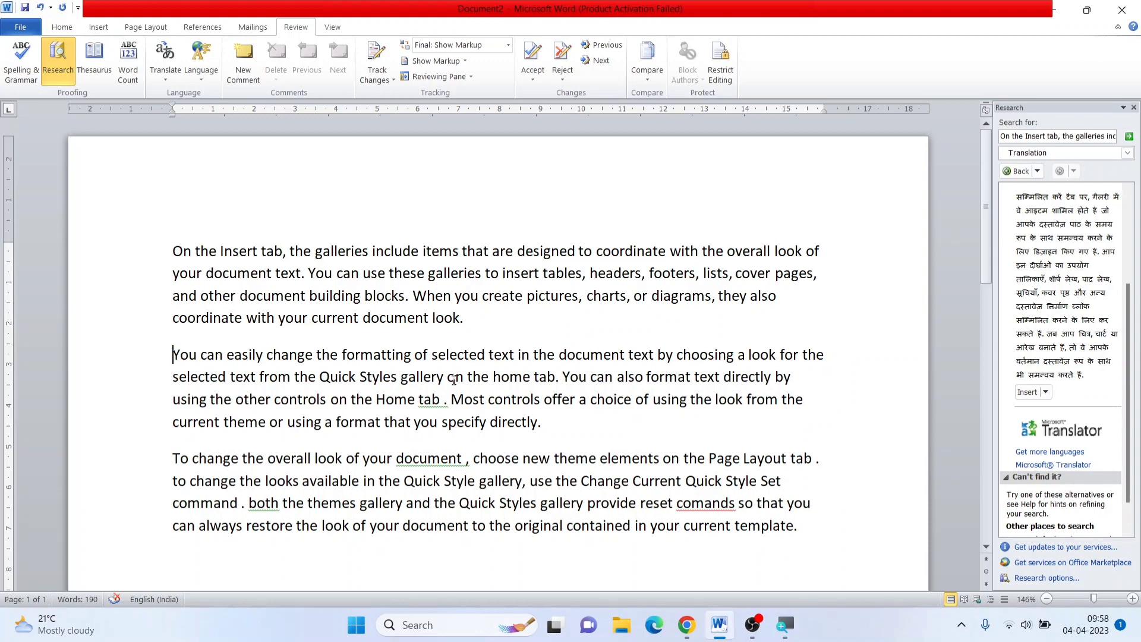
Close the Research pane and turn on the Mini Translator for Hindi
left_click(1134, 108)
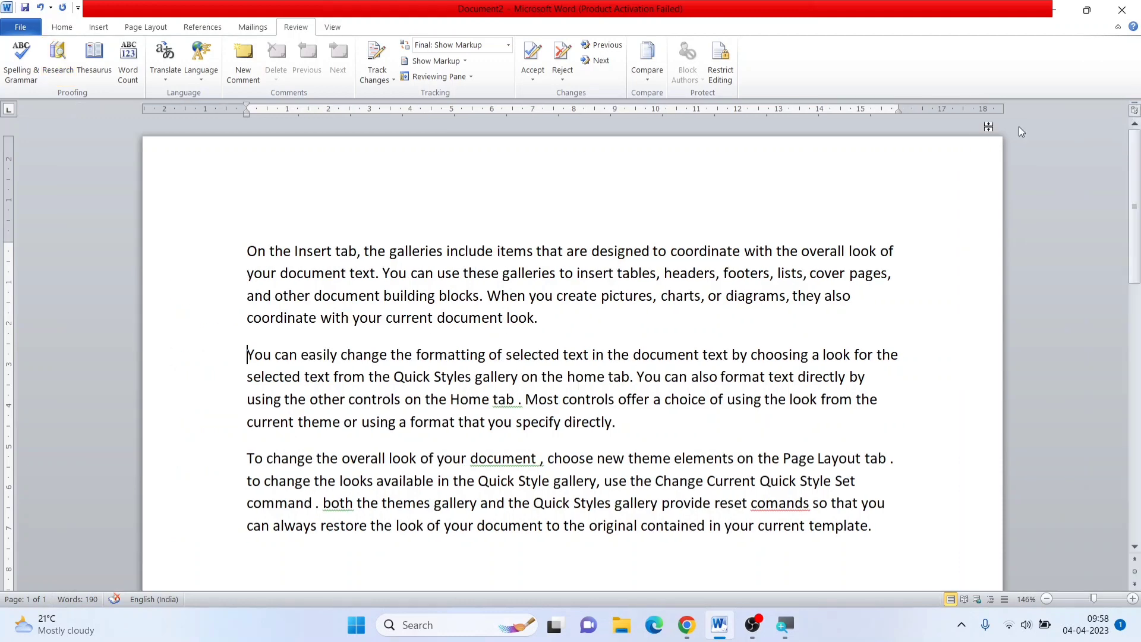
left_click(166, 80)
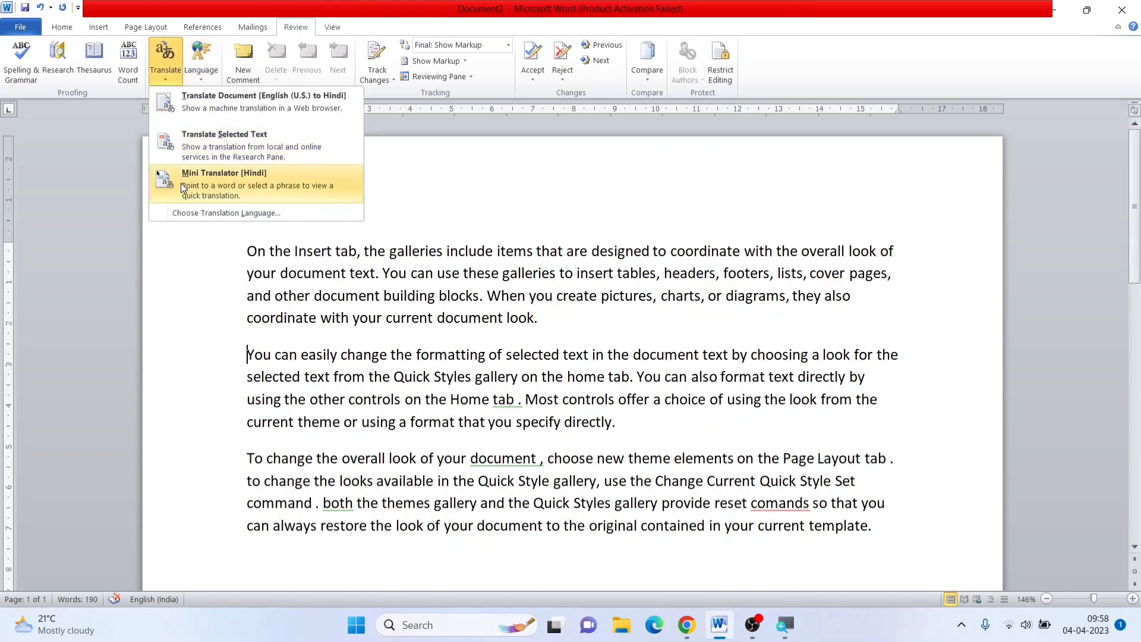
left_click(180, 183)
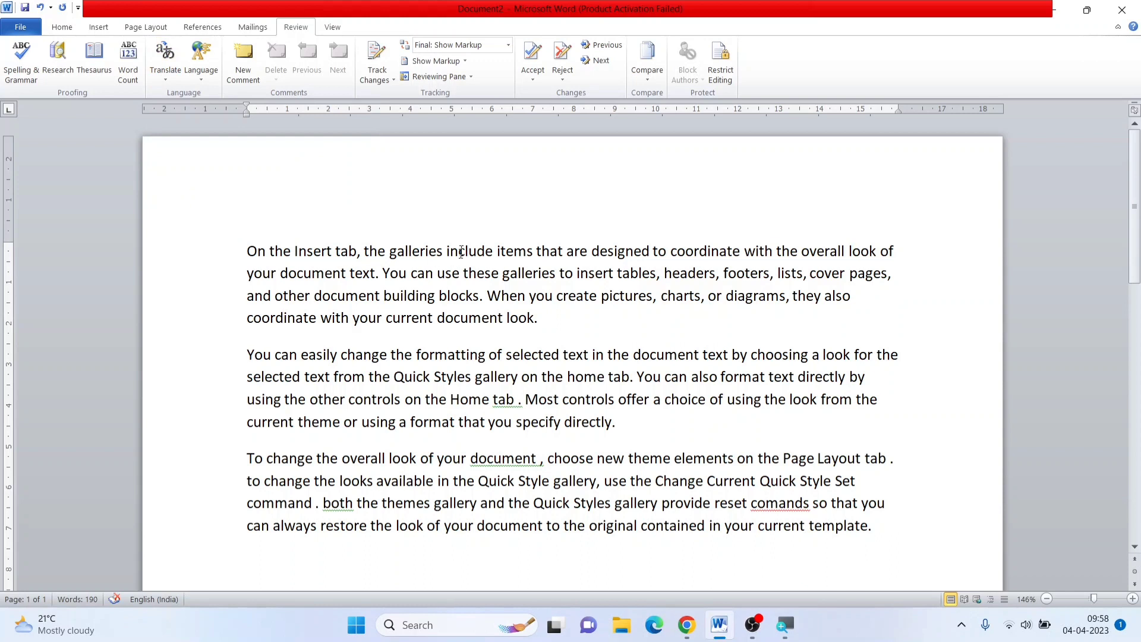
Check that the Mini Translator for Hindi is on and preview the quick translation of words in the text
left_click(165, 78)
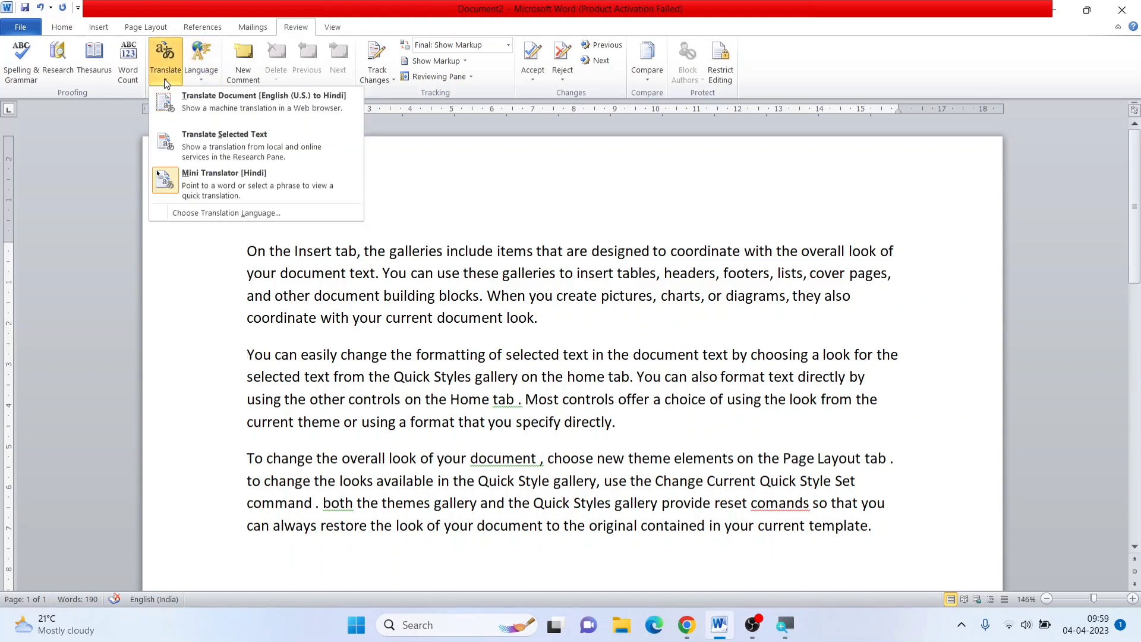
left_click(247, 188)
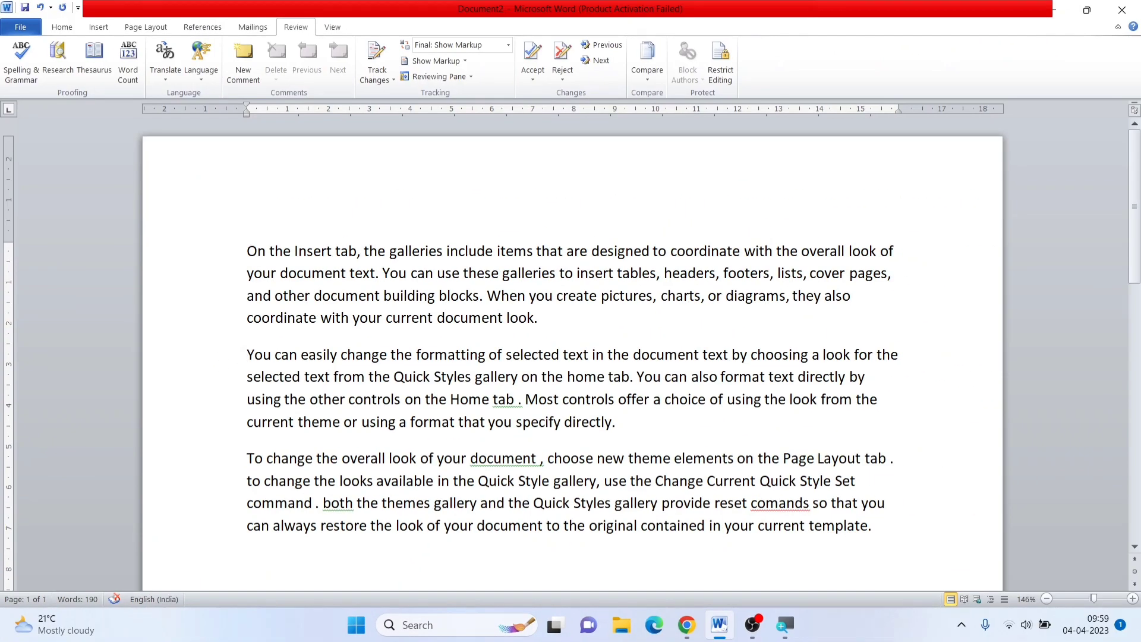
left_click(158, 79)
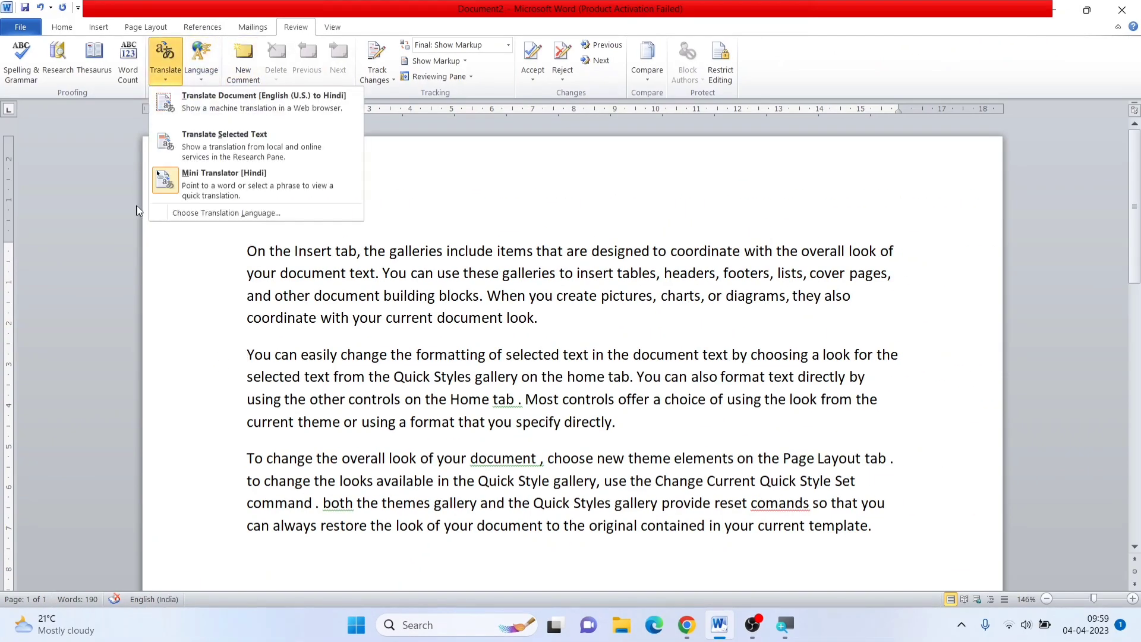
left_click(177, 177)
left_click(172, 79)
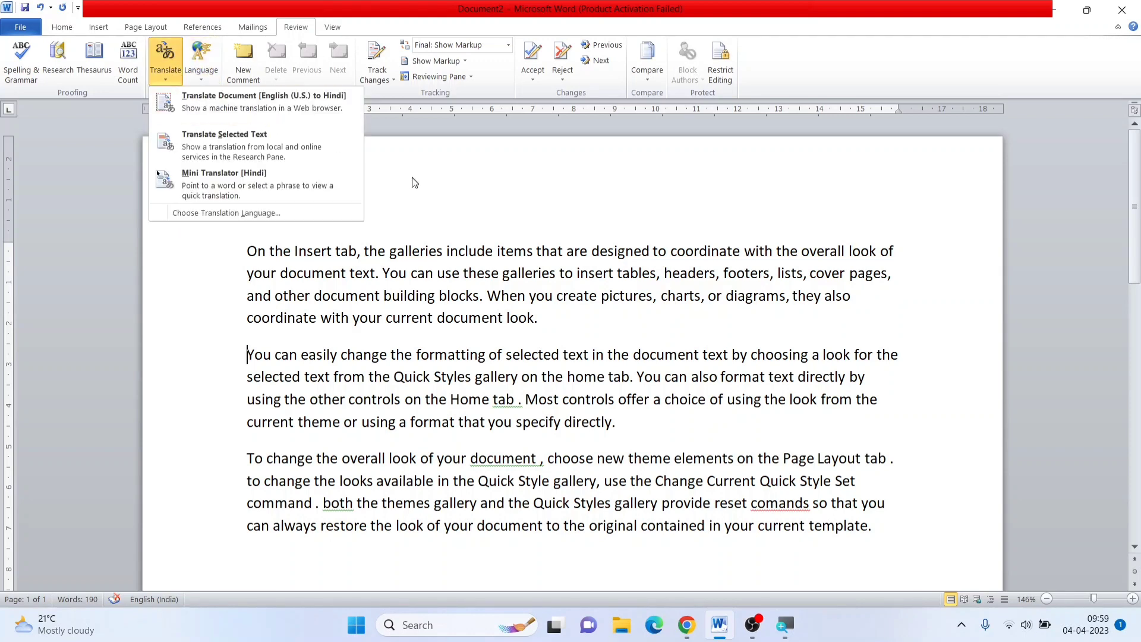
left_click(187, 178)
left_click(169, 77)
key("Escape")
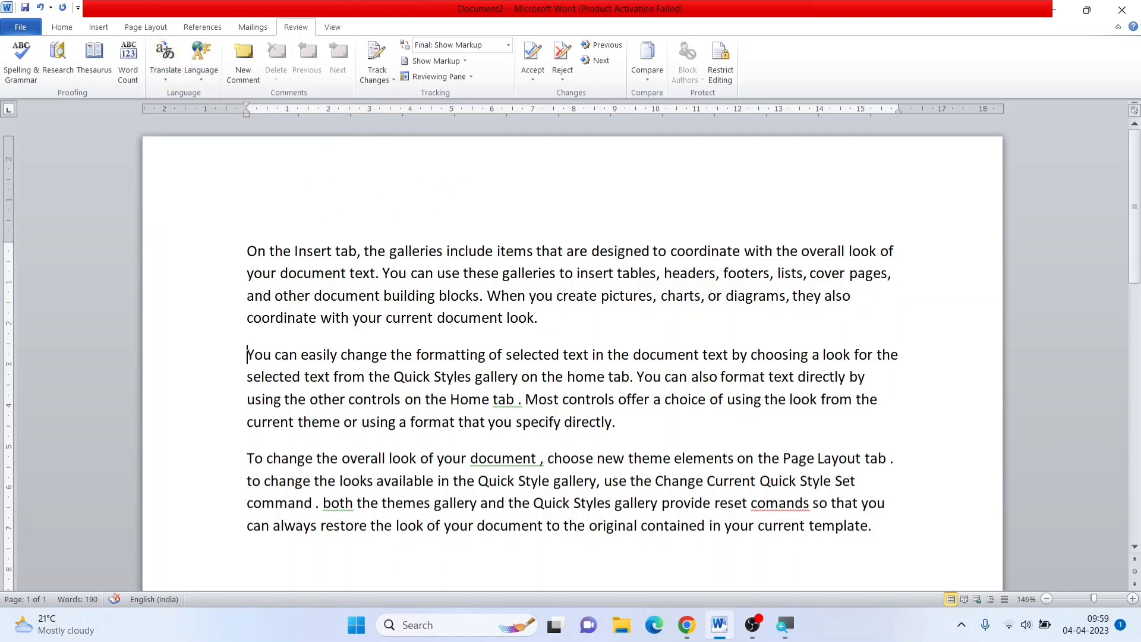
mouse_move(312, 251)
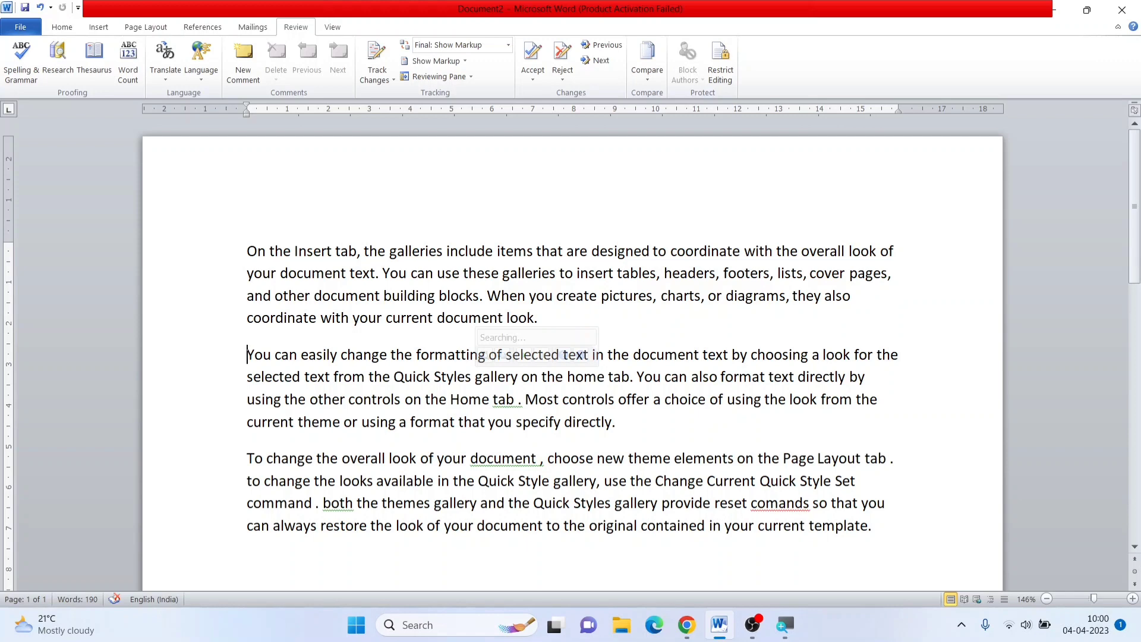
left_click(522, 400)
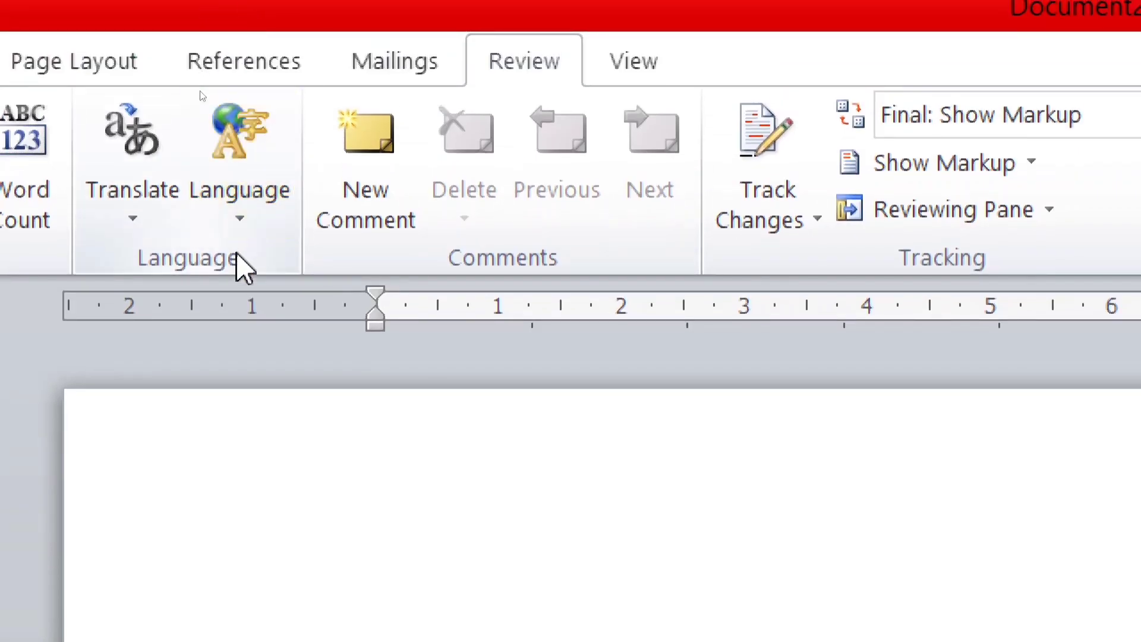
Open the proofing language settings and select English (India) after trying English (U.S.)
left_click(239, 217)
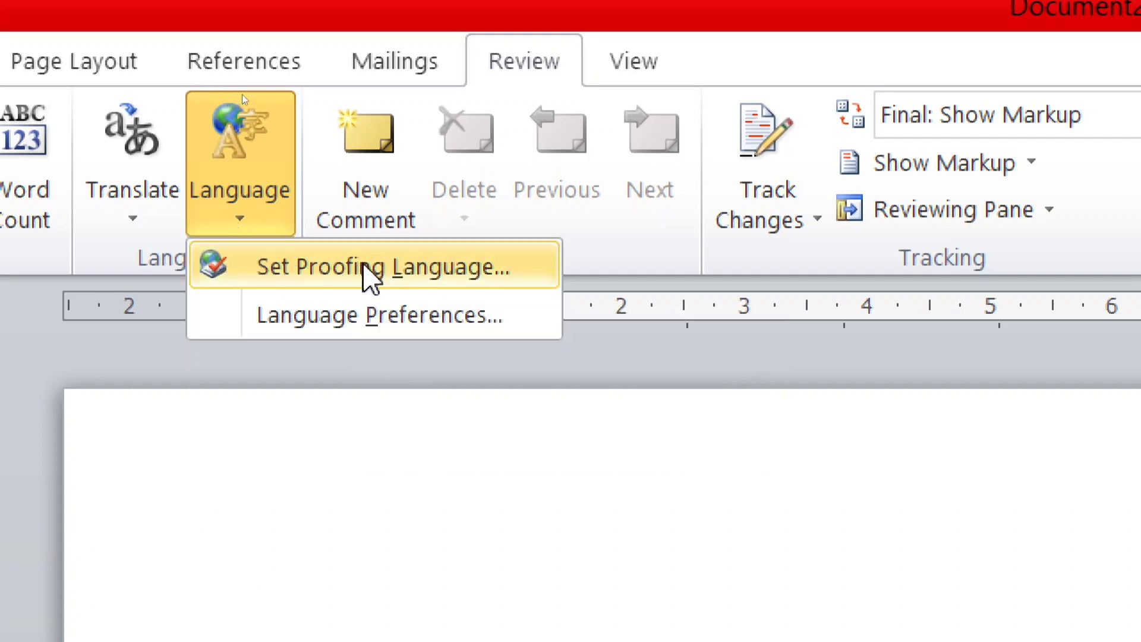
key("Escape")
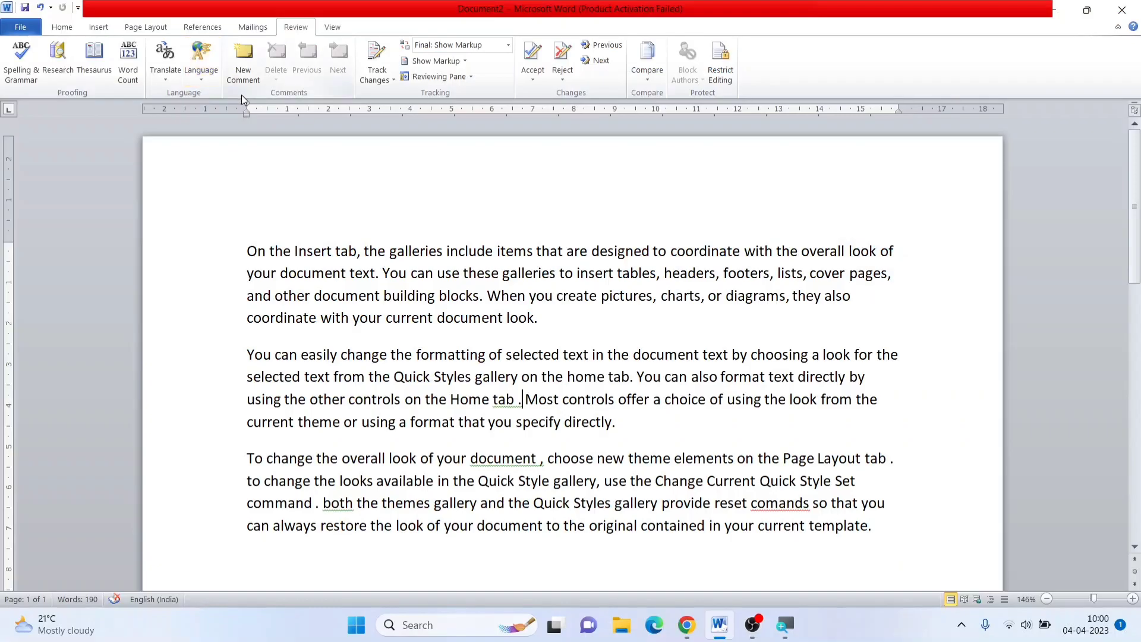
left_click(257, 202)
left_click(217, 96)
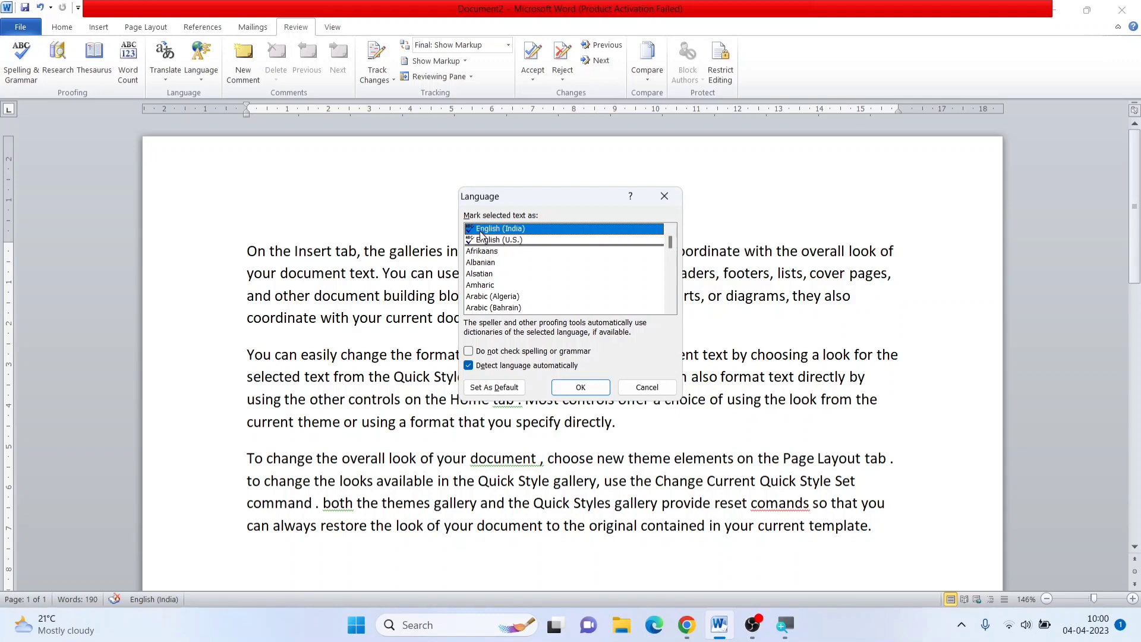
left_click(493, 239)
left_click(494, 231)
left_click(496, 241)
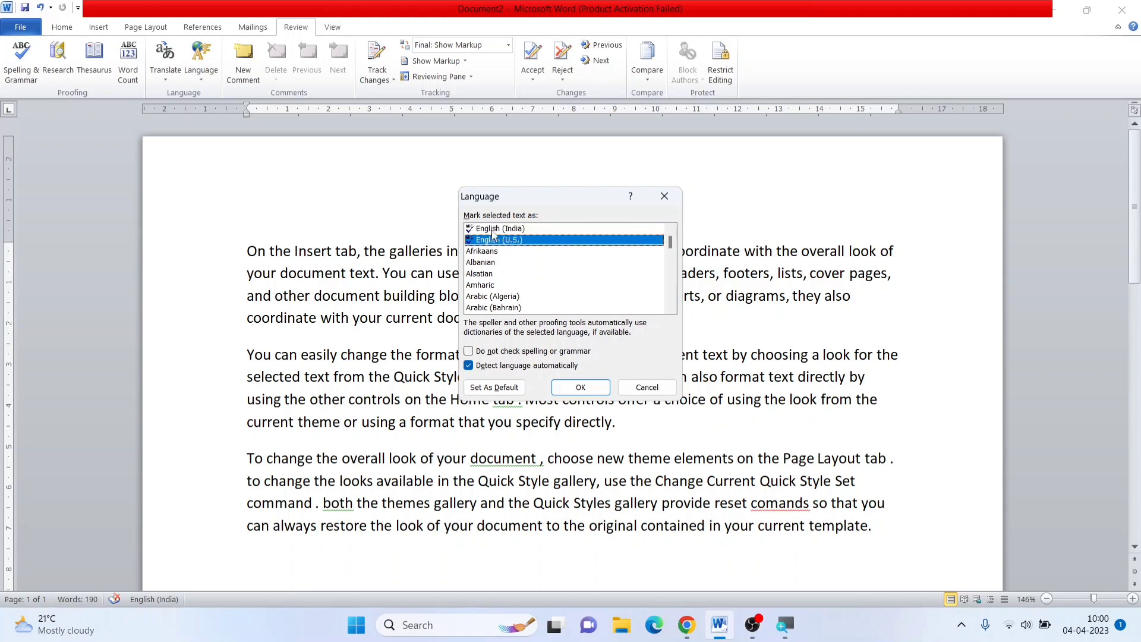
left_click(494, 231)
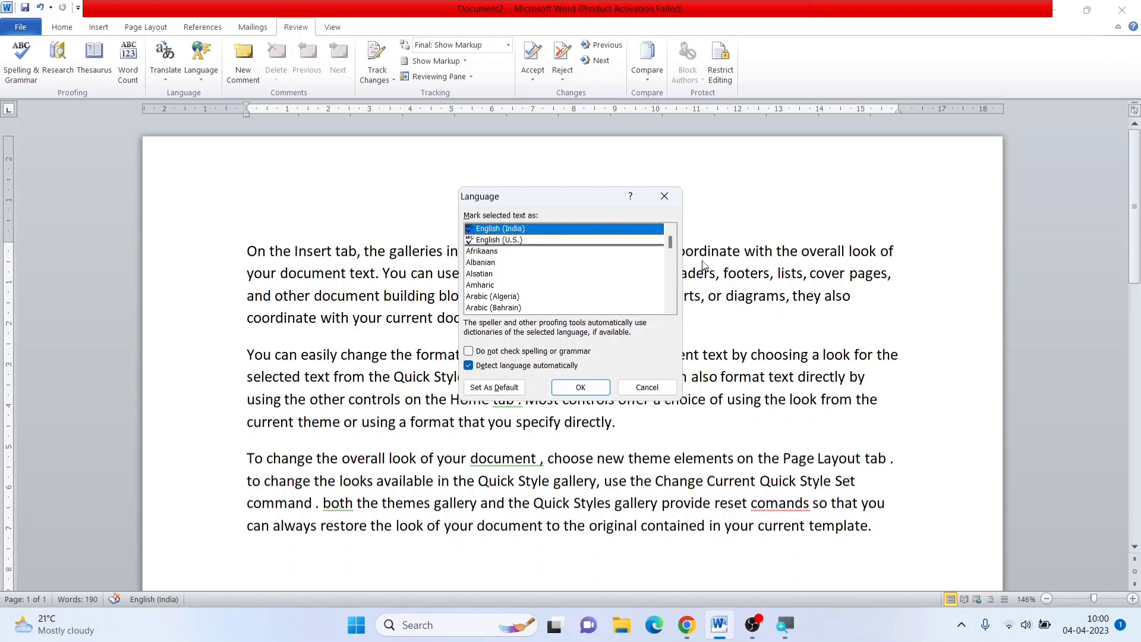
Browse the list of available proofing languages and apply English (India) as the proofing language
left_click(670, 307)
left_click(671, 307)
left_click(670, 308)
left_click(670, 307)
left_click(670, 308)
left_click(671, 308)
left_click(670, 308)
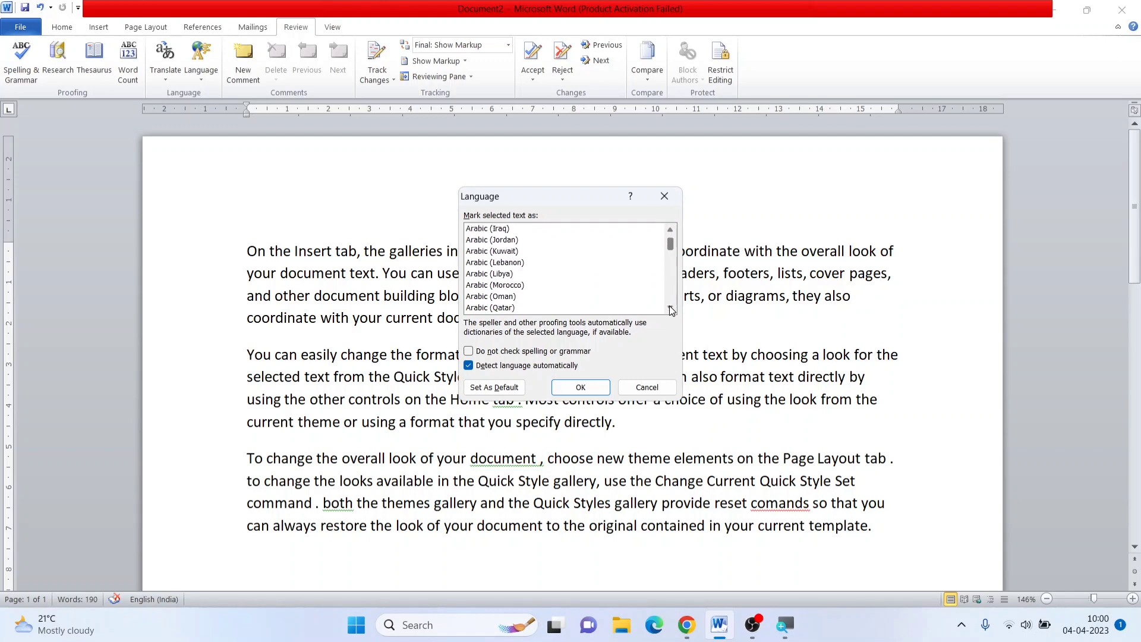
left_click(671, 308)
left_click(671, 308)
left_click(670, 308)
left_click(670, 308)
left_click(670, 307)
left_click(671, 308)
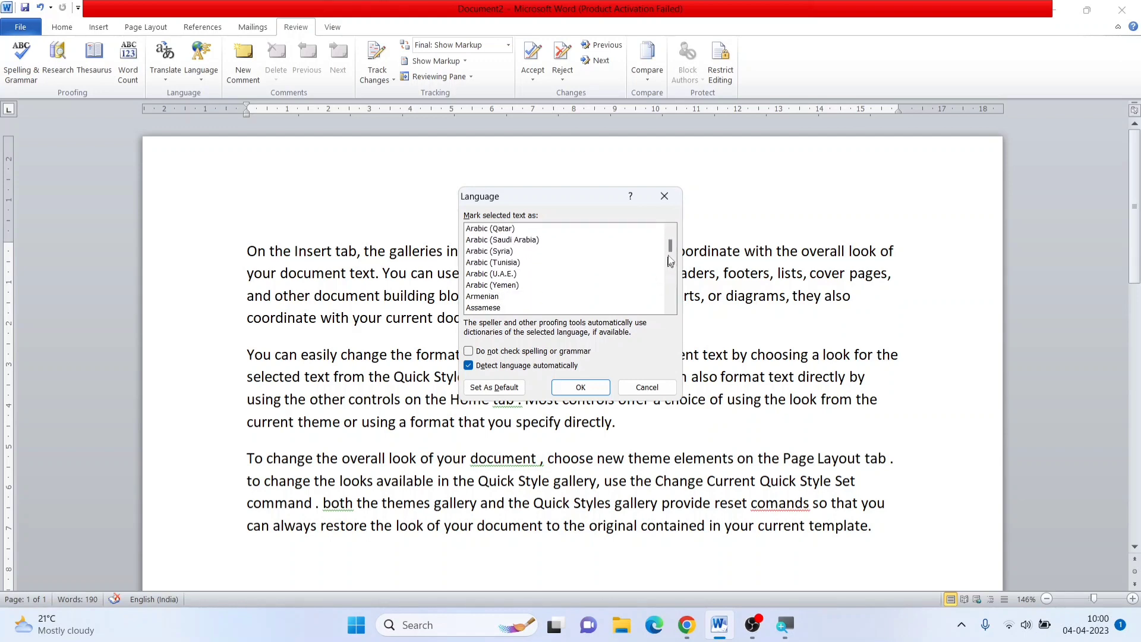
mouse_move(670, 247)
left_mouse_down()
mouse_move(677, 294)
mouse_move(672, 236)
left_mouse_up()
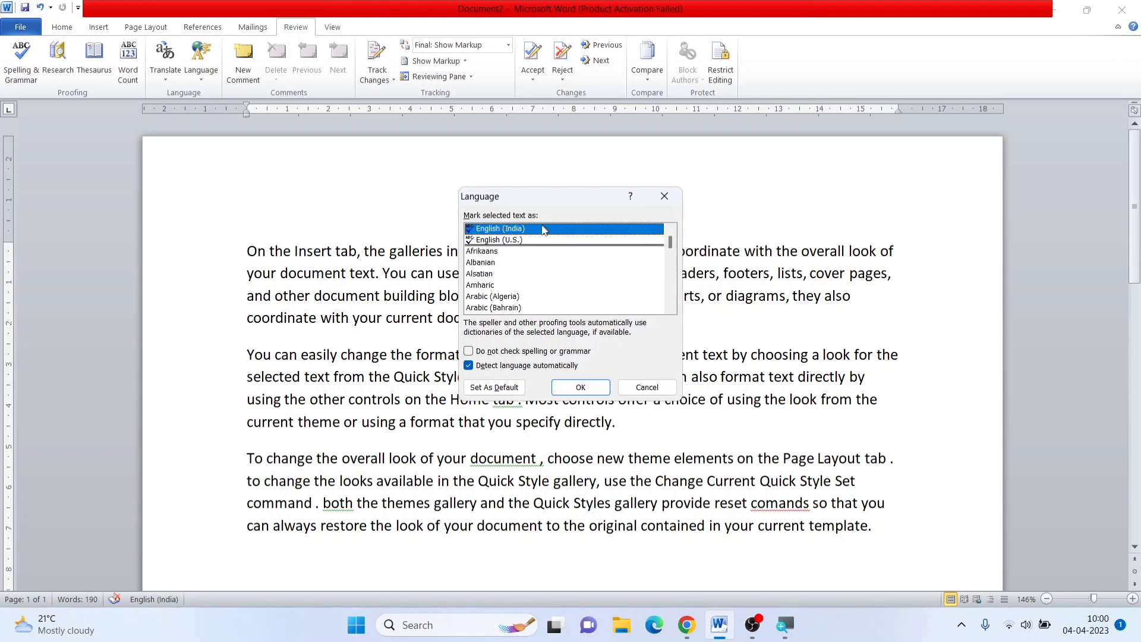
left_click(582, 391)
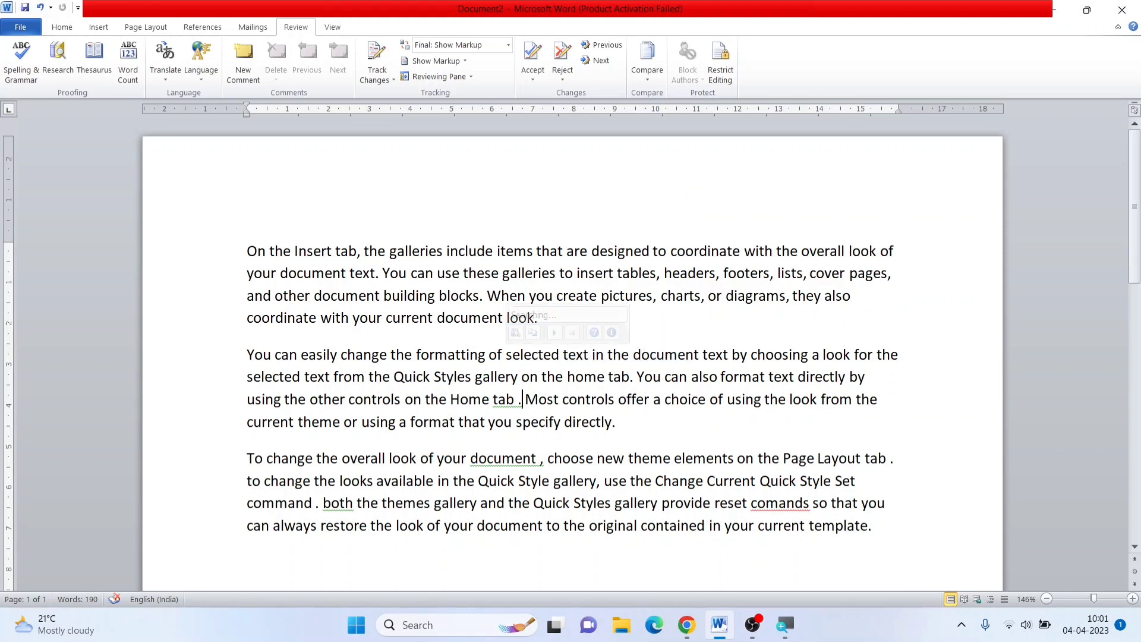
Preview the Mini Translator's Hindi translation of individual words in the text and check its entry among the translation options
mouse_move(529, 379)
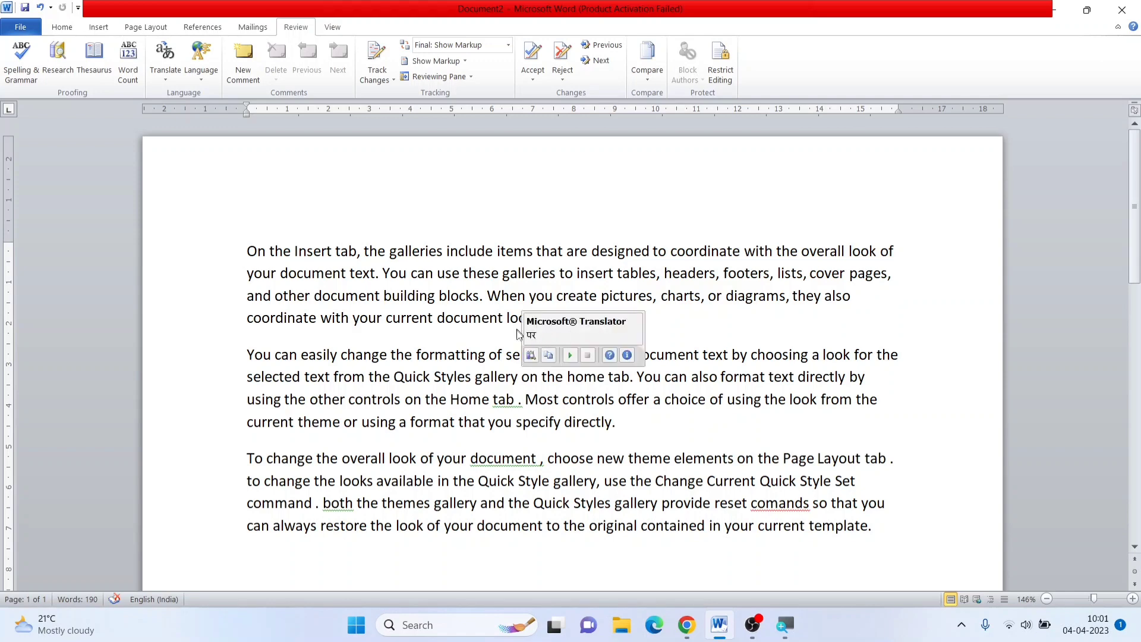
mouse_move(528, 357)
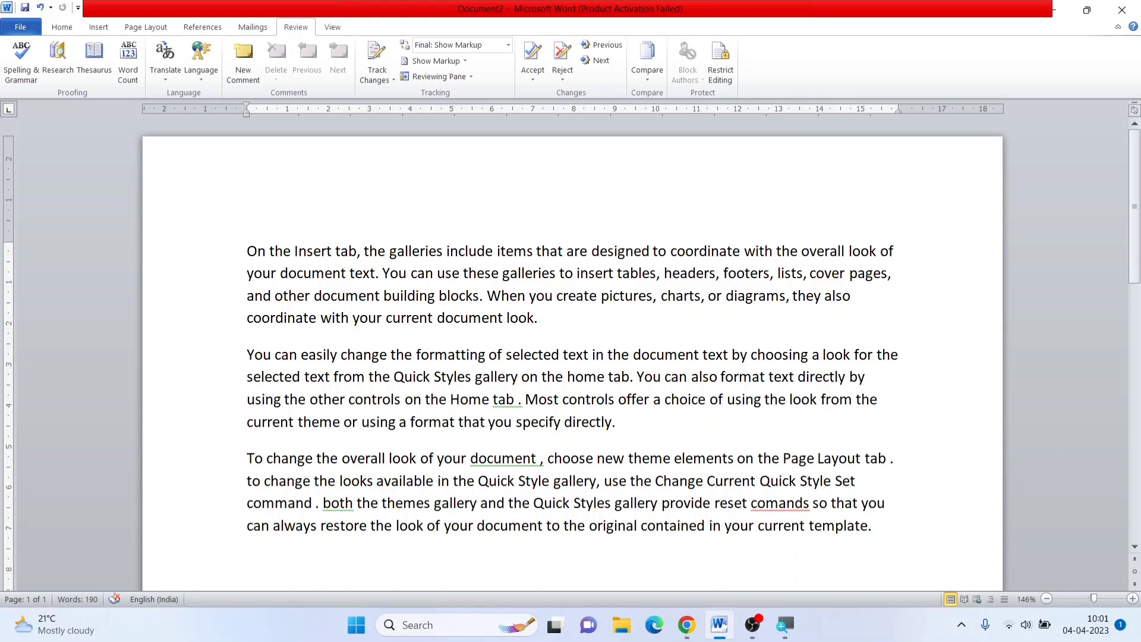
mouse_move(429, 318)
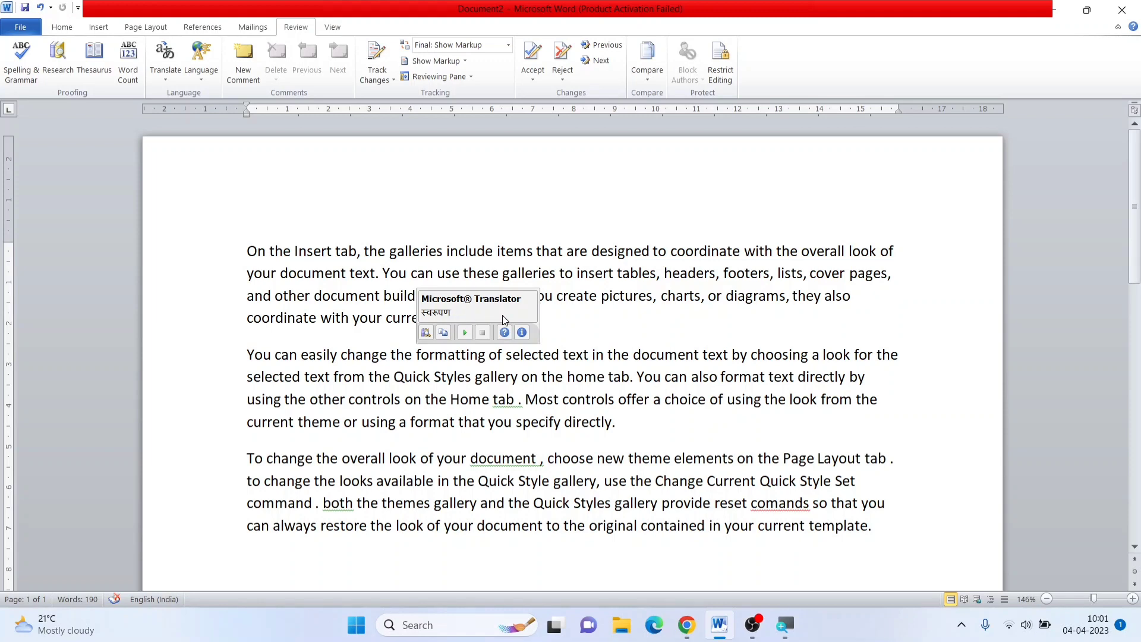
left_click(549, 311)
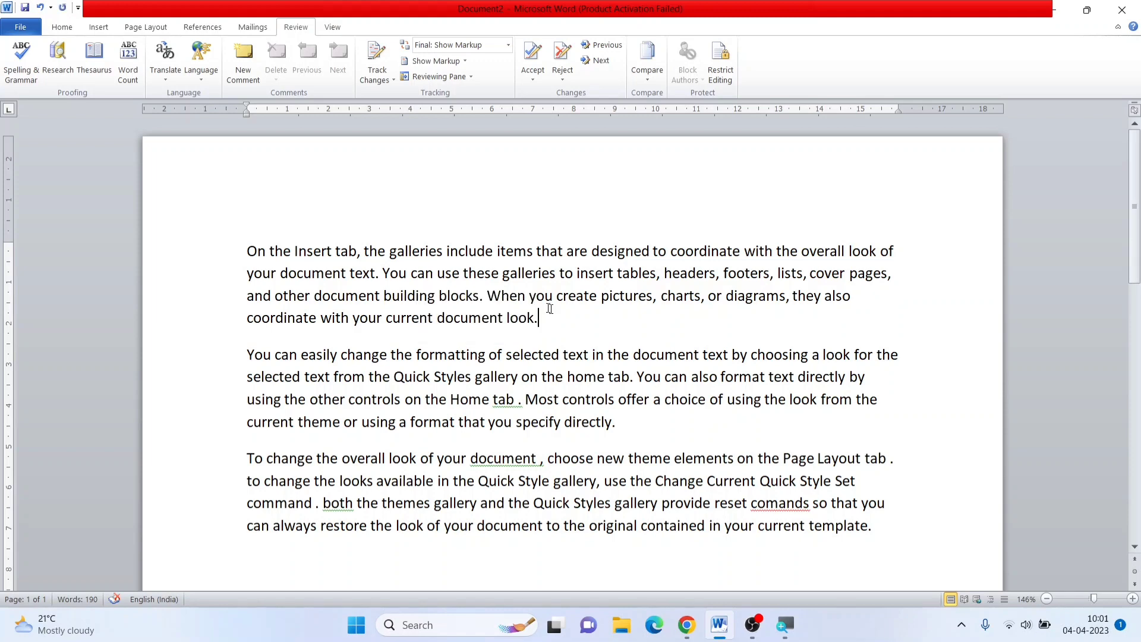
left_click(171, 77)
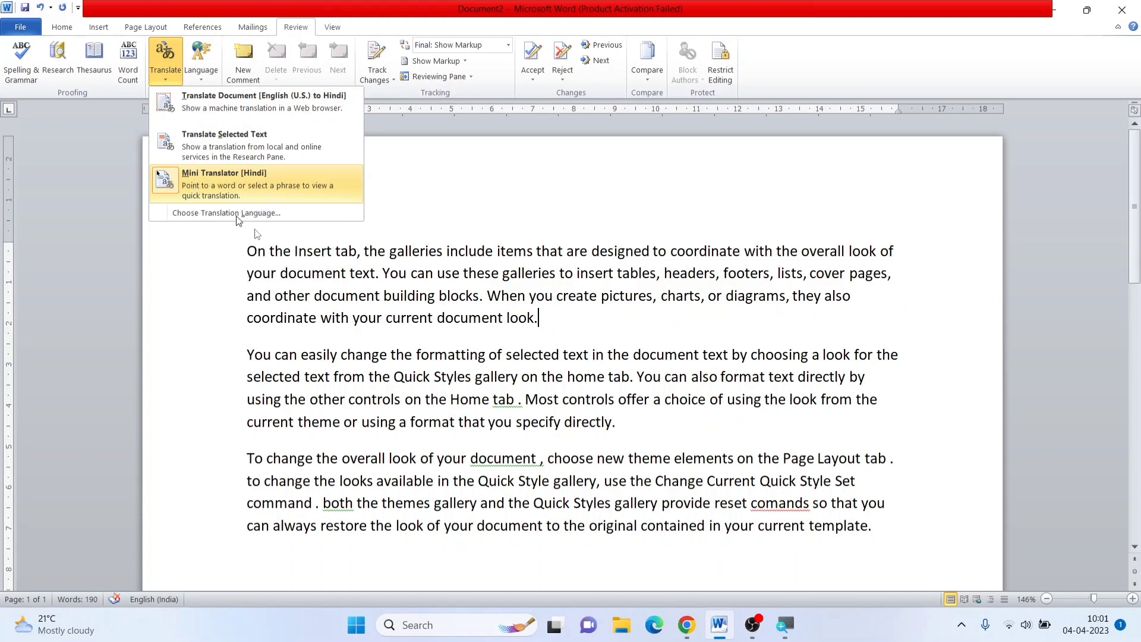
left_click(312, 249)
mouse_move(315, 251)
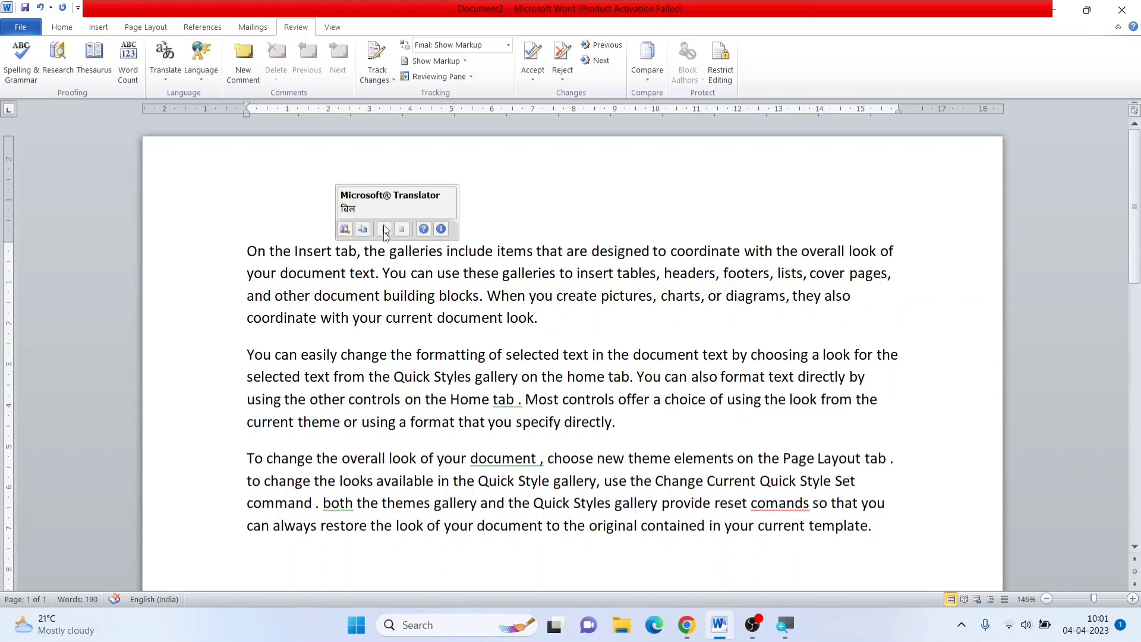
Turn off the Mini Translator for Hindi and return to the first line of the text
left_click(173, 76)
left_click(189, 184)
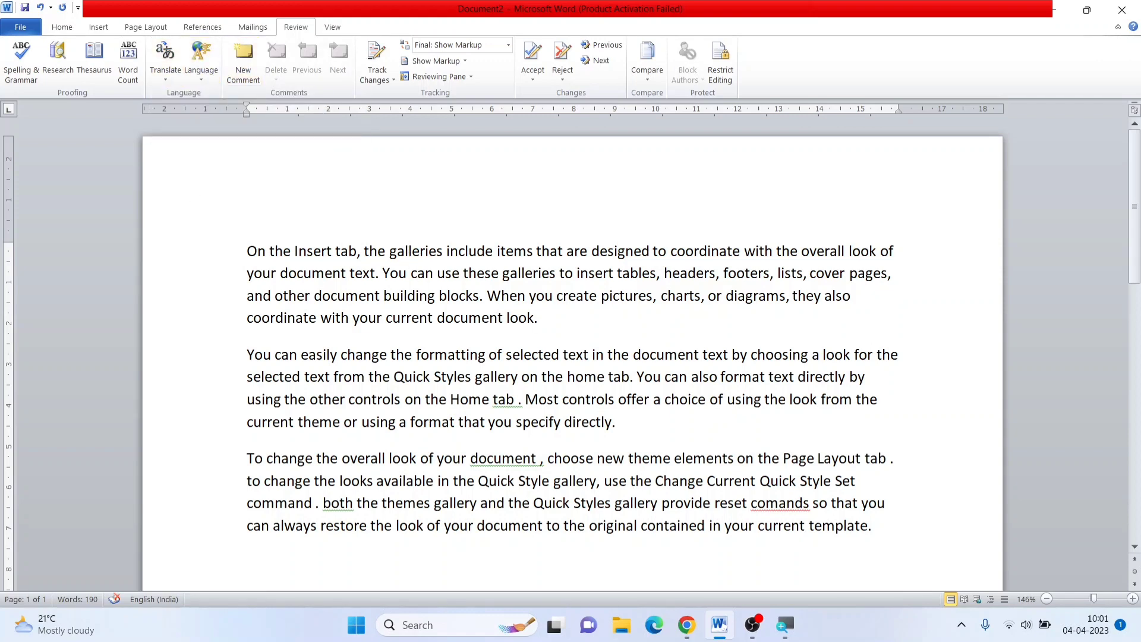
left_click(406, 251)
Review the translation language options and accept Hindi for the Mini Translator and English (U.S.) to Hindi for document translation
left_click(166, 87)
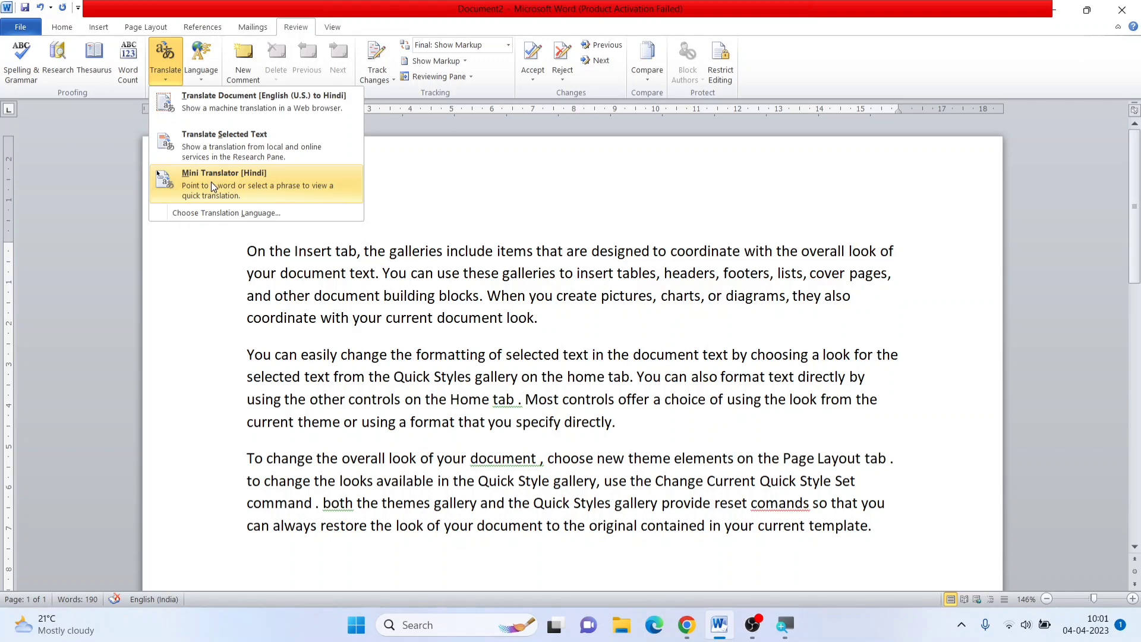
left_click(237, 215)
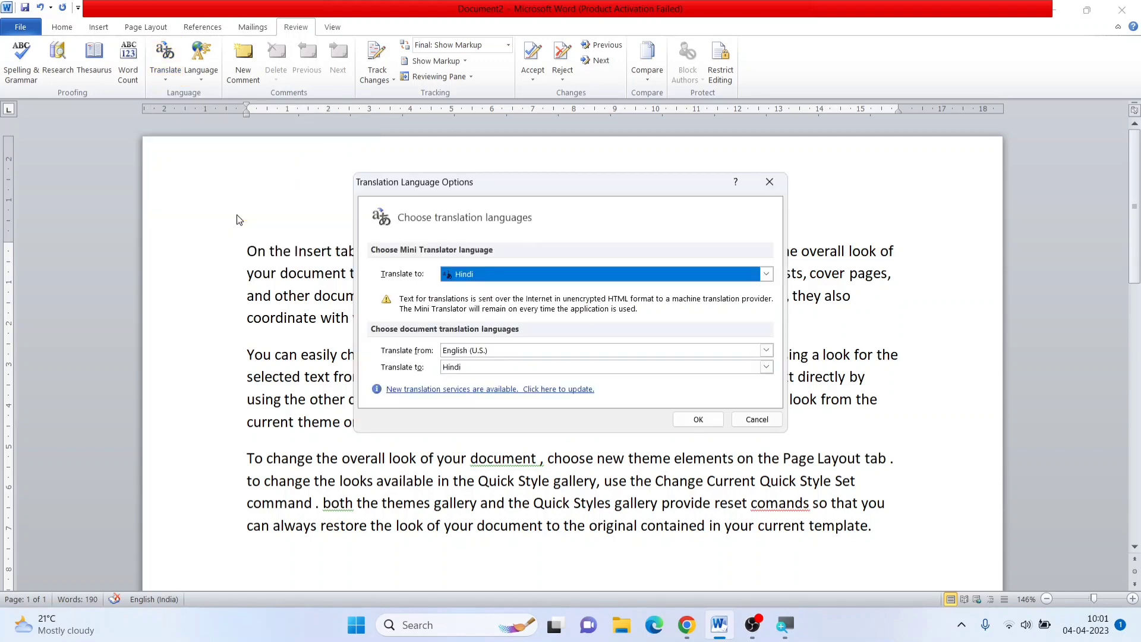
left_click(493, 277)
left_click(492, 277)
left_click(486, 277)
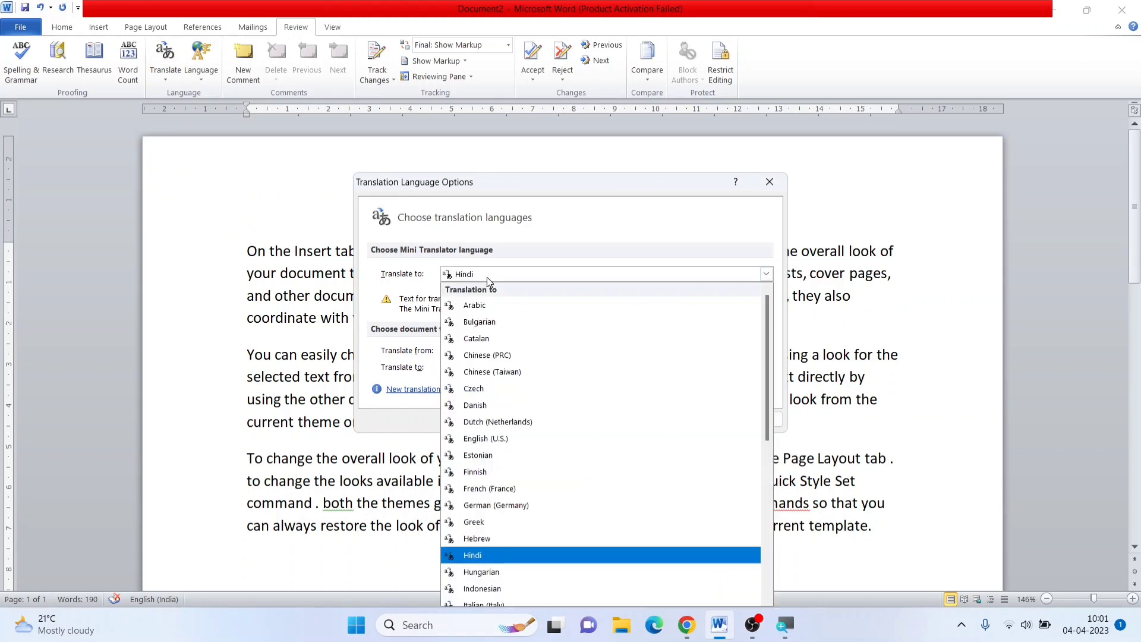
left_click(487, 277)
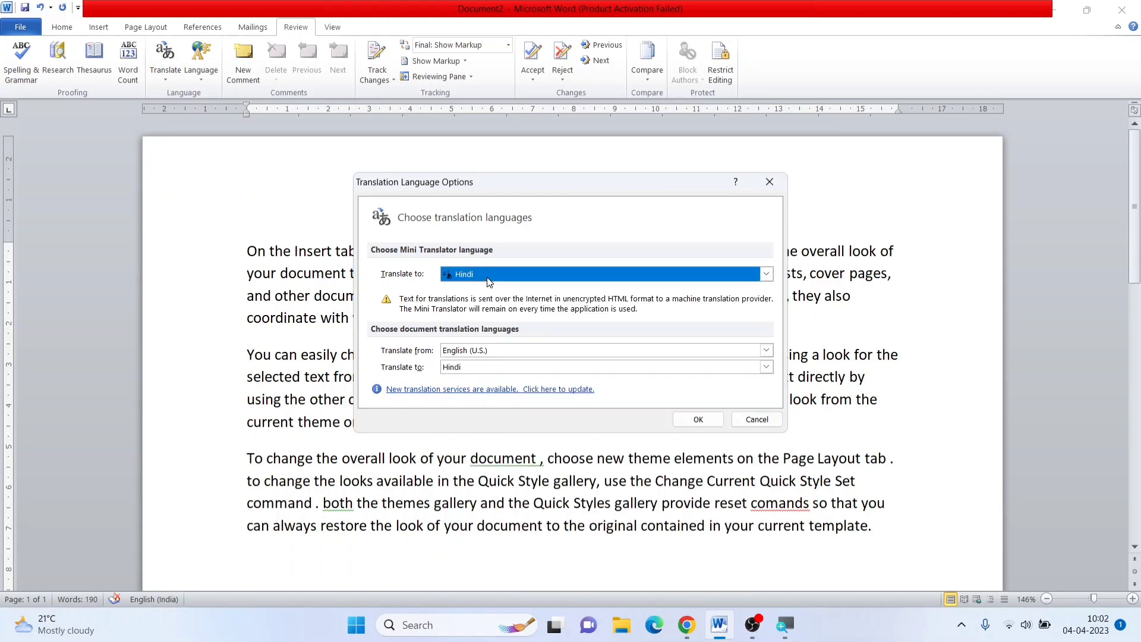
left_click(465, 350)
left_click(464, 351)
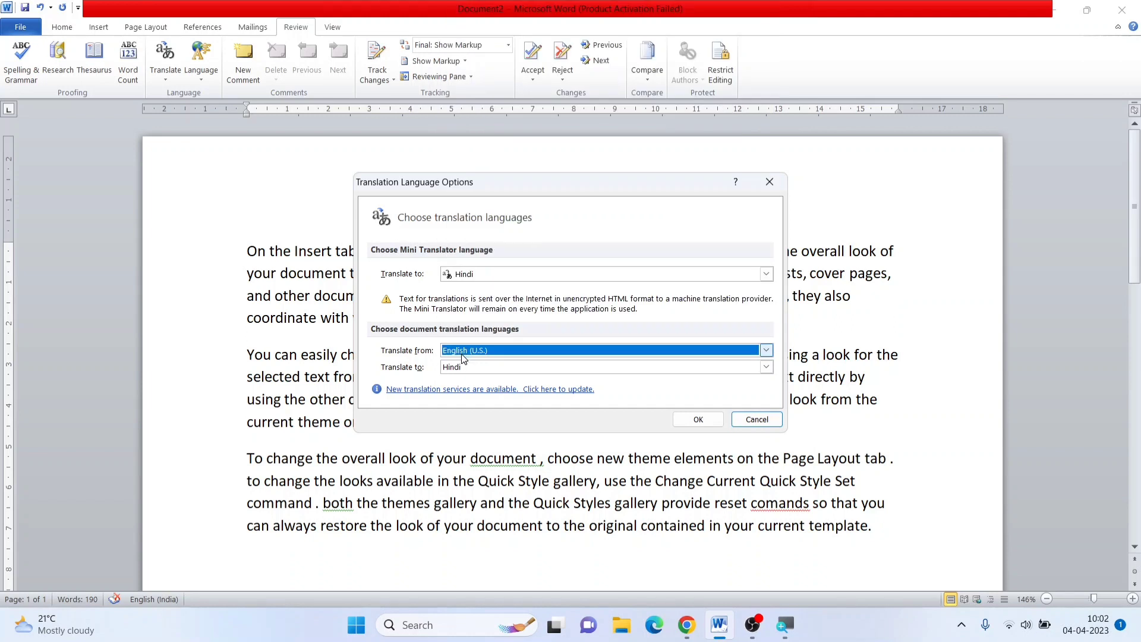
left_click(468, 368)
left_click(468, 369)
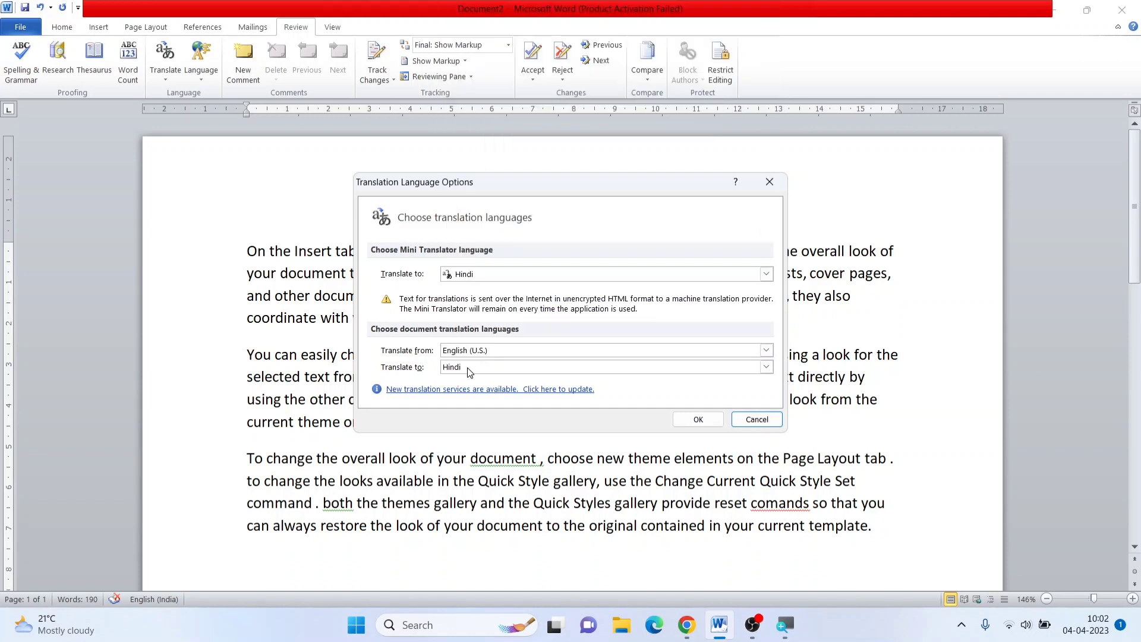
left_click(695, 419)
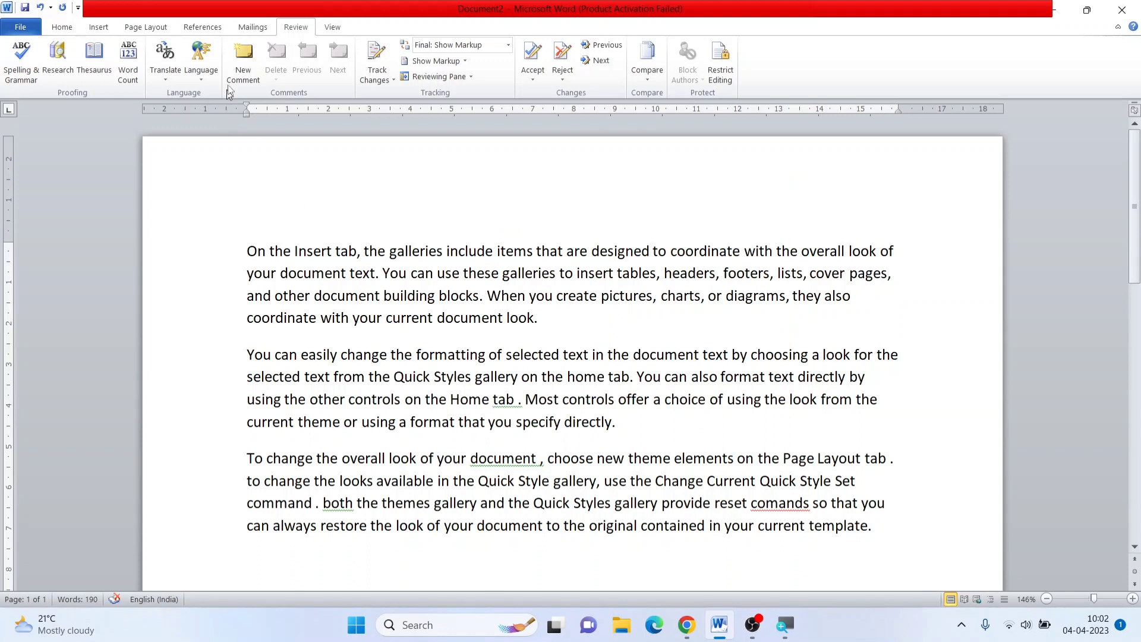
Open the Office language preferences and examine the English (India) and English (U.S.) editing languages and the additional languages on offer
left_click(207, 76)
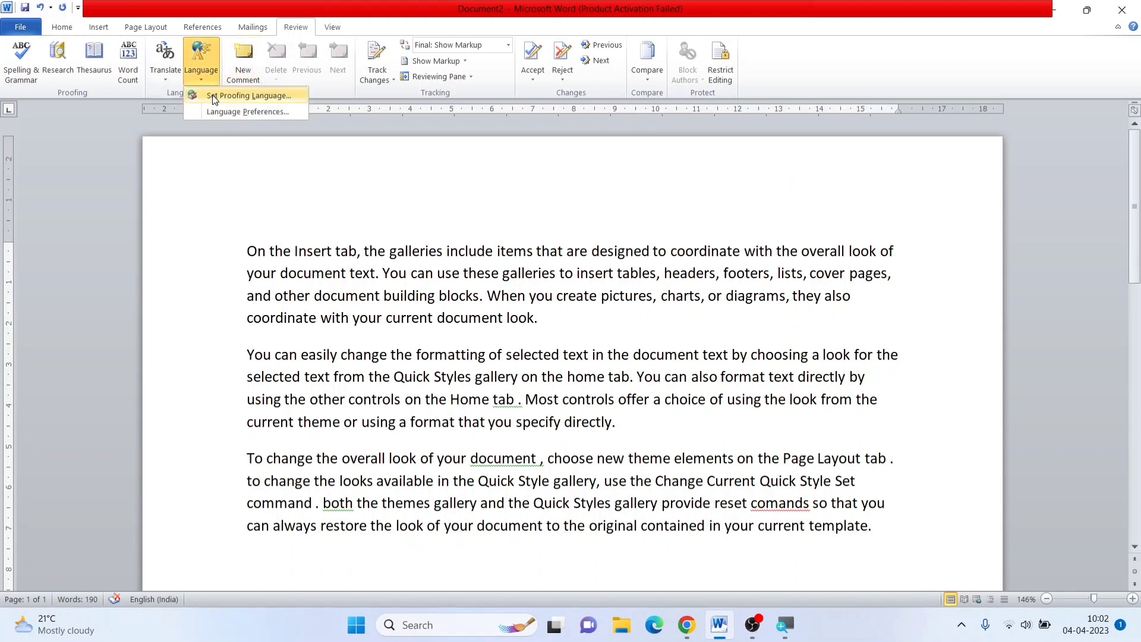
key("super+plus")
key("super+plus")
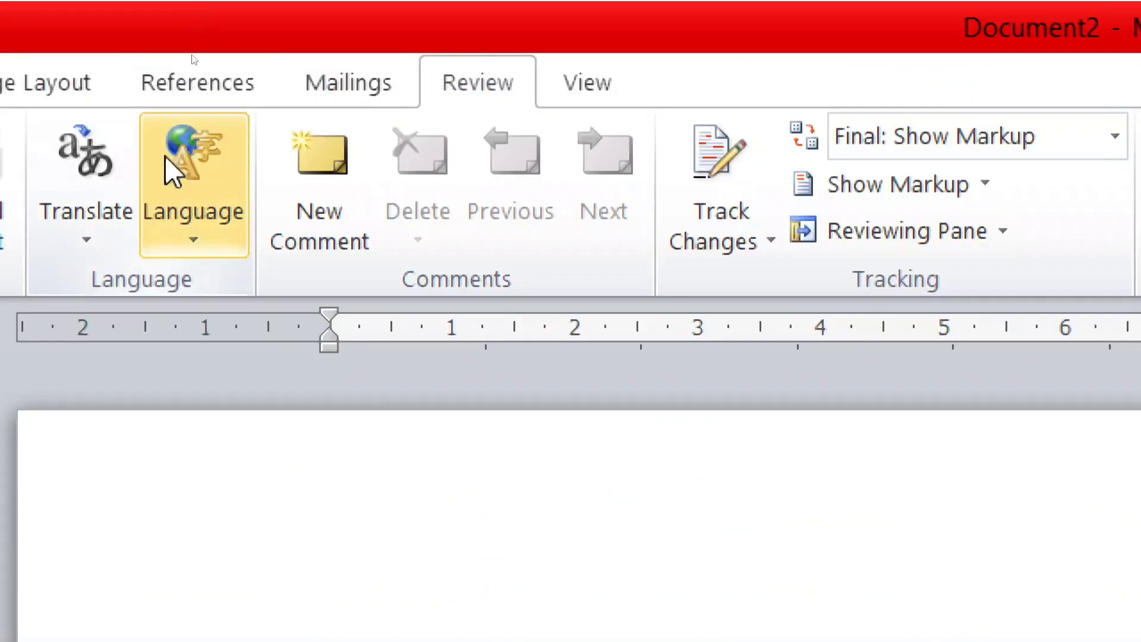
left_click(190, 246)
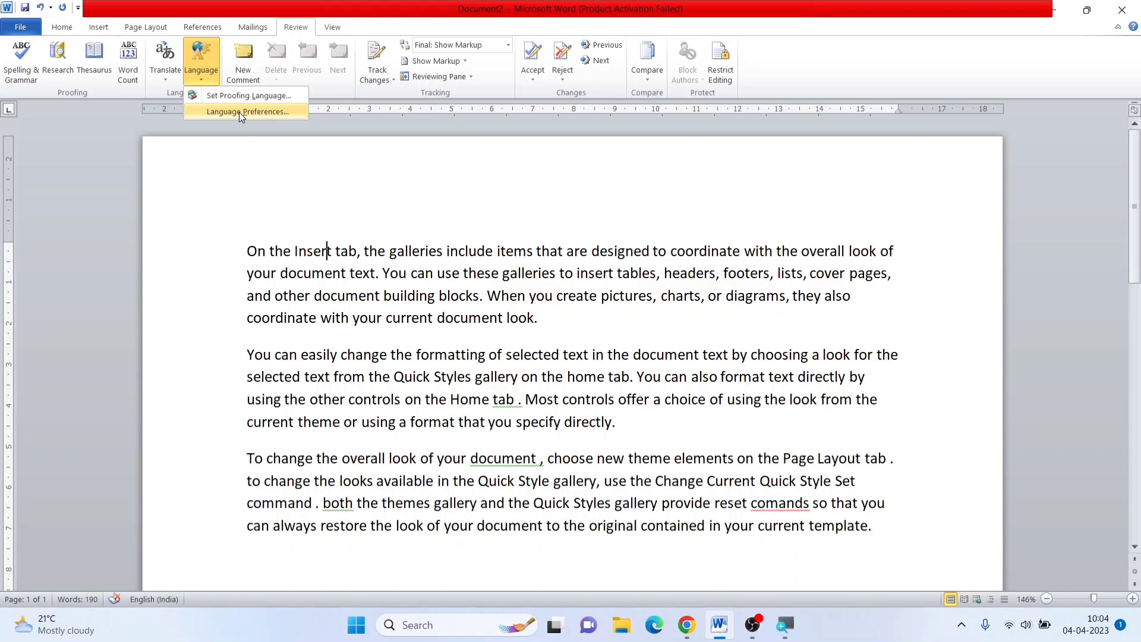
left_click(243, 111)
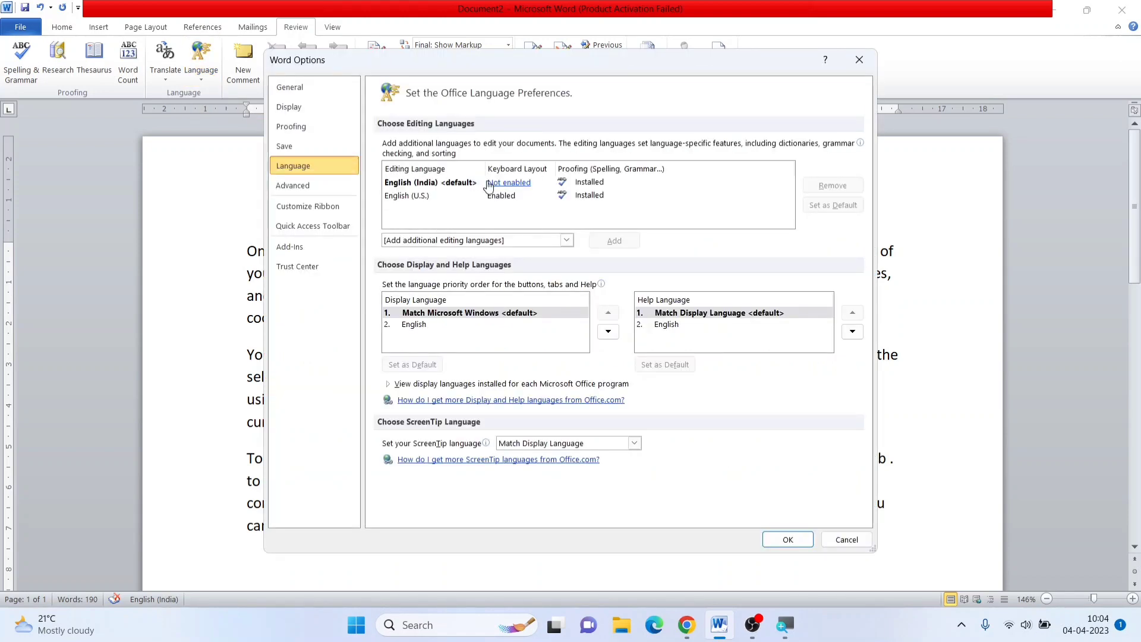
left_click(409, 198)
left_click(411, 184)
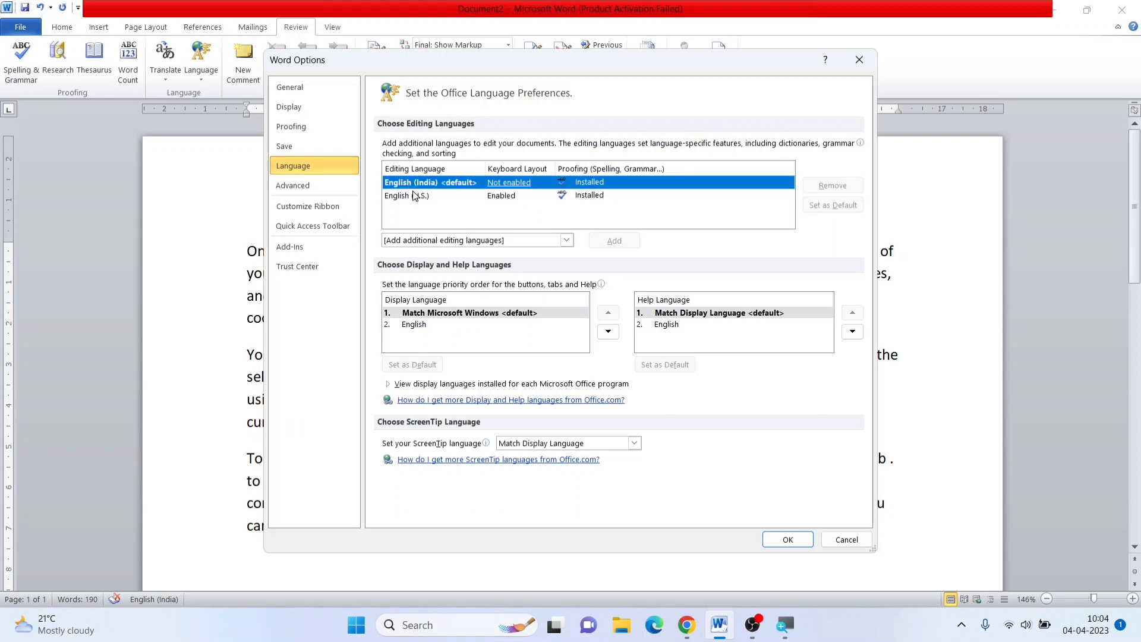
left_click(416, 196)
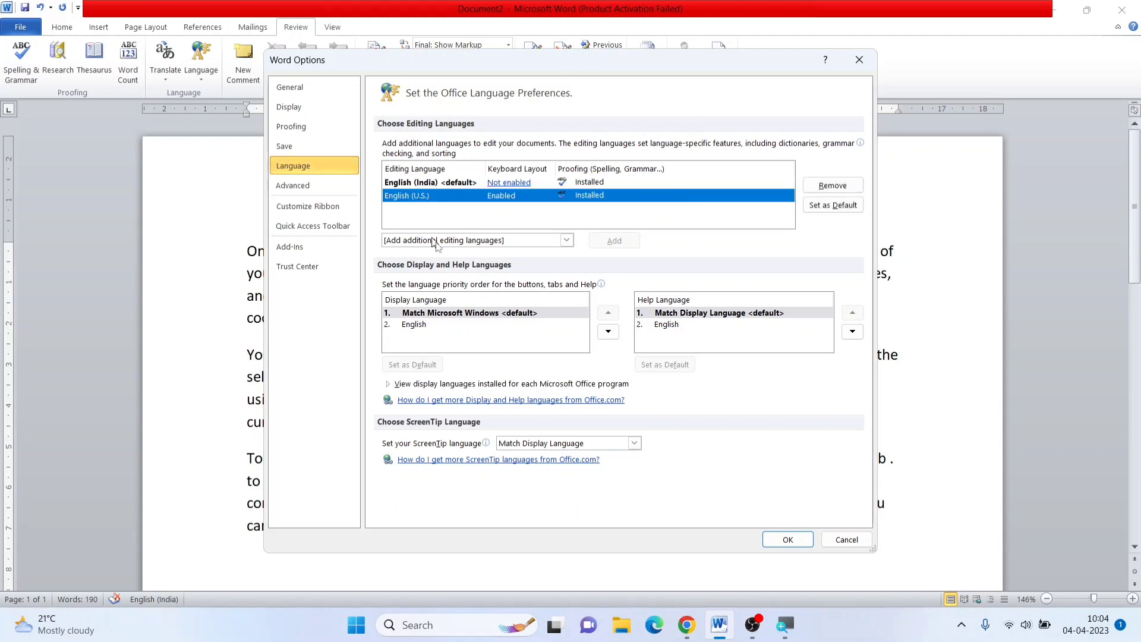
left_click(566, 240)
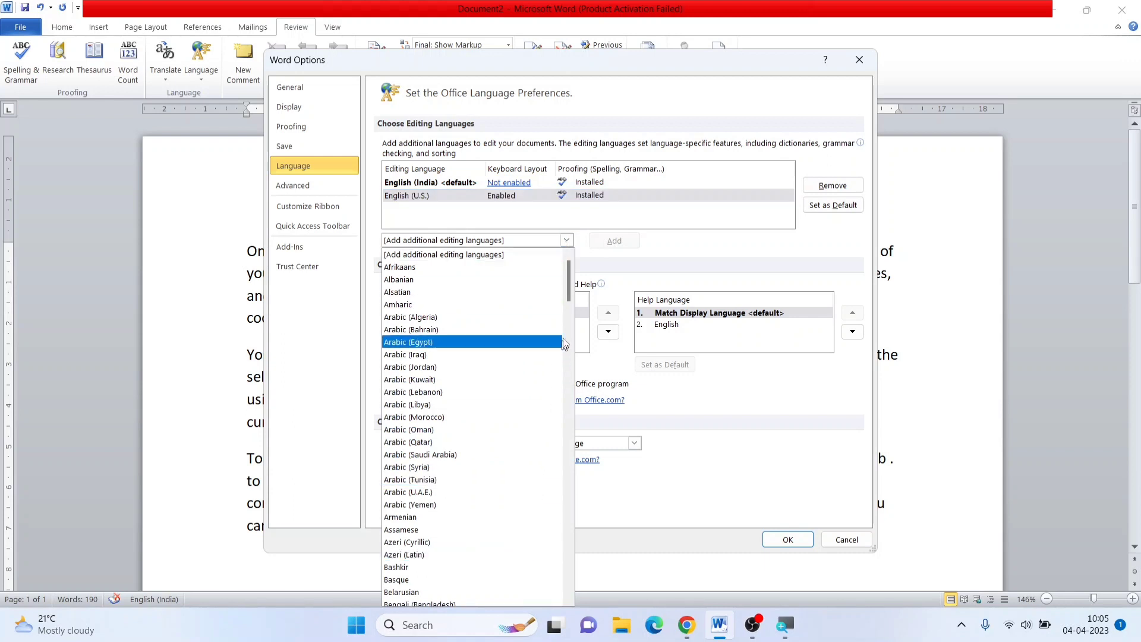
left_click(566, 240)
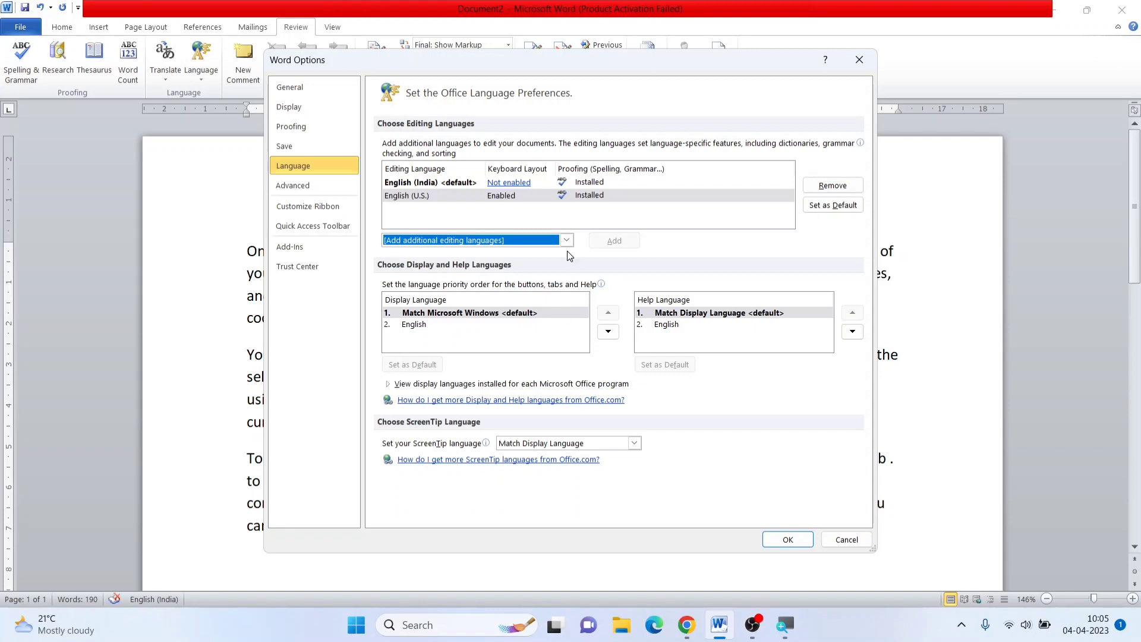
Look through the Advanced, Save, Proofing and General pages of Word Options, and close the dialog
left_click(292, 185)
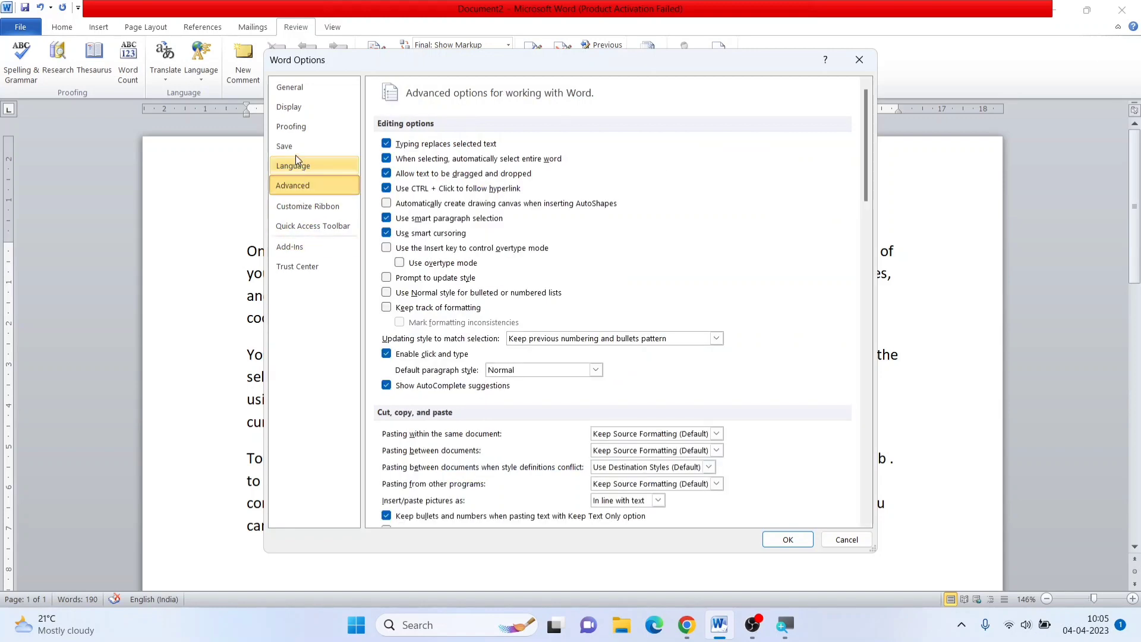
left_click(294, 147)
left_click(293, 130)
left_click(296, 88)
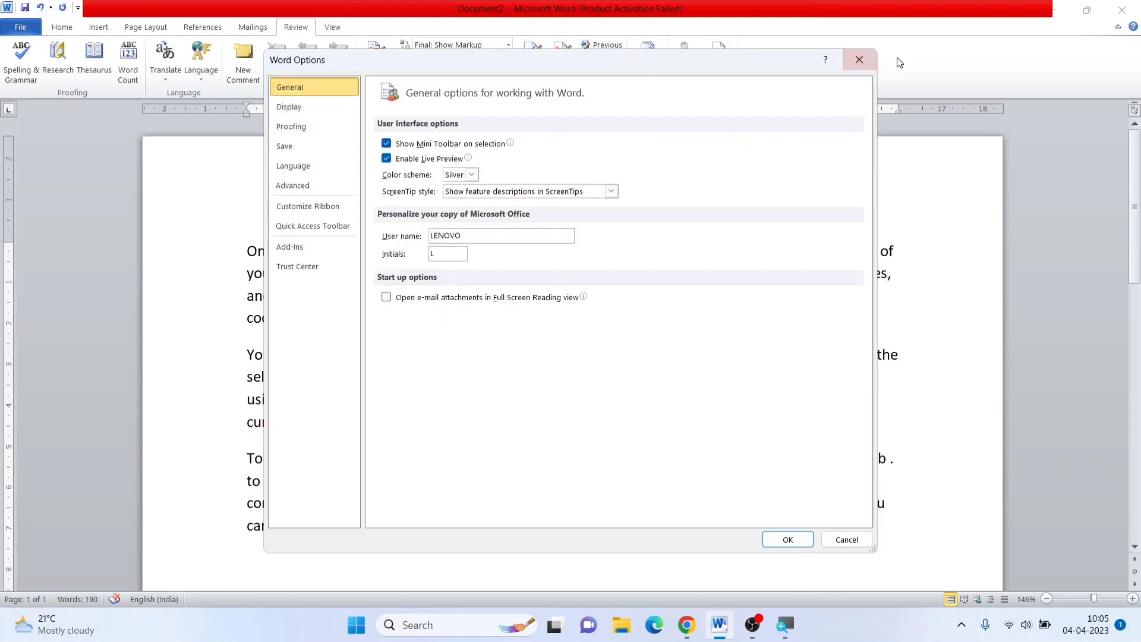
left_click(858, 62)
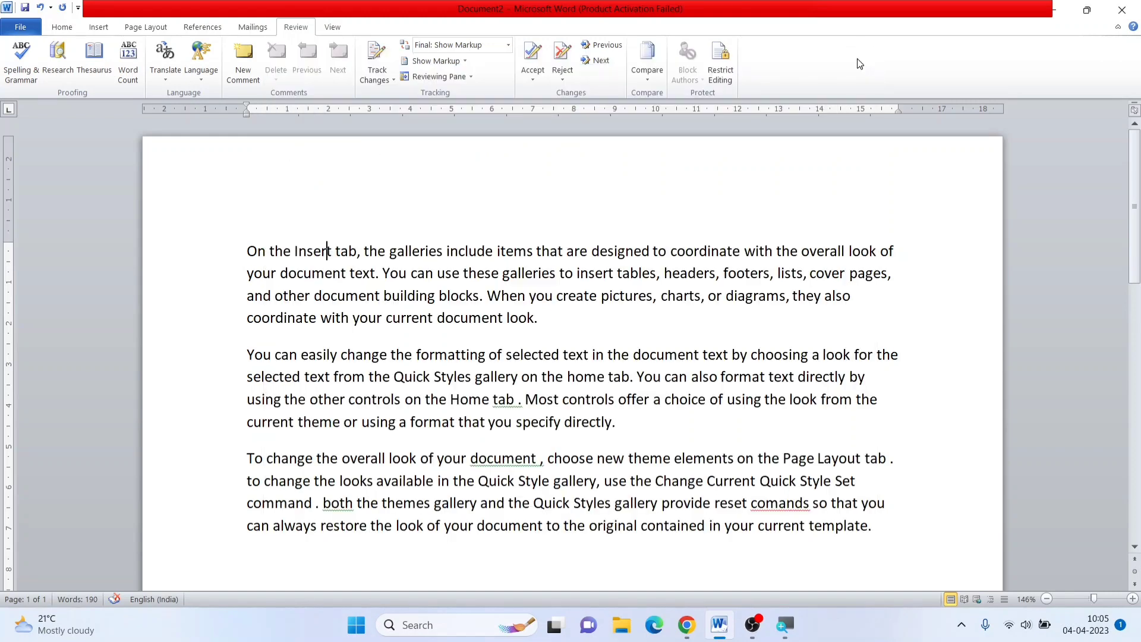
Open Word Options from the File menu to view the General settings, and close it without changes
left_click(20, 27)
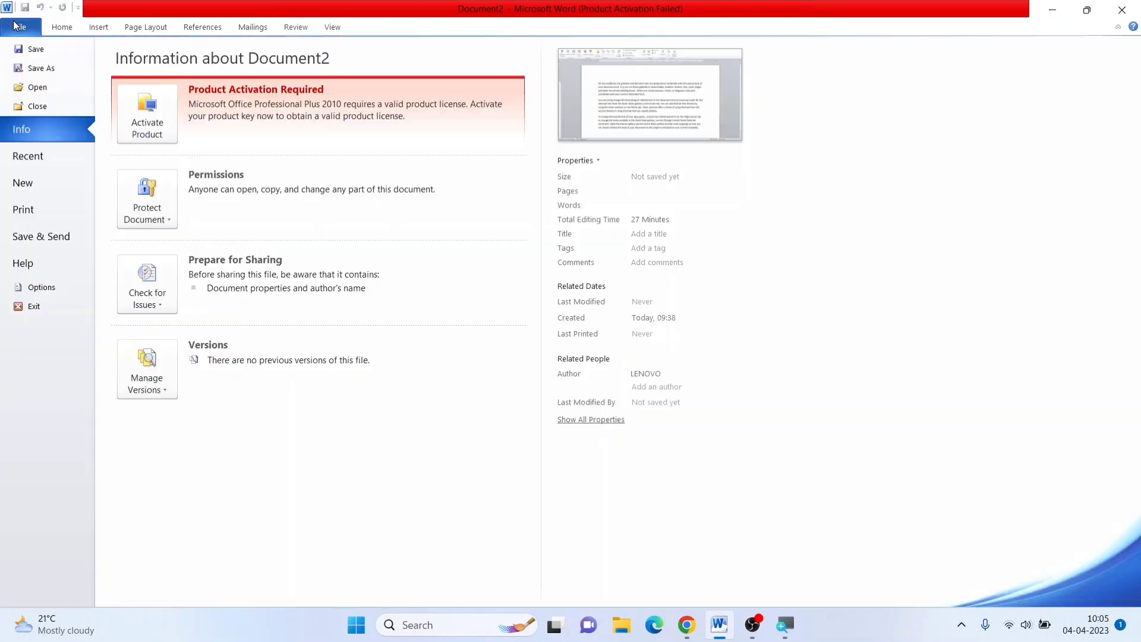
left_click(43, 287)
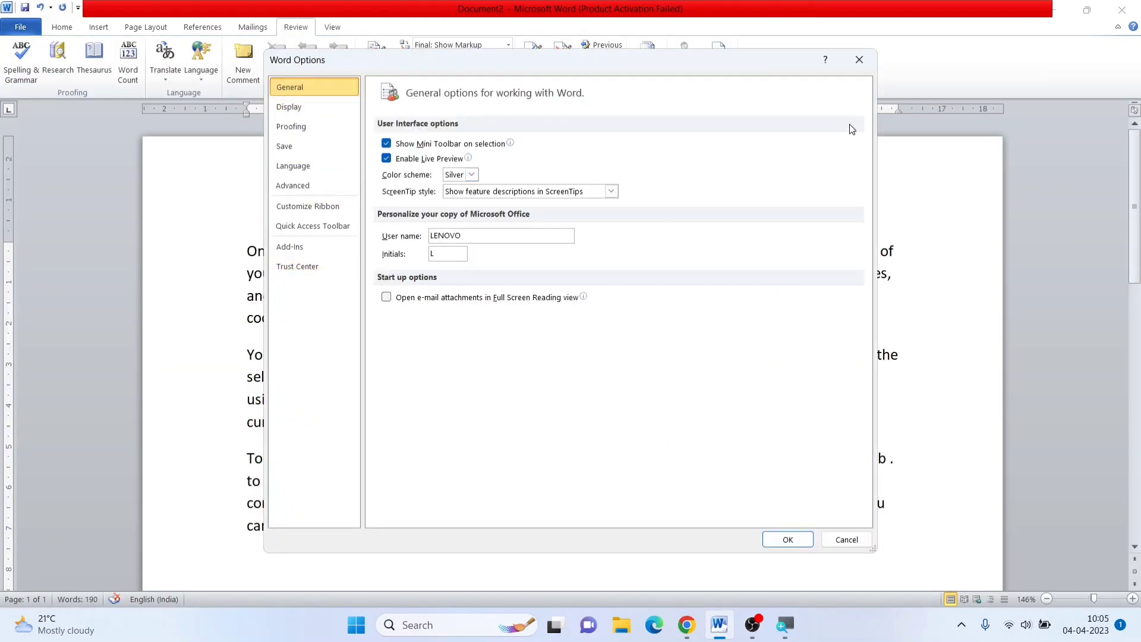
left_click(859, 61)
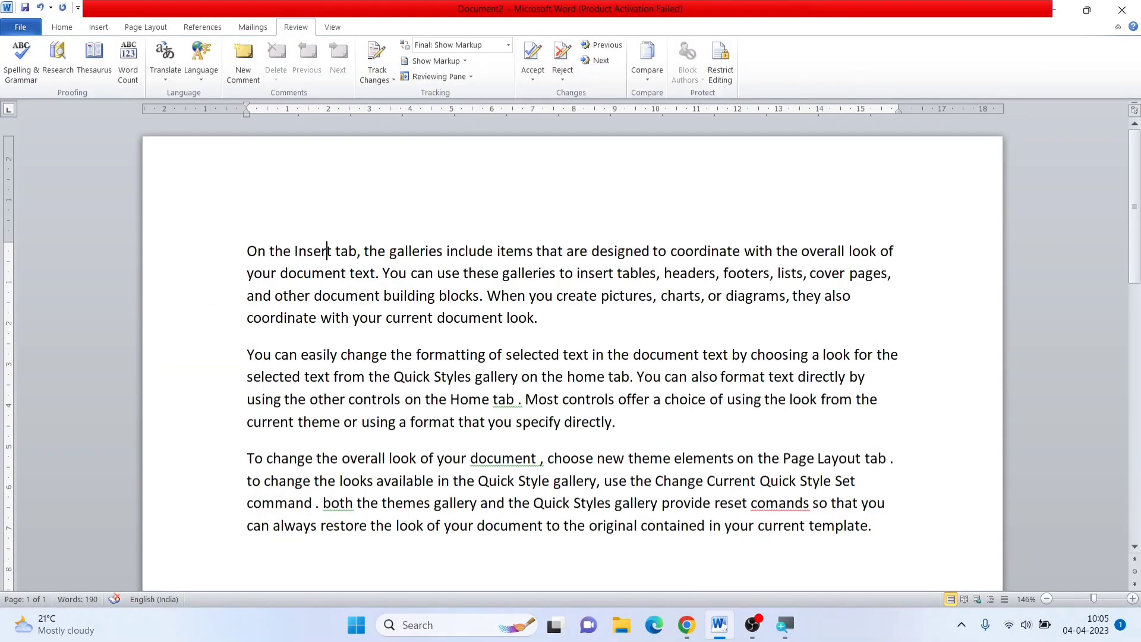